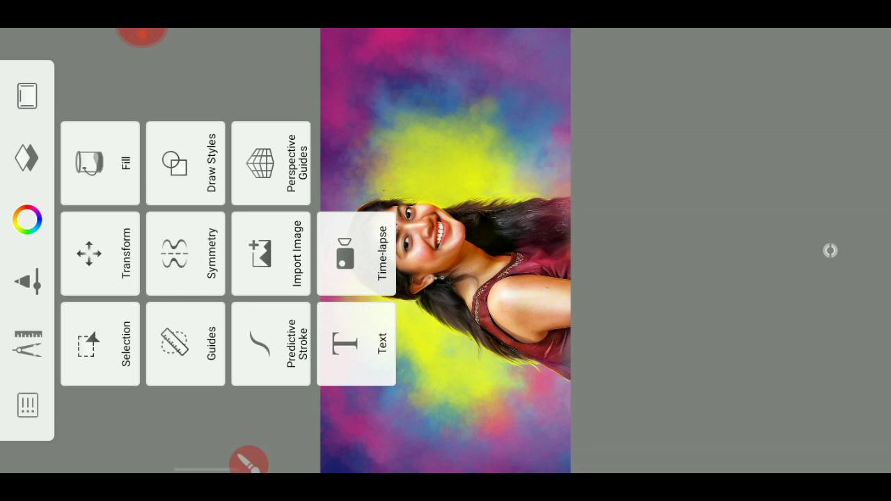
Start a custom-size new sketch and enter 1500 × 2000 as the canvas size
left_click(27, 405)
left_click(407, 320)
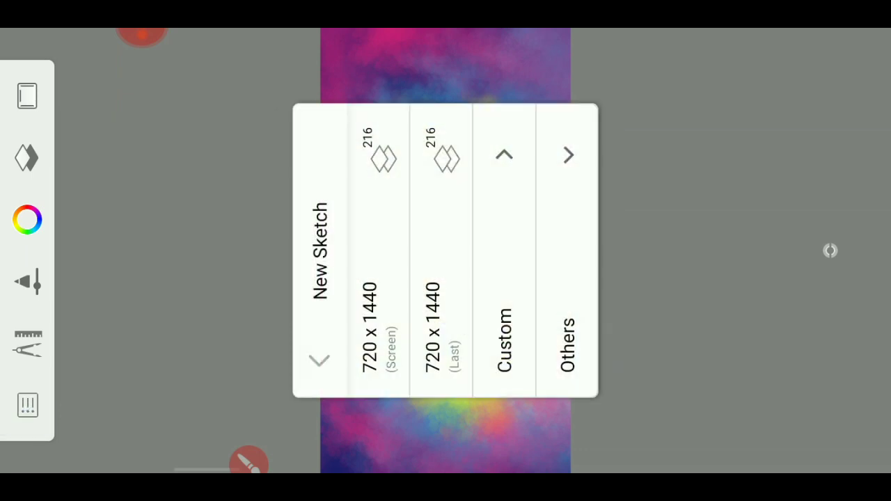
left_click(505, 282)
left_click(331, 310)
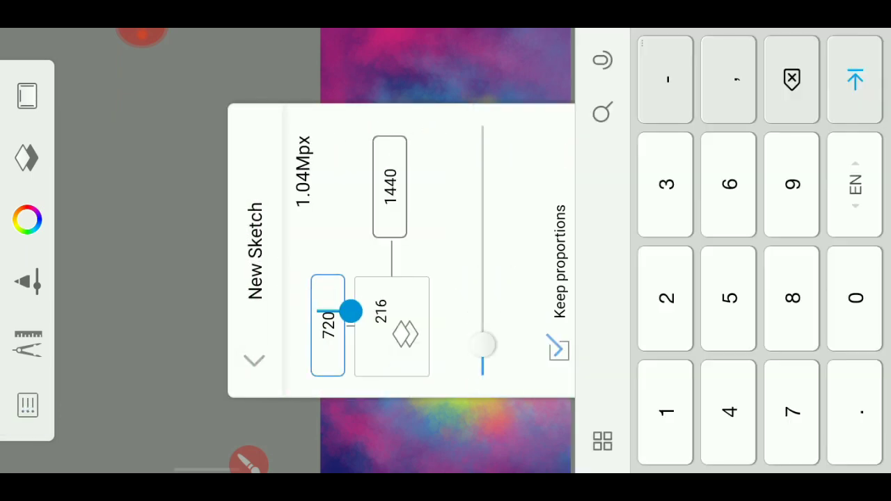
key("BackSpace")
key("BackSpace")
key("BackSpace")
type("1500")
left_click(392, 149)
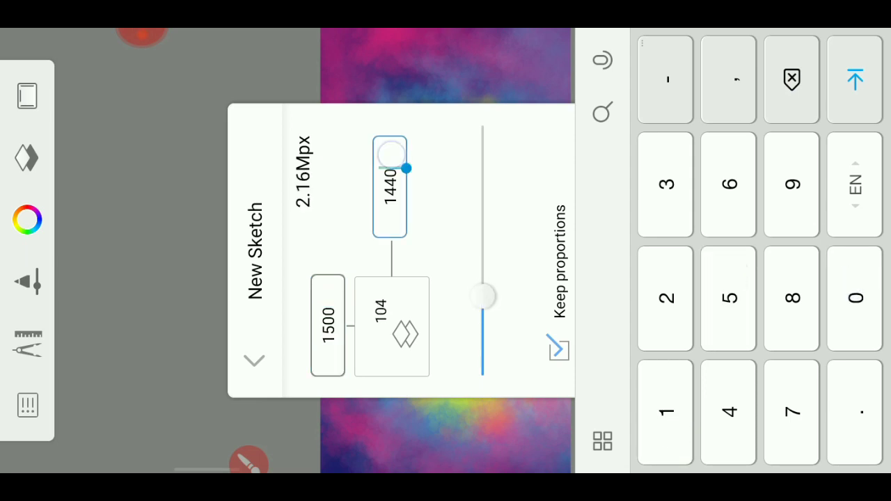
key("BackSpace")
key("BackSpace")
key("BackSpace")
type("2000")
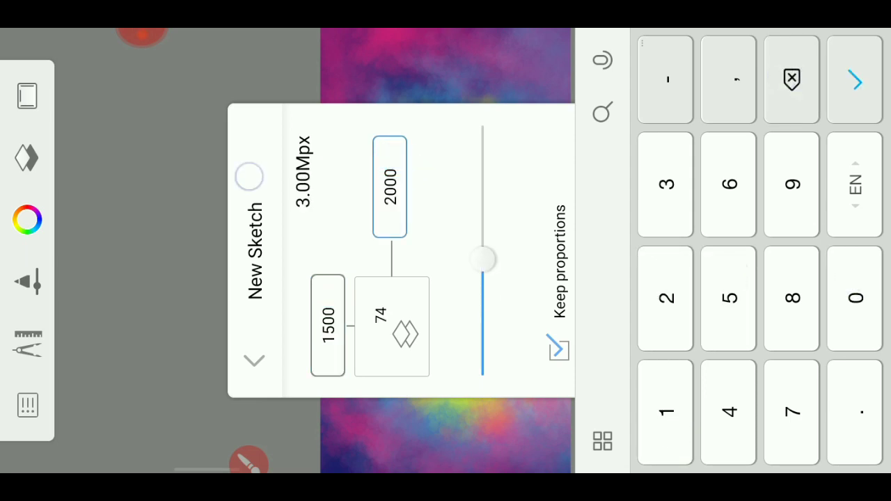
Confirm the 1500 × 2000 canvas and discard the previous drawing
left_click(855, 82)
left_click(640, 187)
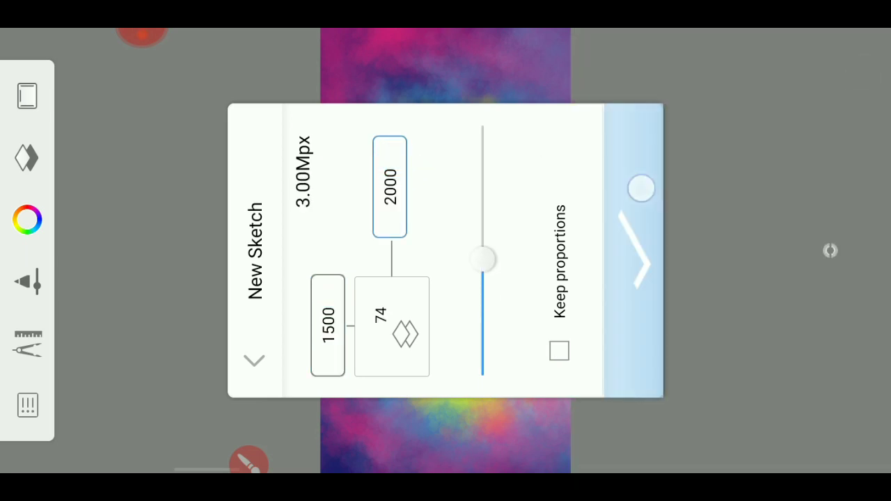
left_click(502, 159)
left_click(507, 123)
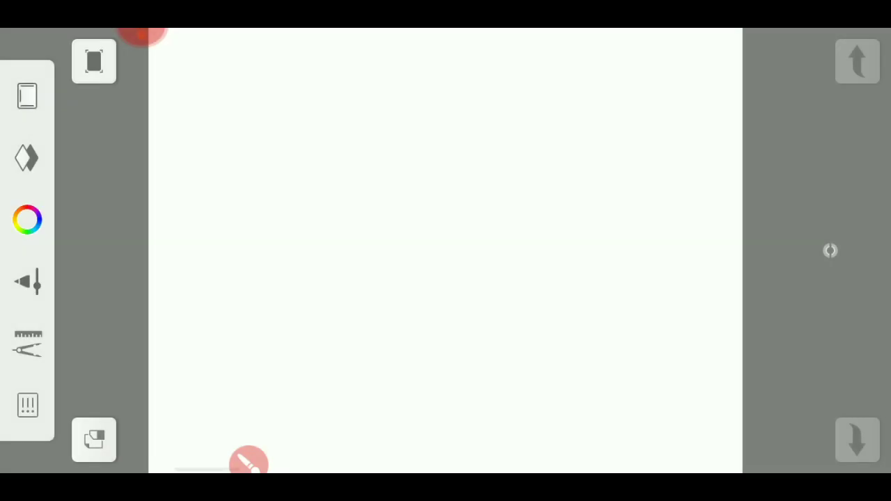
scroll(467, 181, "down", 2)
left_click(27, 343)
Import the landscape photo 1 (291).jpg from the FLASH folder
left_click(246, 288)
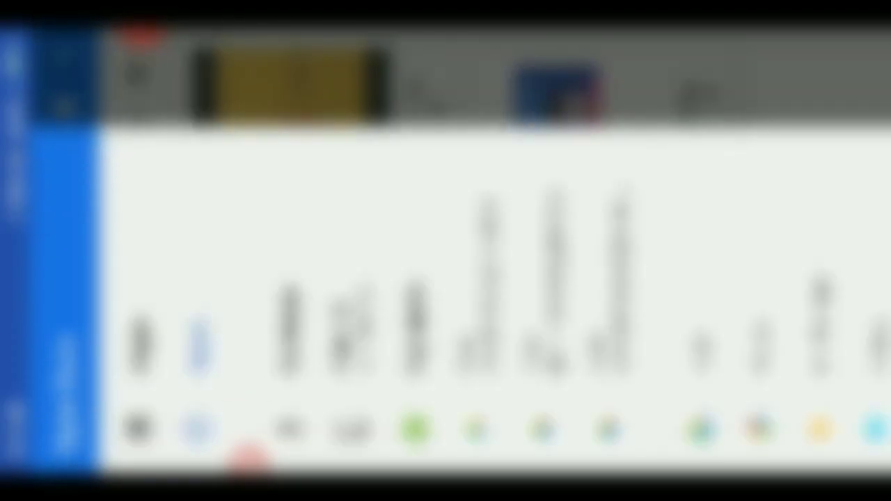
left_click(352, 390)
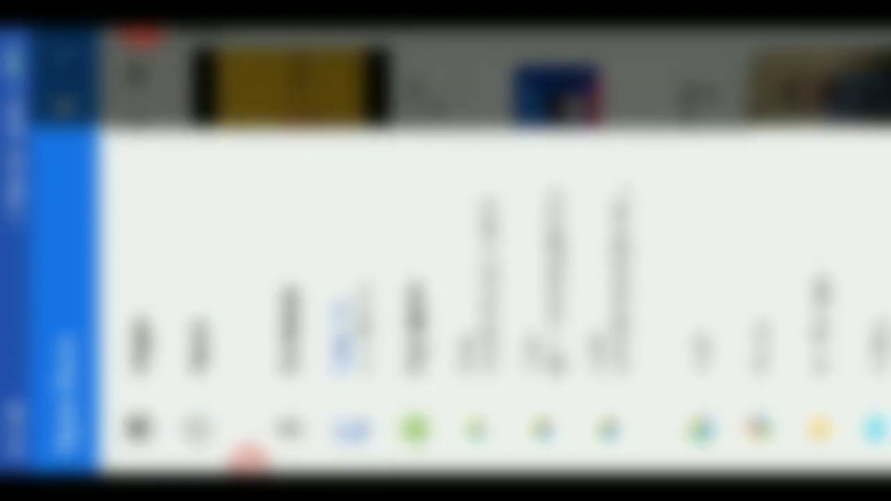
scroll(529, 348, "down", 5)
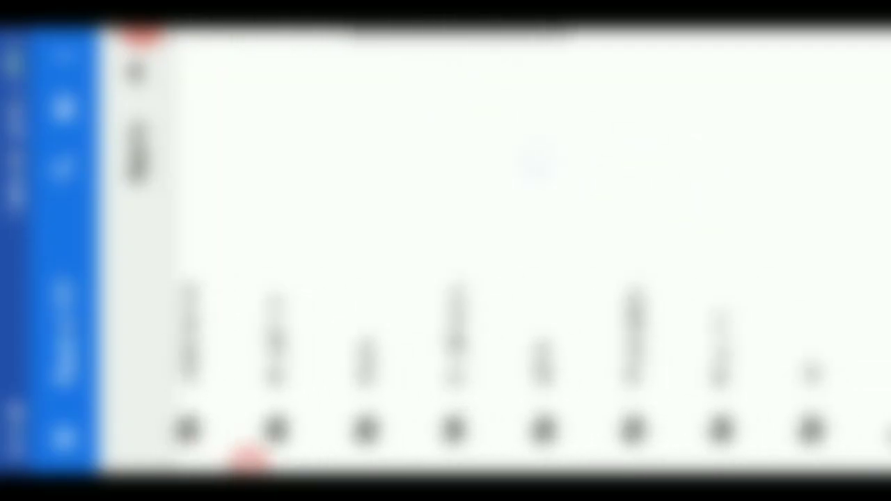
scroll(529, 313, "down", 5)
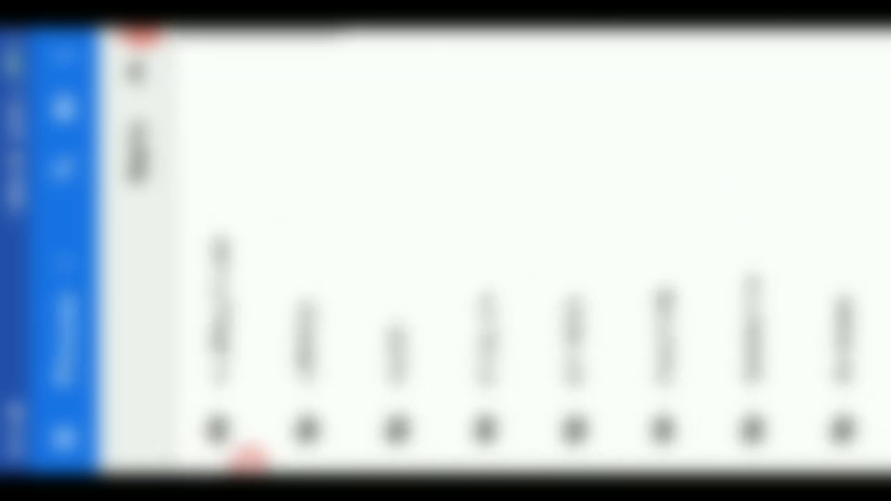
scroll(529, 314, "down", 3)
scroll(529, 313, "down", 2)
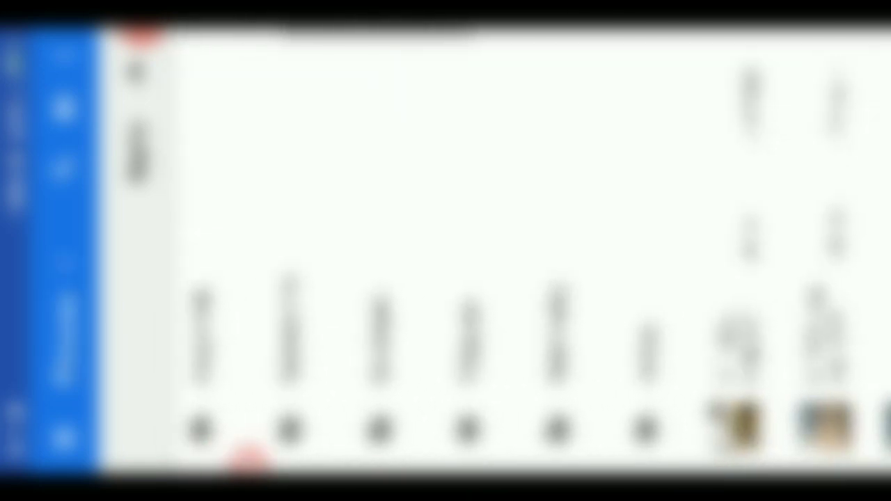
scroll(529, 313, "up", 5)
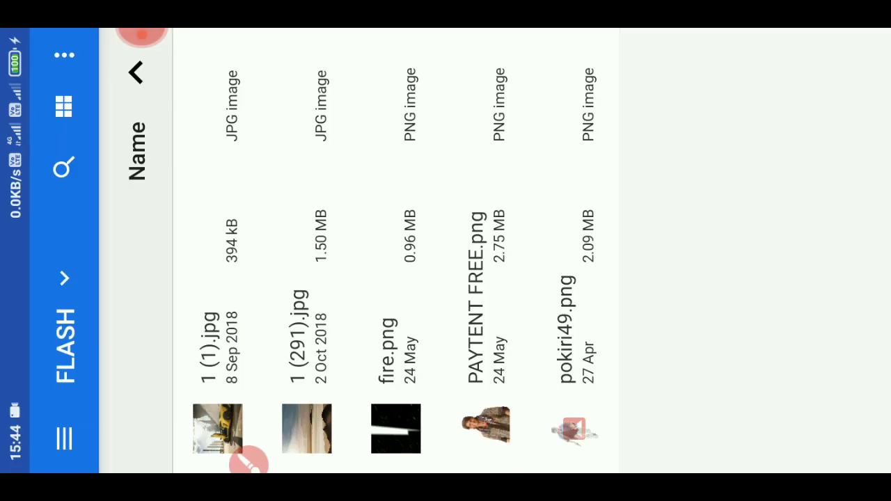
left_click(306, 230)
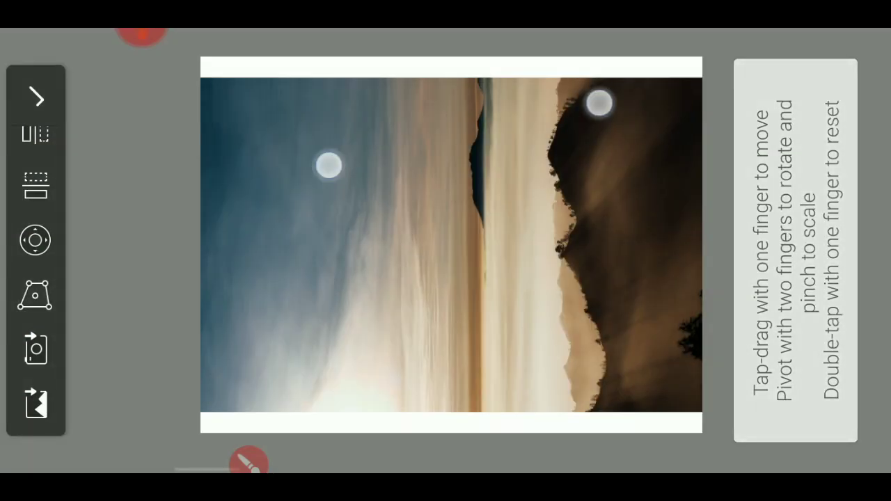
Enlarge the landscape photo, then import the plaza photo 1 (1).jpg at 198% scale
left_click_drag(598, 101, 708, 74)
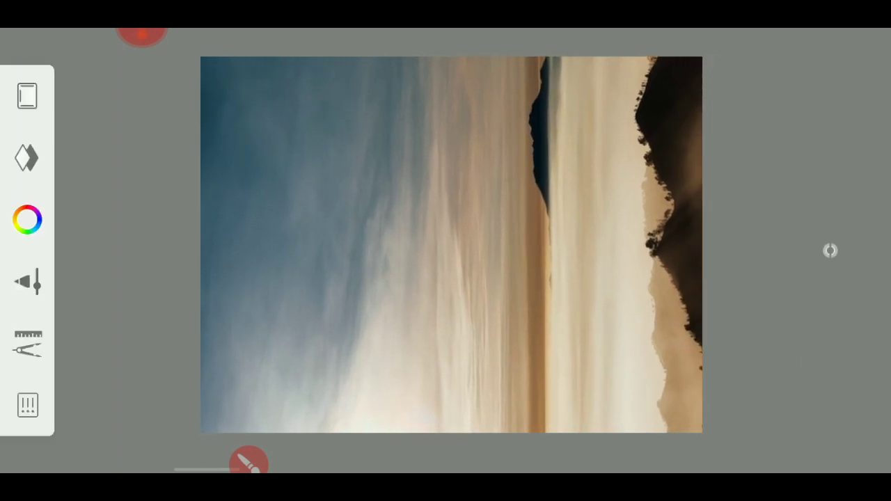
left_click(27, 405)
left_click(262, 249)
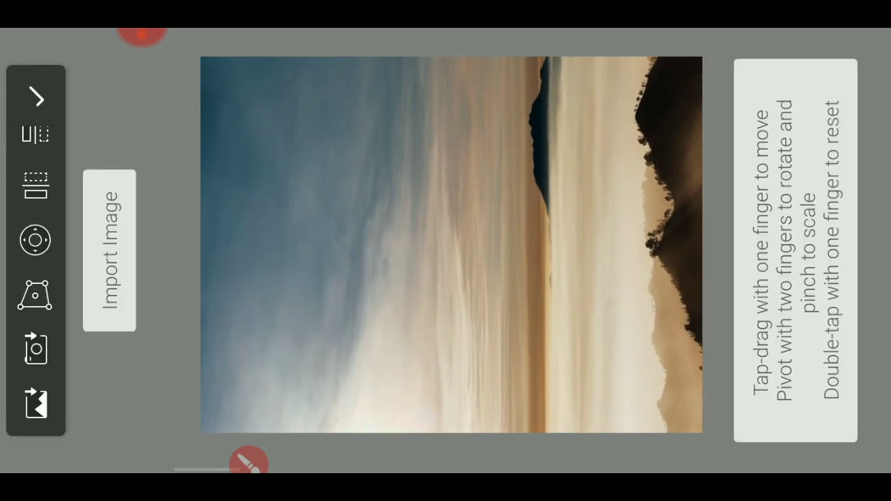
left_click(36, 403)
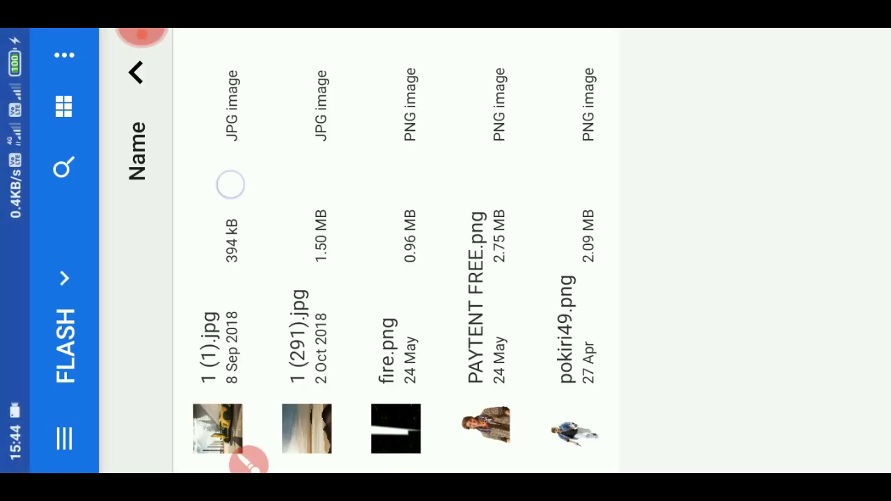
left_click(230, 184)
mouse_move(578, 231)
left_mouse_down()
mouse_move(677, 170)
mouse_move(607, 176)
mouse_move(622, 161)
mouse_move(573, 153)
left_mouse_up()
Commit the plaza photo and pick the Soft Eraser at size 280
left_click(36, 98)
left_click(27, 157)
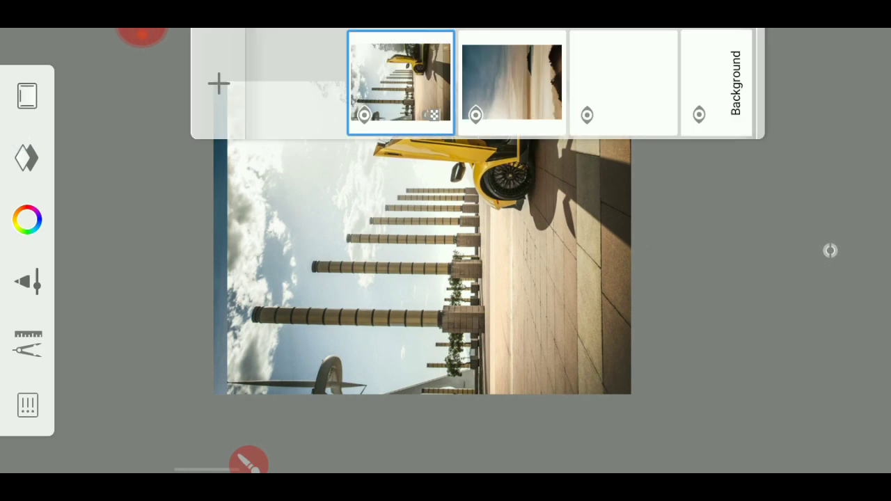
left_click(28, 344)
left_click(830, 251)
left_click(573, 113)
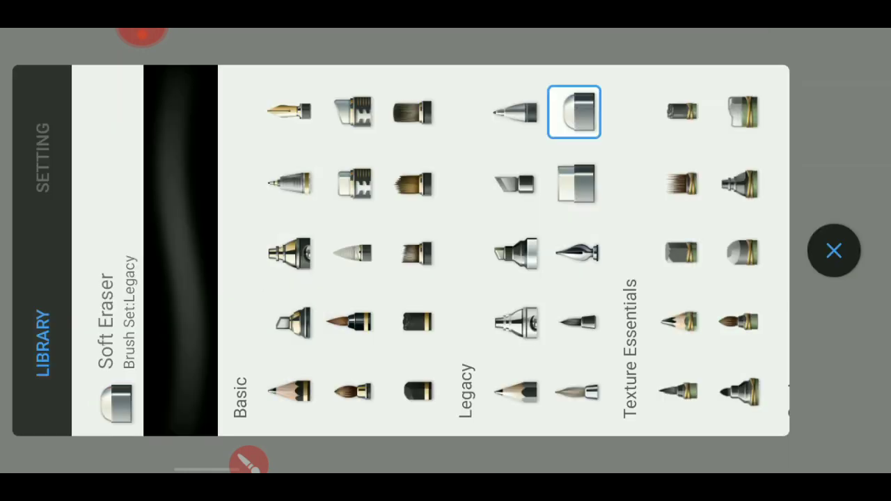
left_click(830, 251)
left_click(829, 251)
left_click_drag(501, 250, 442, 75)
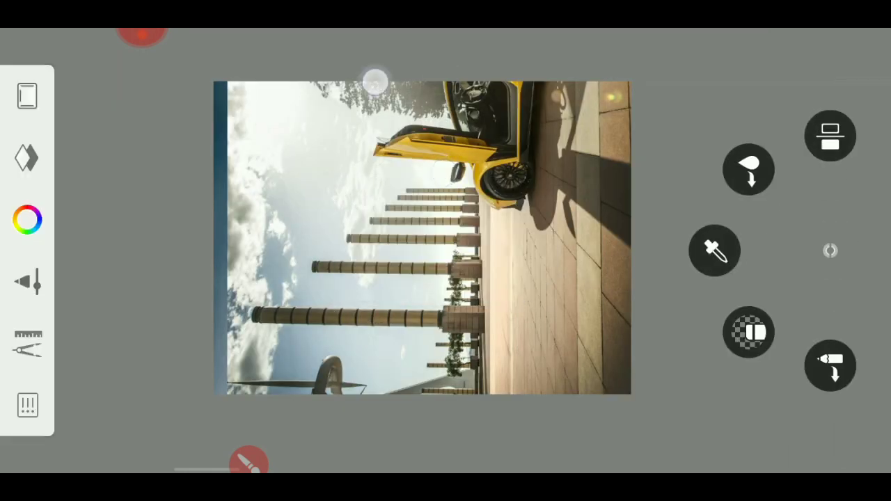
Set the Soft Eraser's amount erased to 87% and fade the plaza sky and pillars
mouse_move(374, 139)
left_mouse_down()
mouse_move(279, 203)
mouse_move(234, 209)
mouse_move(314, 79)
mouse_move(384, 132)
left_mouse_up()
left_click(27, 281)
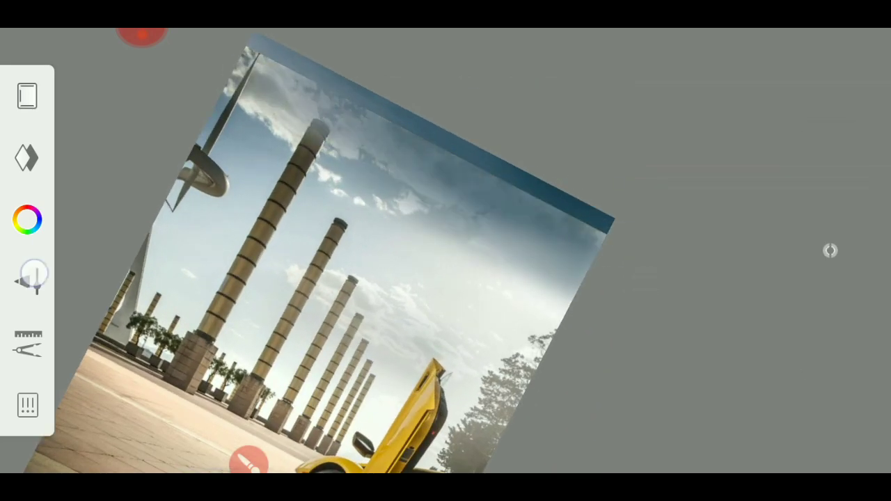
left_click(42, 146)
left_click_drag(394, 259, 385, 129)
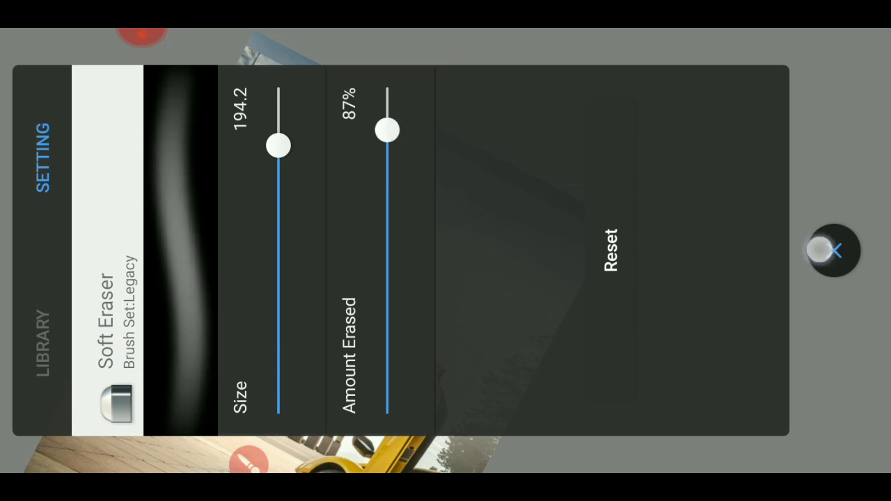
left_click(833, 251)
mouse_move(618, 240)
left_mouse_down()
mouse_move(252, 76)
mouse_move(534, 294)
mouse_move(582, 221)
left_mouse_up()
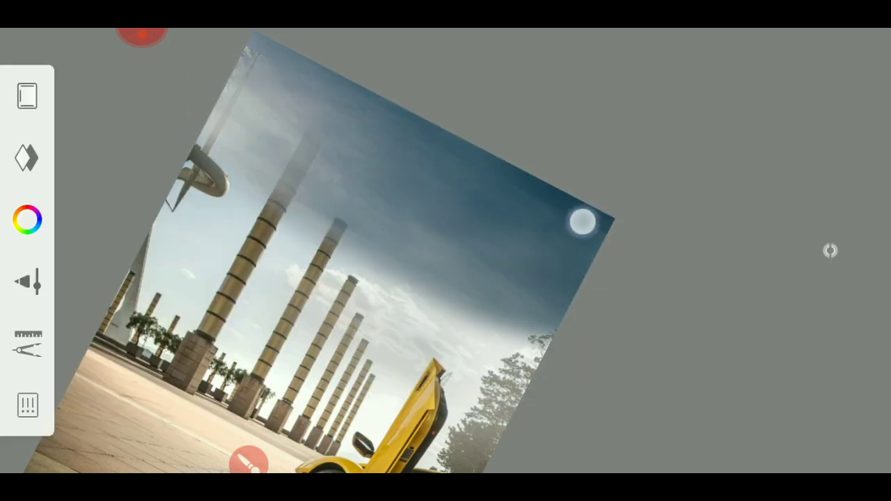
mouse_move(517, 204)
left_mouse_down()
mouse_move(225, 116)
mouse_move(229, 202)
mouse_move(167, 232)
mouse_move(312, 305)
mouse_move(389, 365)
mouse_move(292, 208)
left_mouse_up()
With a smaller eraser, fade the pillar bases, plaza centre and tree foliage
left_click(446, 251)
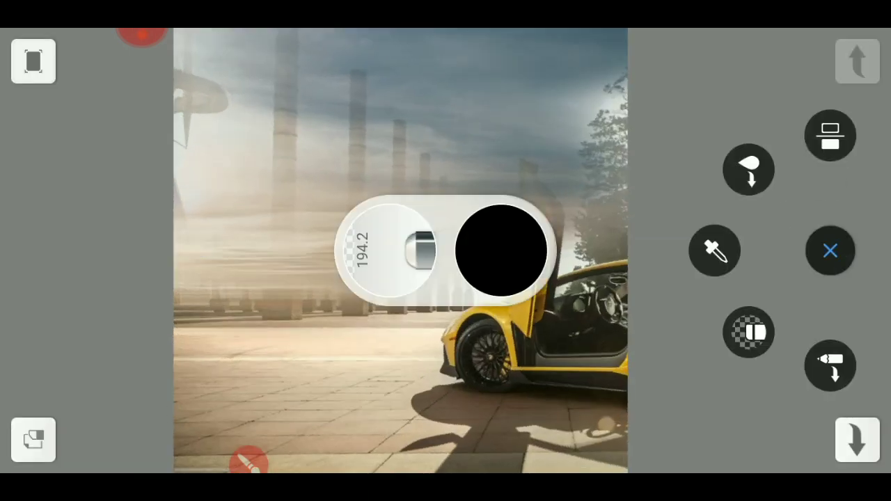
left_click_drag(501, 250, 503, 430)
mouse_move(397, 288)
left_mouse_down()
mouse_move(207, 295)
mouse_move(131, 279)
mouse_move(565, 162)
mouse_move(427, 93)
mouse_move(302, 109)
mouse_move(389, 147)
mouse_move(416, 220)
left_mouse_up()
mouse_move(298, 181)
left_mouse_down()
mouse_move(318, 223)
mouse_move(234, 109)
mouse_move(459, 199)
left_mouse_up()
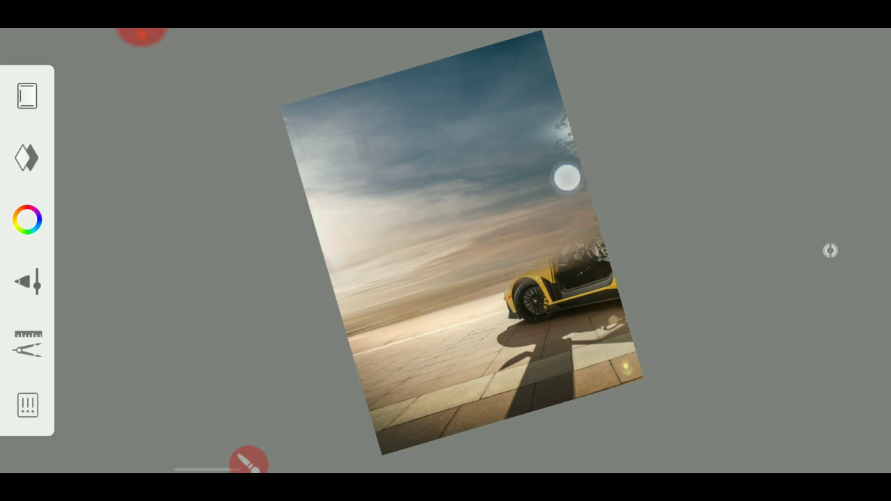
left_click_drag(567, 178, 626, 80)
At eraser size 144.2, erase the yellow car and the shadow near top centre
left_click(831, 251)
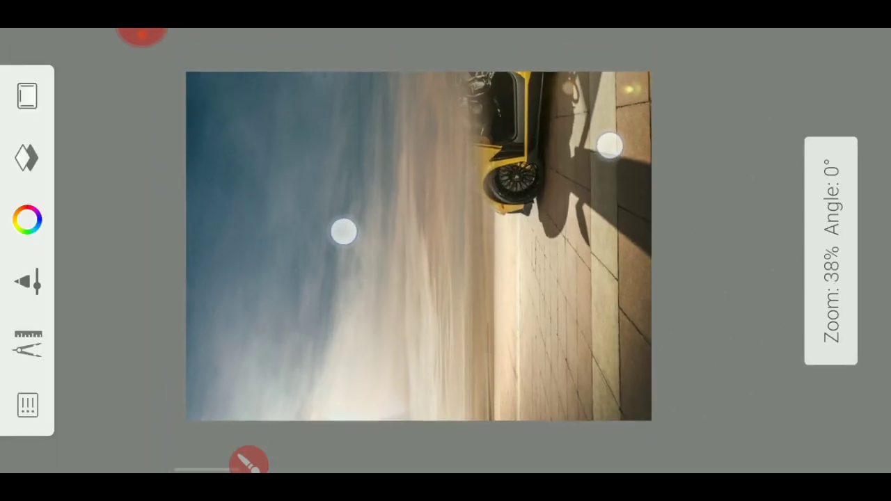
left_click(831, 251)
left_click_drag(419, 250, 508, 397)
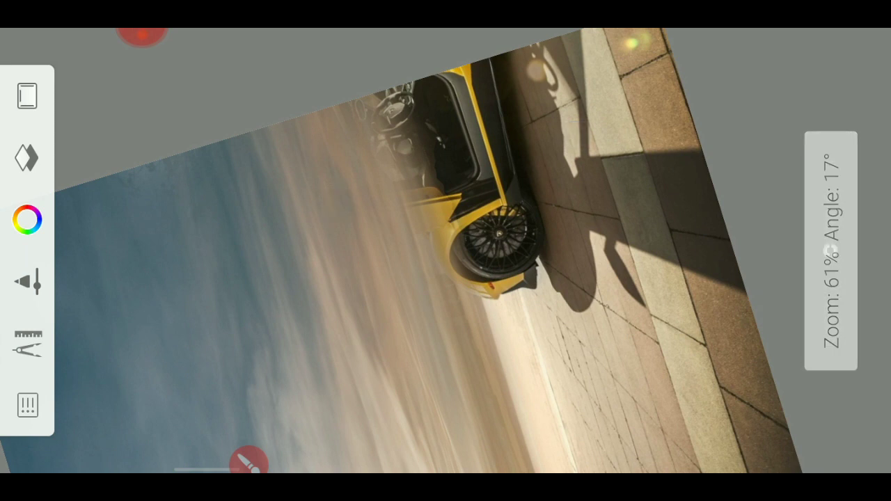
mouse_move(573, 132)
left_mouse_down()
mouse_move(458, 223)
mouse_move(509, 235)
mouse_move(478, 130)
mouse_move(537, 232)
mouse_move(431, 169)
mouse_move(495, 139)
left_mouse_up()
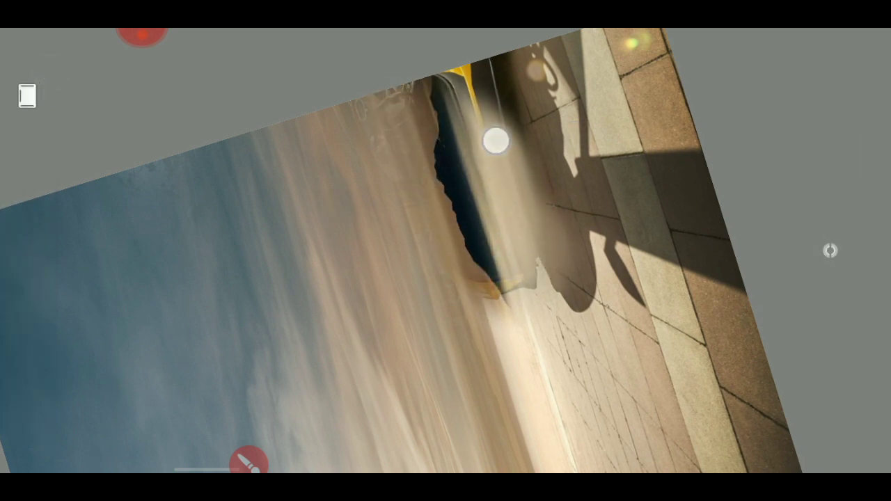
left_click_drag(583, 137, 702, 249)
mouse_move(550, 184)
left_mouse_down()
mouse_move(477, 123)
mouse_move(515, 155)
mouse_move(518, 97)
left_mouse_up()
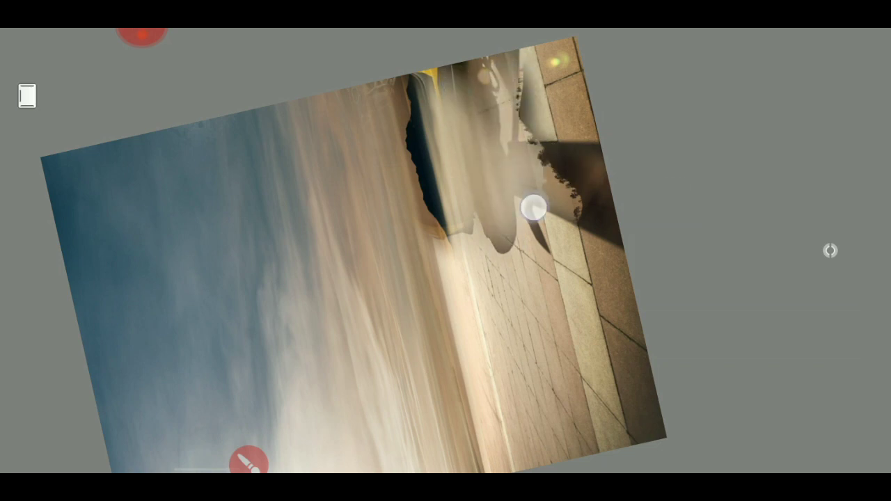
left_click(27, 96)
left_click_drag(534, 207, 590, 145)
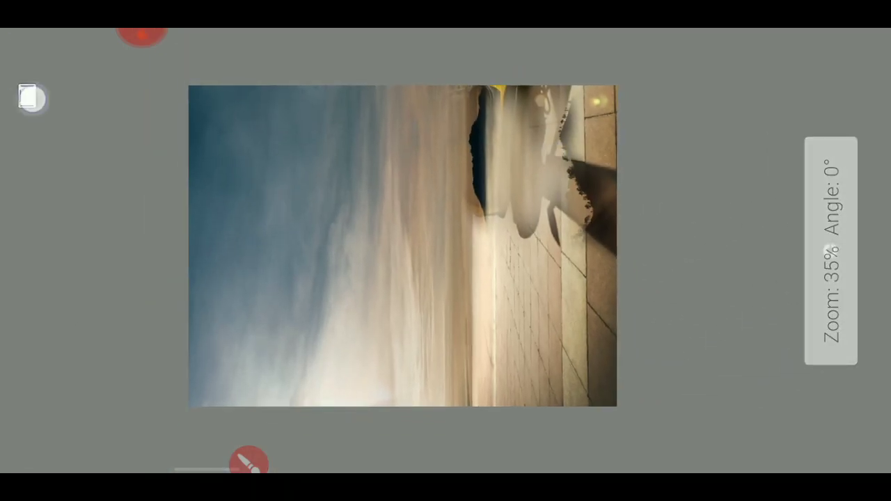
left_click(27, 96)
Duplicate the current layer and flip the copy vertically
left_click(27, 158)
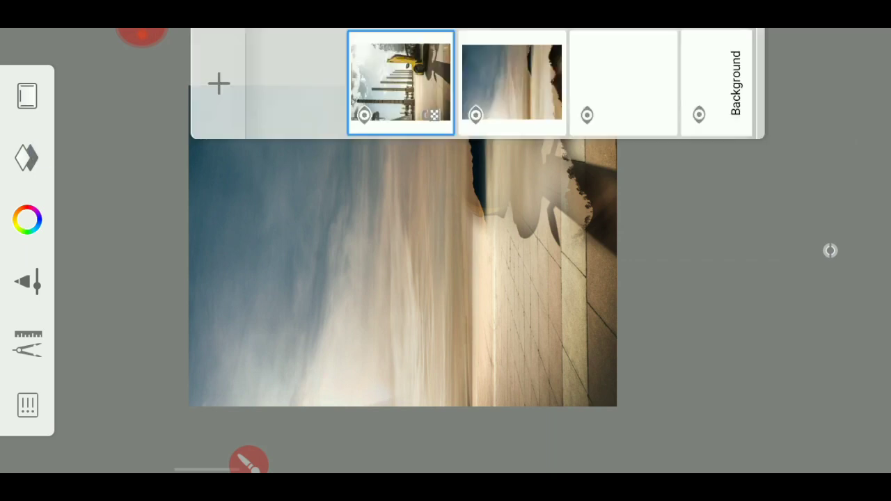
left_click(401, 82)
left_click(108, 108)
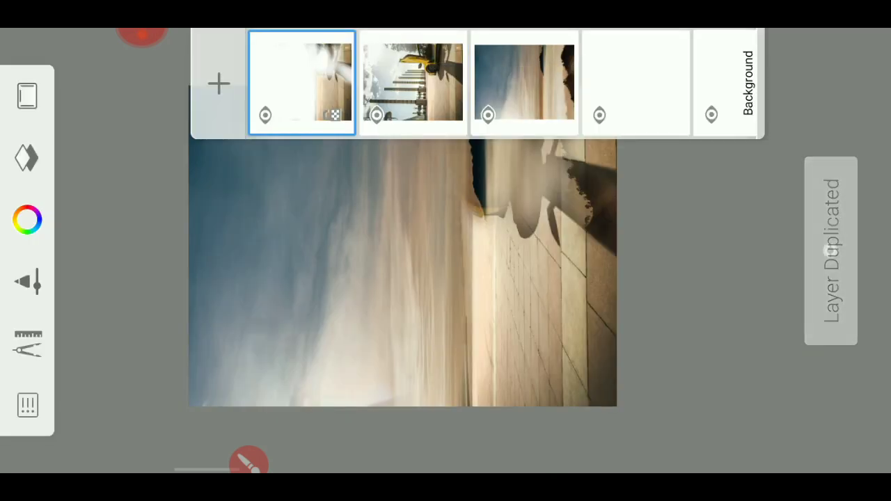
left_click(28, 405)
left_click(90, 255)
left_click(36, 293)
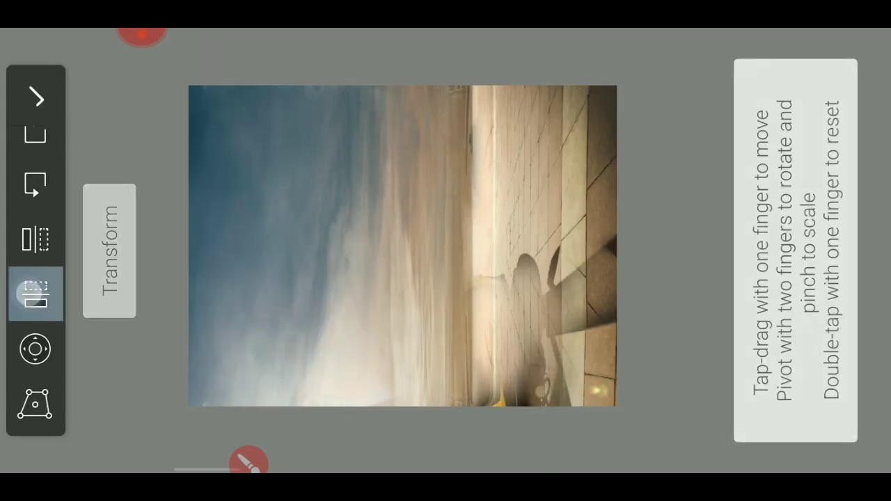
left_click(35, 293)
left_click(35, 294)
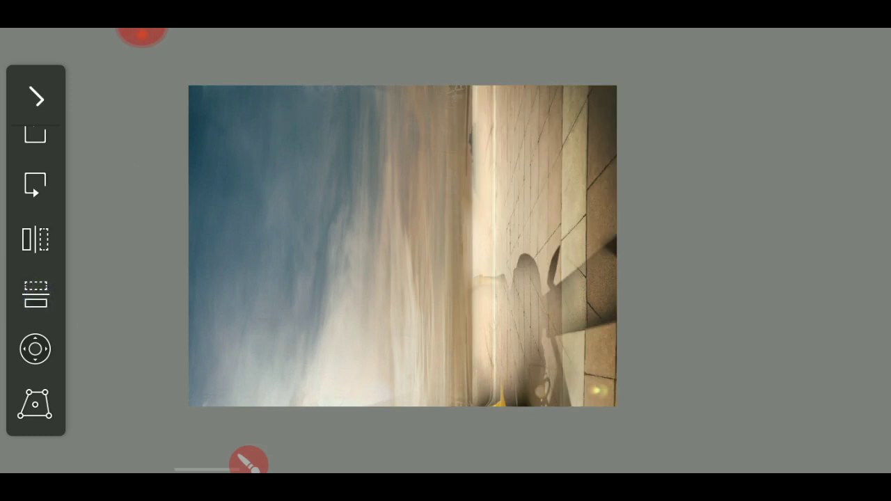
left_click(37, 97)
Hide the duplicated layer and set the brush size to 126.5
left_click(27, 158)
left_click(265, 115)
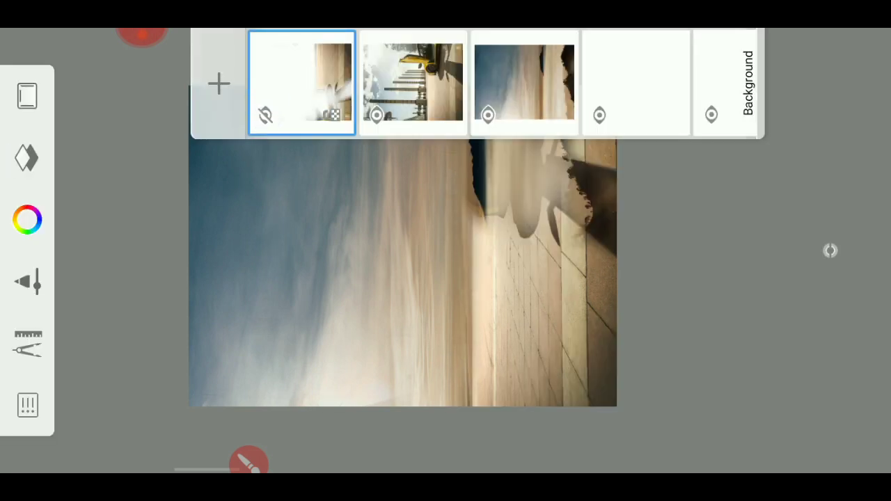
left_click(726, 288)
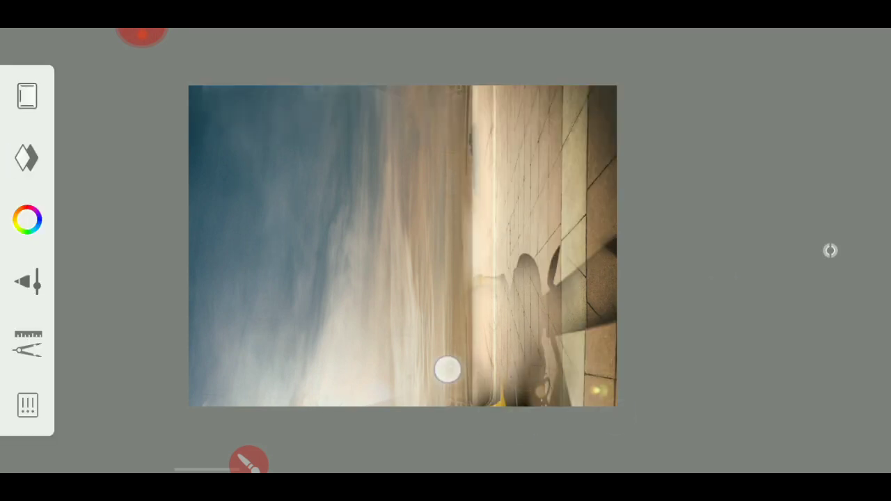
left_click(829, 251)
left_click_drag(829, 250, 829, 249)
left_click_drag(420, 251, 406, 203)
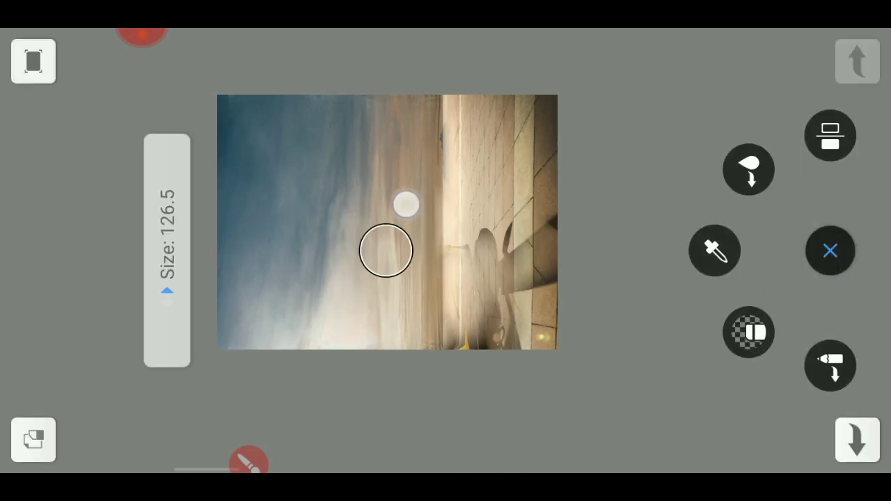
left_click(568, 359)
Pan and zoom the canvas view out to 37% and check the brush size
left_click_drag(350, 291, 378, 201)
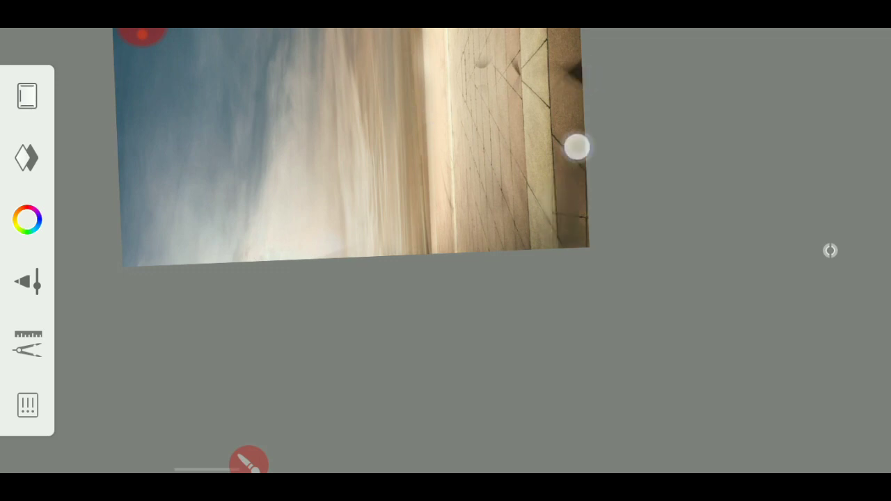
mouse_move(471, 85)
left_mouse_down()
mouse_move(609, 151)
mouse_move(602, 288)
left_mouse_up()
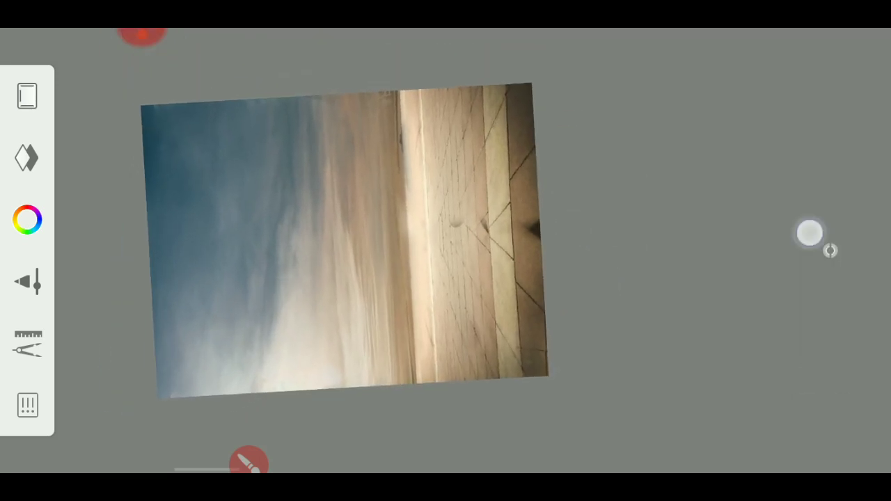
left_click(829, 249)
left_click_drag(626, 209, 661, 134)
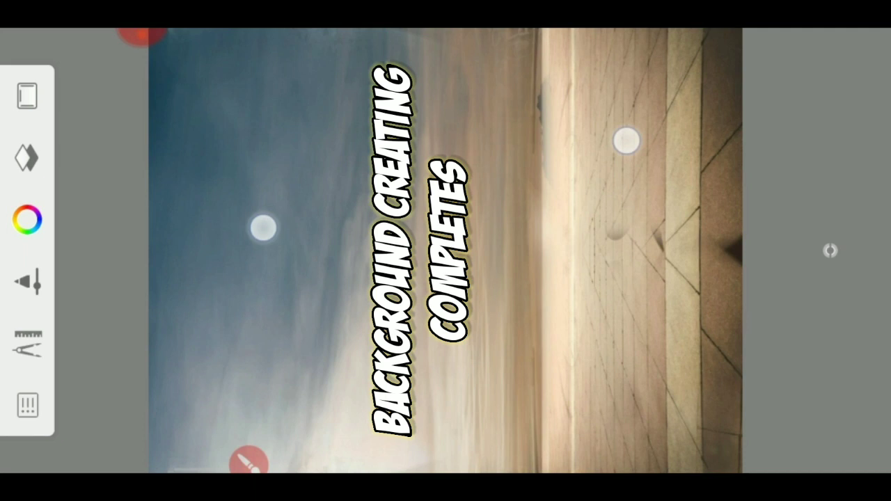
left_click_drag(625, 140, 569, 157)
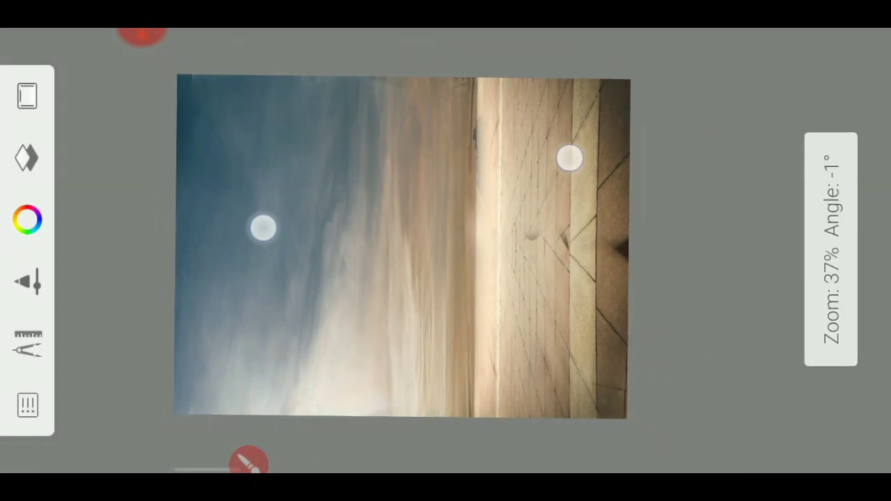
left_click(829, 250)
left_click(830, 250)
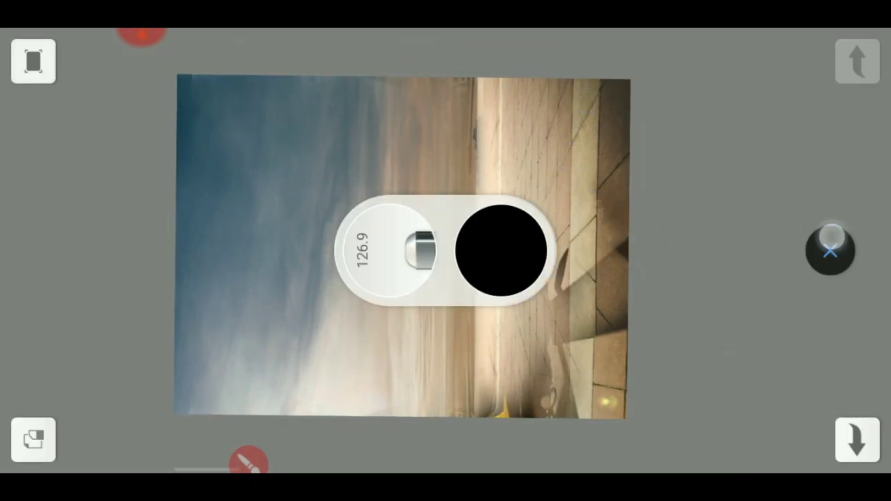
left_click(830, 249)
Straighten the canvas view to 0° and zoom it to 40%
left_click_drag(255, 165, 240, 129)
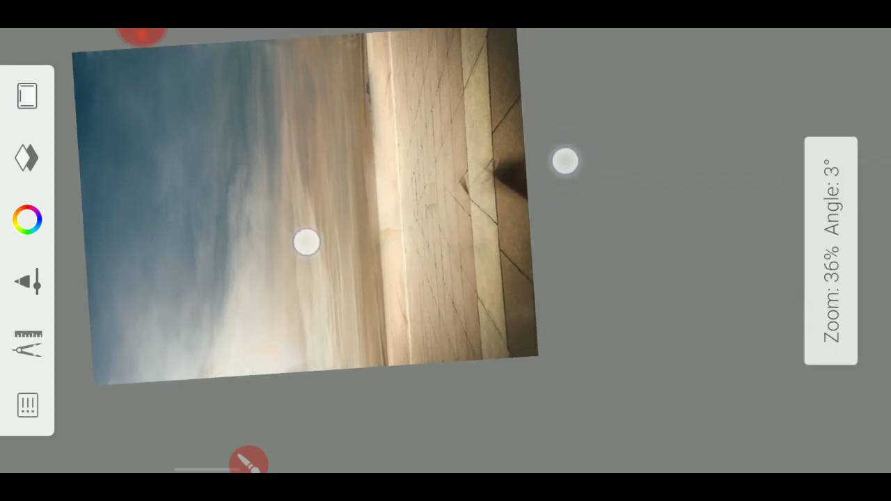
left_click_drag(518, 144, 518, 199)
left_click(830, 251)
left_click(829, 269)
left_click_drag(829, 270, 830, 362)
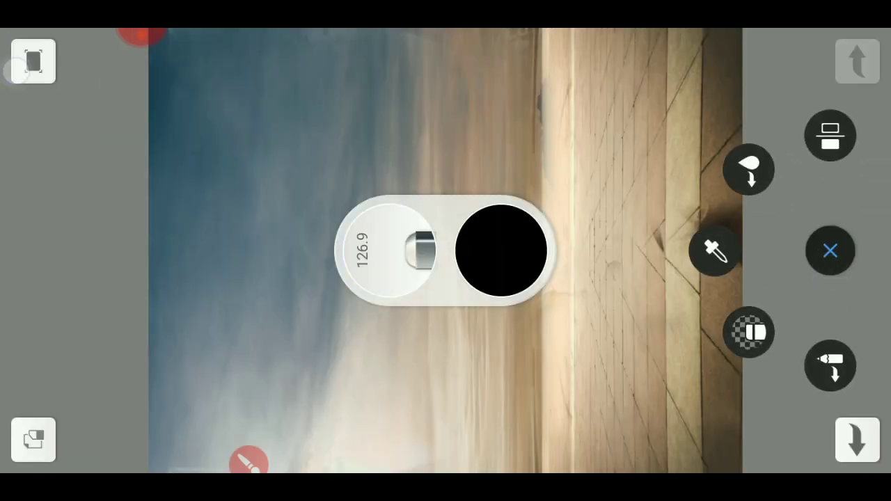
left_click_drag(659, 127, 577, 135)
Toggle the top and plaza layers' visibility to compare the blend
left_click(27, 158)
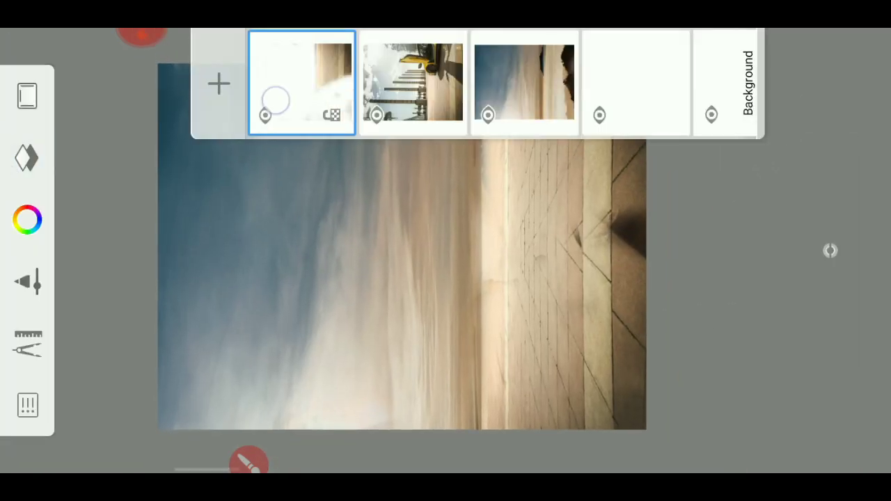
left_click(266, 114)
left_click(265, 115)
left_click(377, 115)
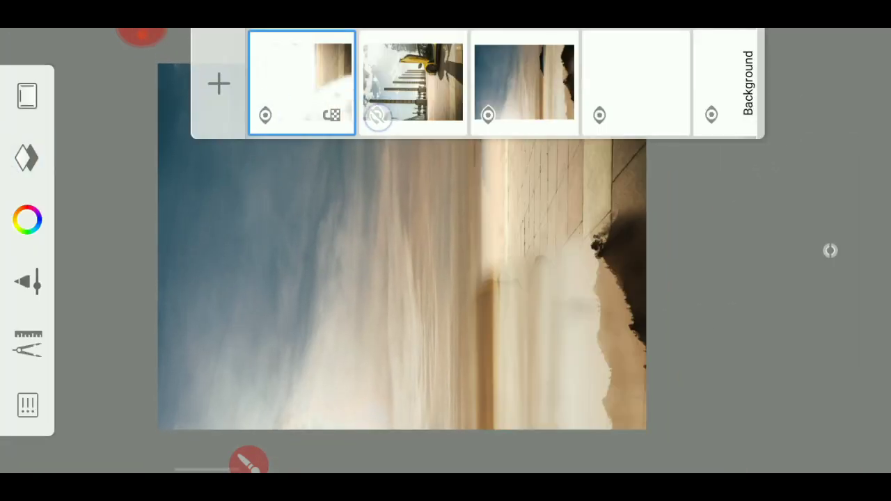
left_click(377, 115)
left_click(377, 115)
left_click(265, 115)
left_click(281, 196)
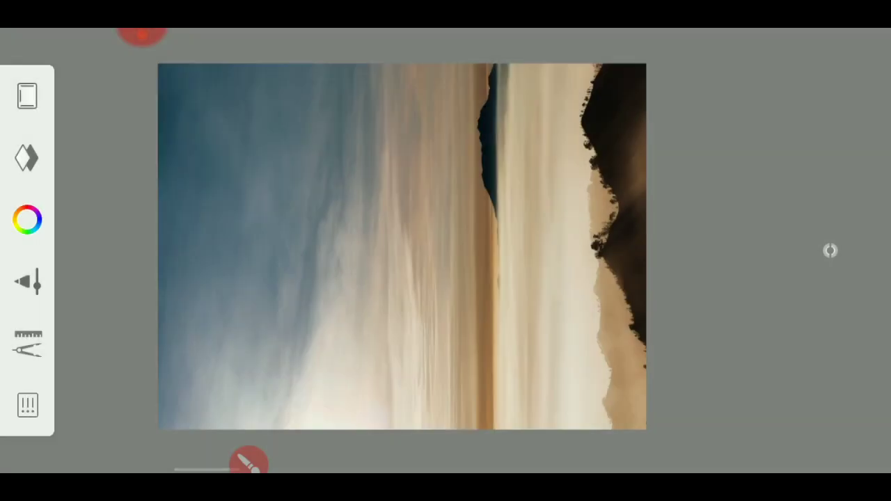
left_click_drag(659, 151, 569, 221)
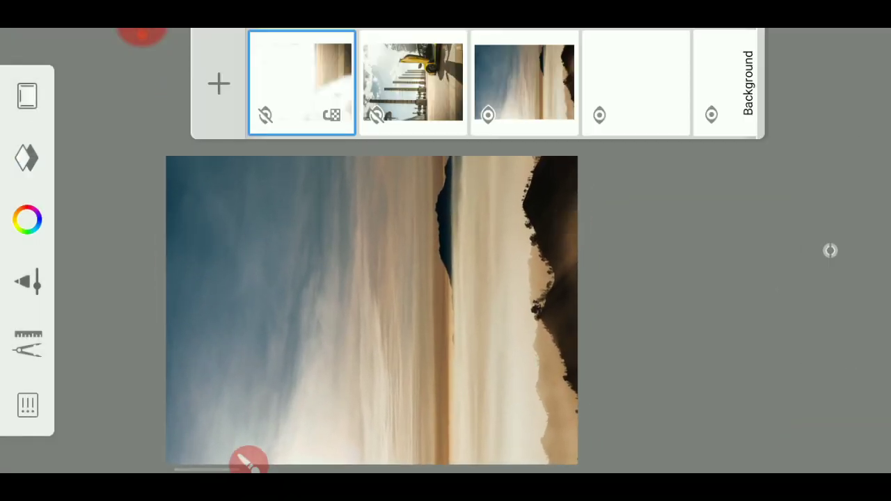
Show all layers again and move the empty layer to the top of the stack
left_click(265, 115)
left_click(376, 115)
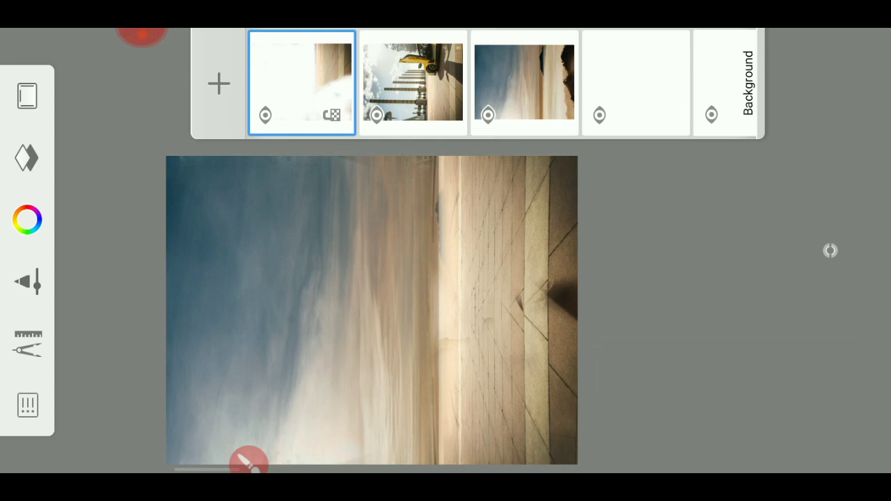
left_click(488, 115)
left_click_drag(639, 81, 301, 81)
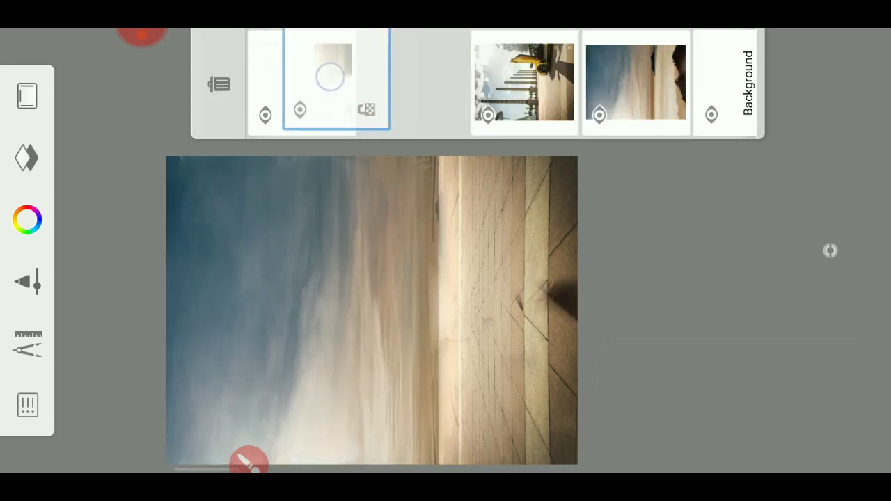
left_click(28, 343)
Import the smiling man PAYTENT FREE.png and move his layer down one slot
left_click(271, 254)
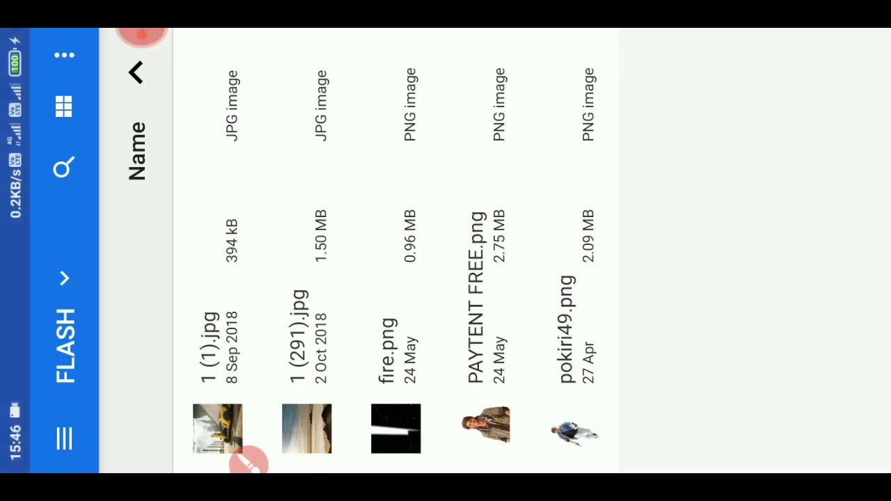
left_click(499, 167)
left_click(34, 94)
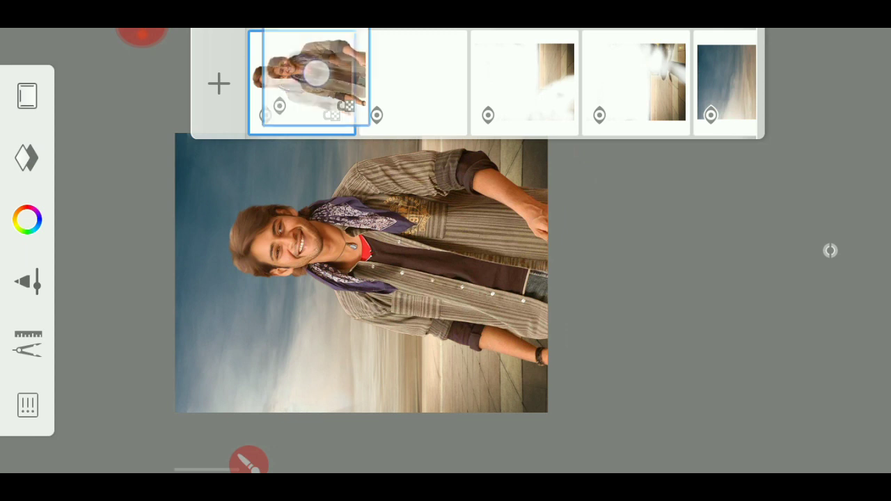
mouse_move(318, 68)
left_mouse_down()
mouse_move(451, 78)
mouse_move(410, 76)
left_mouse_up()
left_click(376, 114)
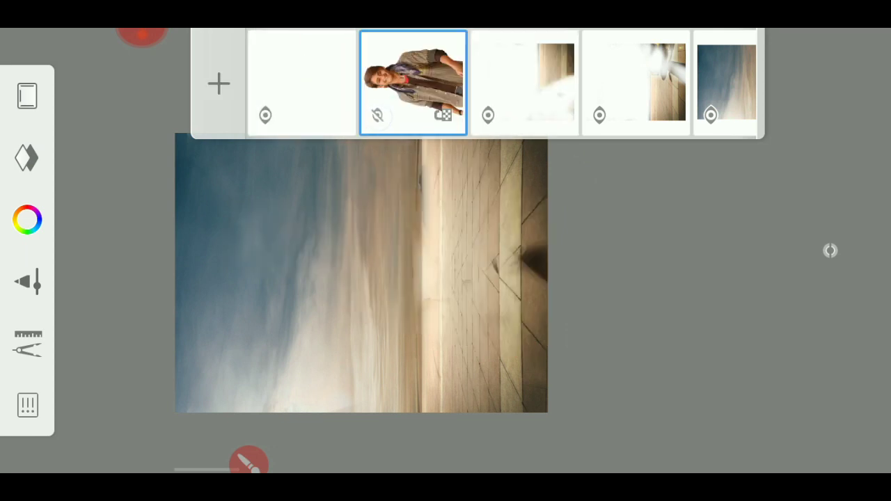
left_click(377, 115)
left_click(673, 232)
Import pokiri49.png and scale the walking man to 33% on the plaza
left_click(28, 343)
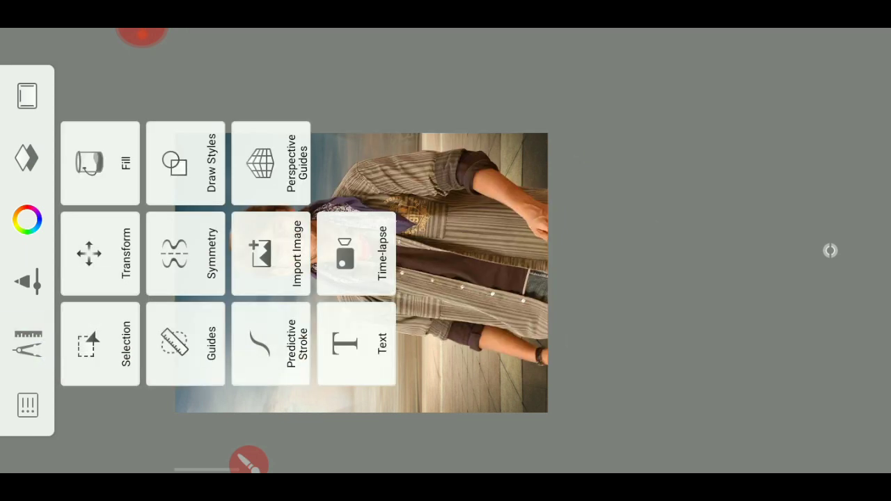
left_click(270, 254)
left_click(110, 251)
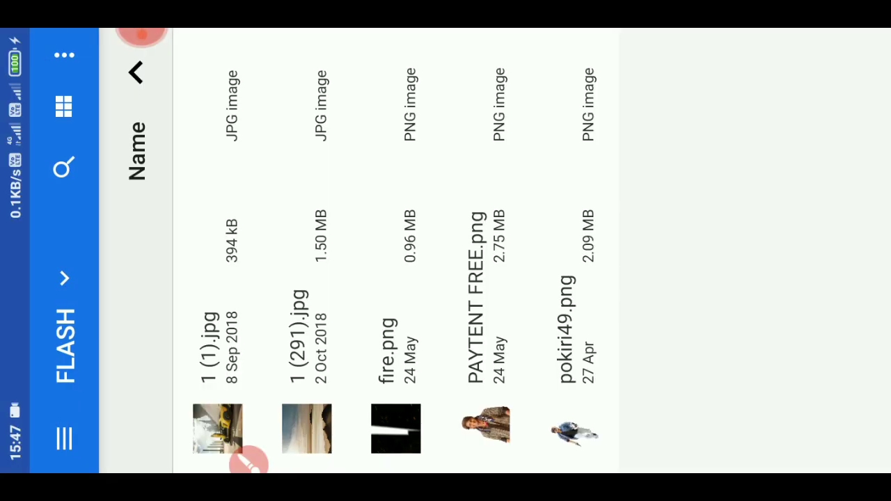
left_click(585, 212)
left_click_drag(566, 188, 494, 295)
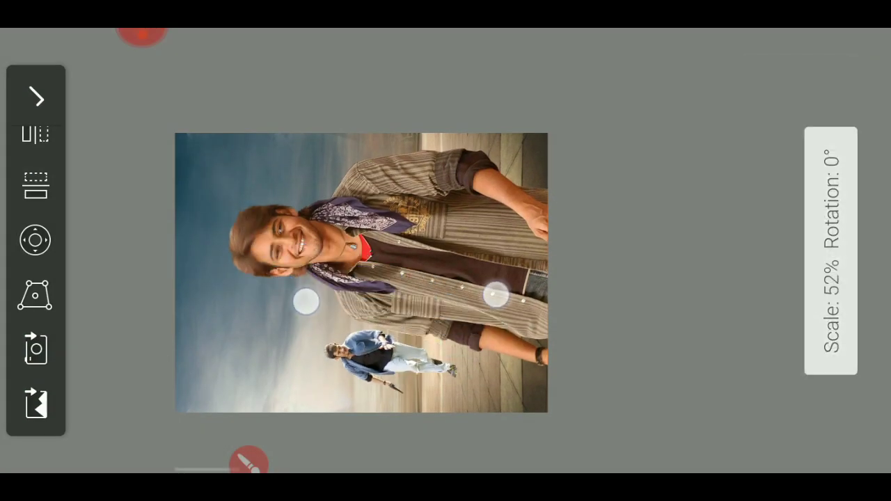
left_click_drag(560, 196, 513, 265)
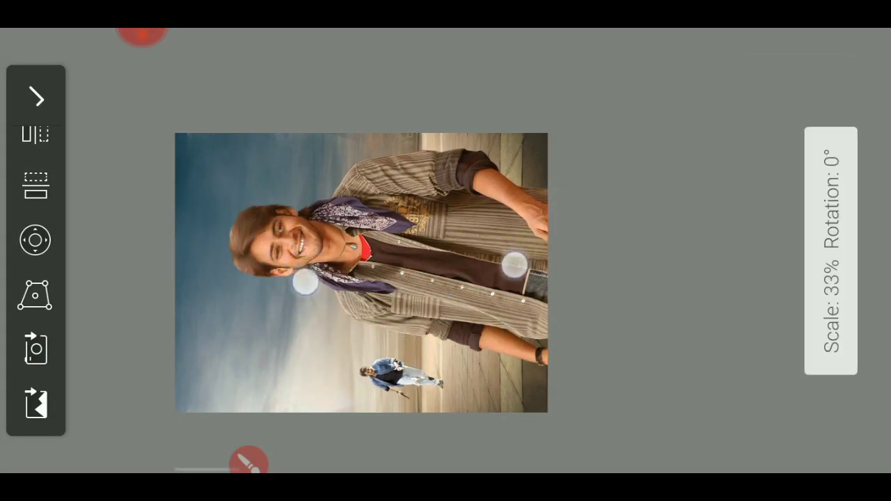
left_click(36, 94)
left_click(830, 251)
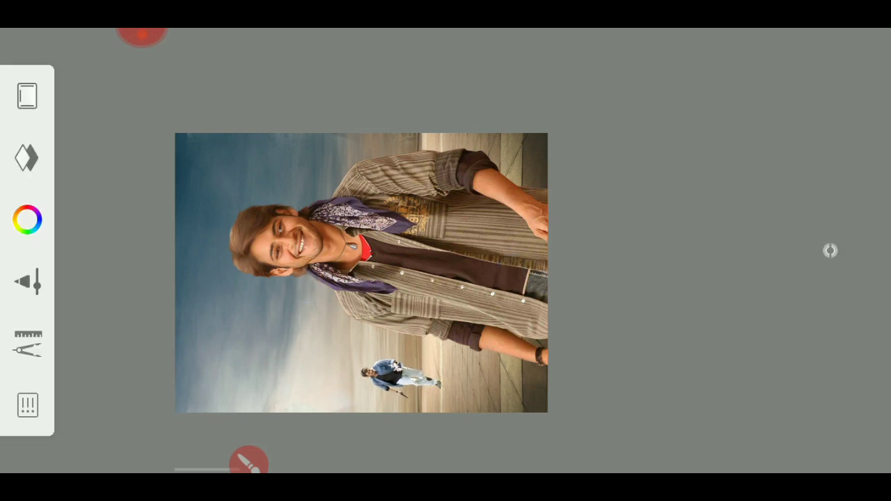
left_click(435, 82)
Duplicate the walking man layer, darken it to black with HSL, and place it beneath the original
left_click(132, 117)
left_click(412, 82)
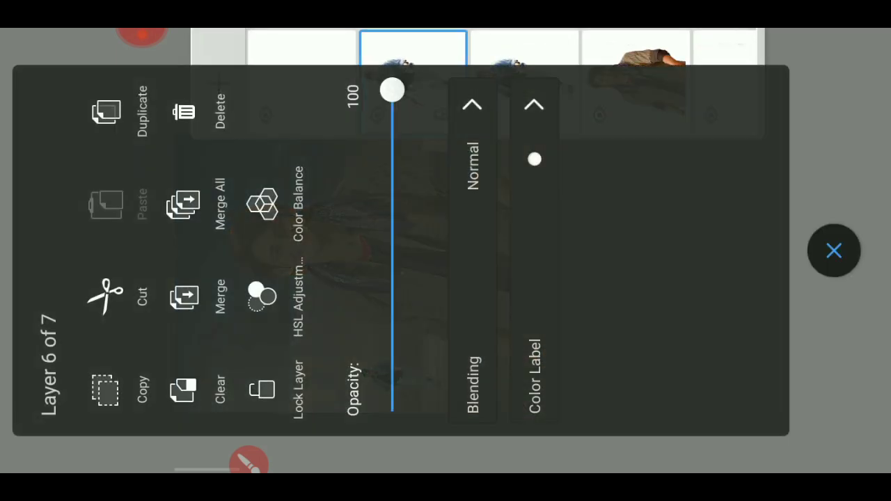
left_click(262, 296)
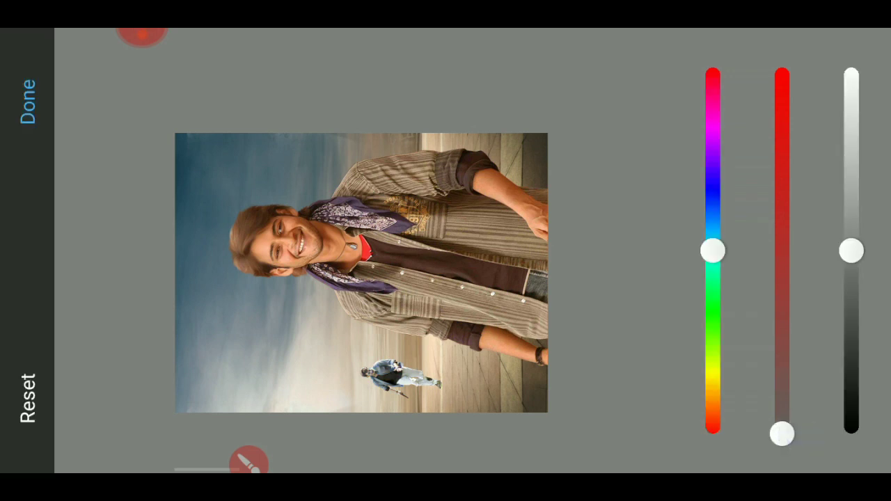
left_click_drag(851, 251, 851, 433)
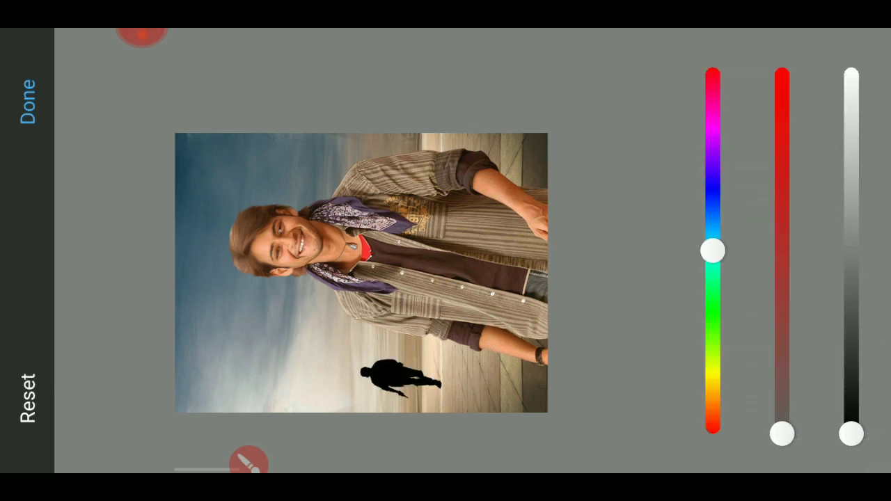
left_click(28, 101)
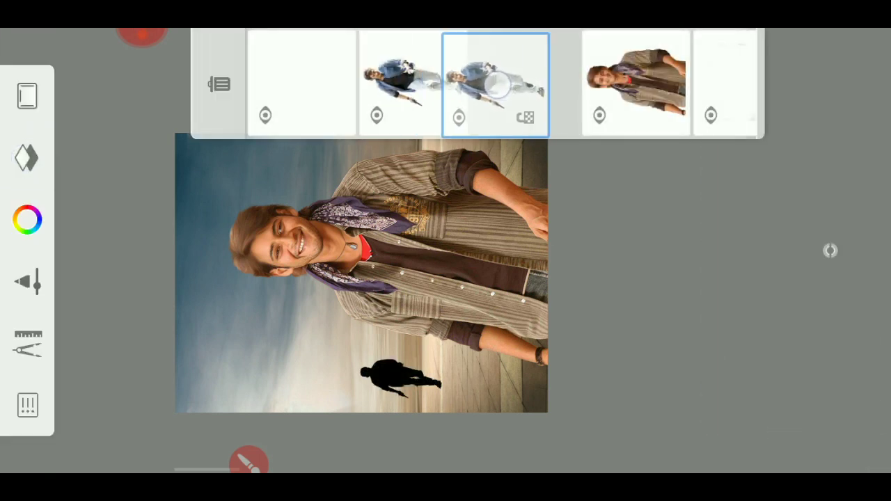
left_click_drag(416, 69, 524, 76)
left_click(248, 461)
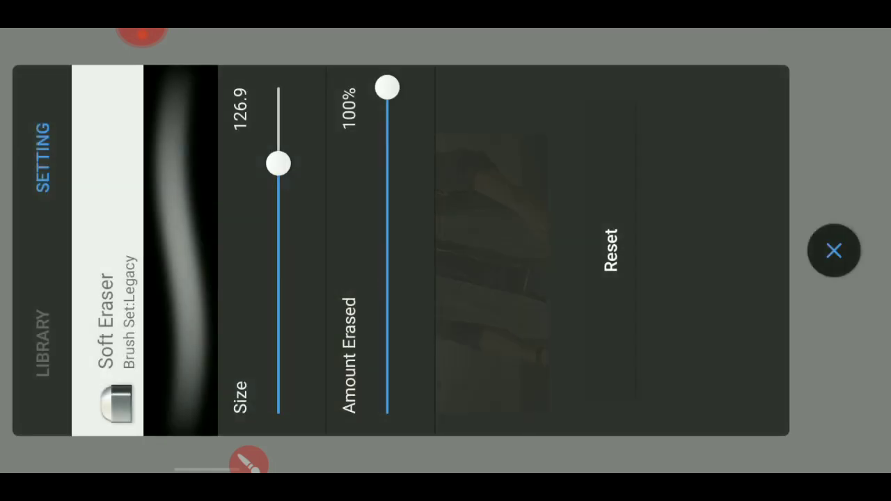
Flip the black silhouette and nudge it to the walking man's feet as a shadow
left_click(831, 251)
left_click(28, 342)
left_click(89, 250)
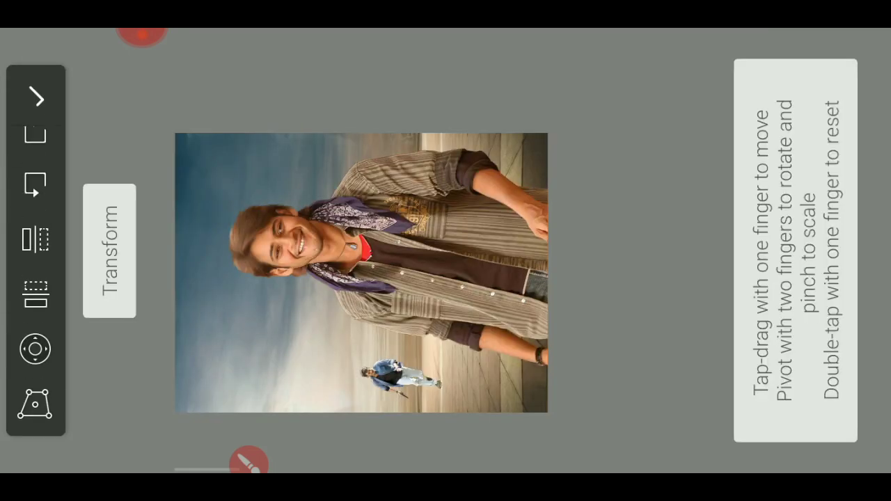
left_click(35, 235)
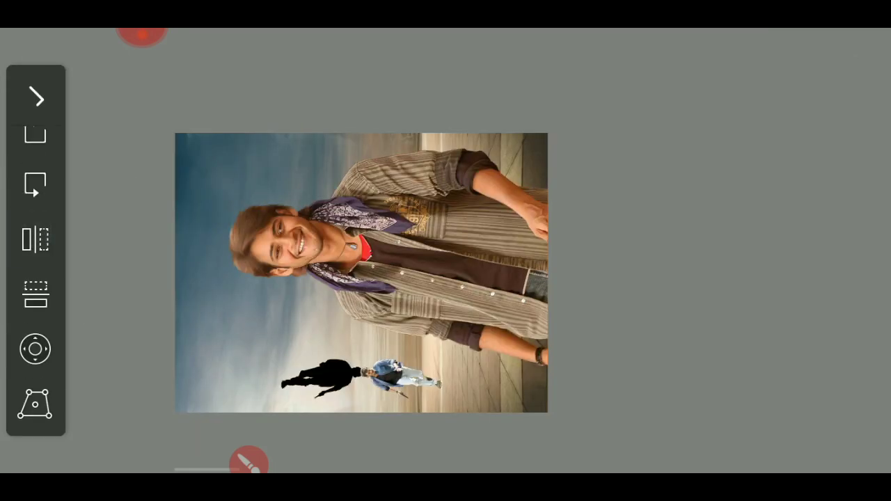
left_click(35, 349)
left_click(428, 103)
left_click_drag(494, 101, 675, 114)
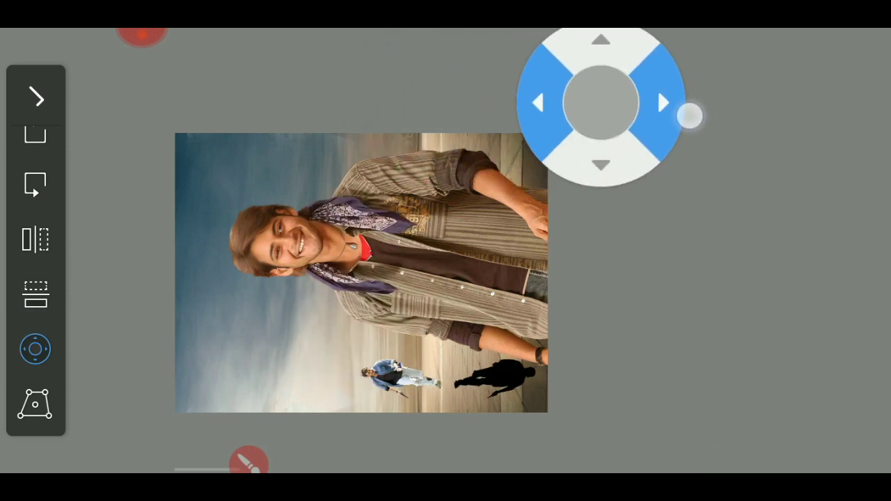
left_click(829, 249)
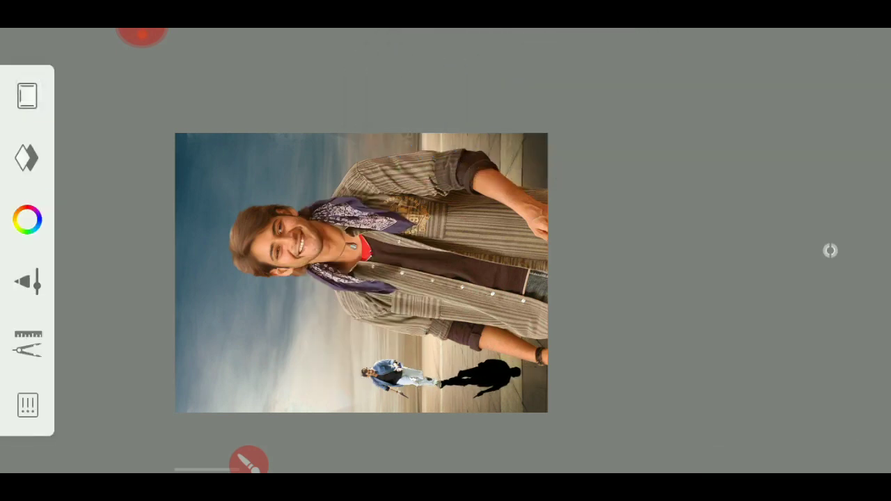
left_click(821, 247)
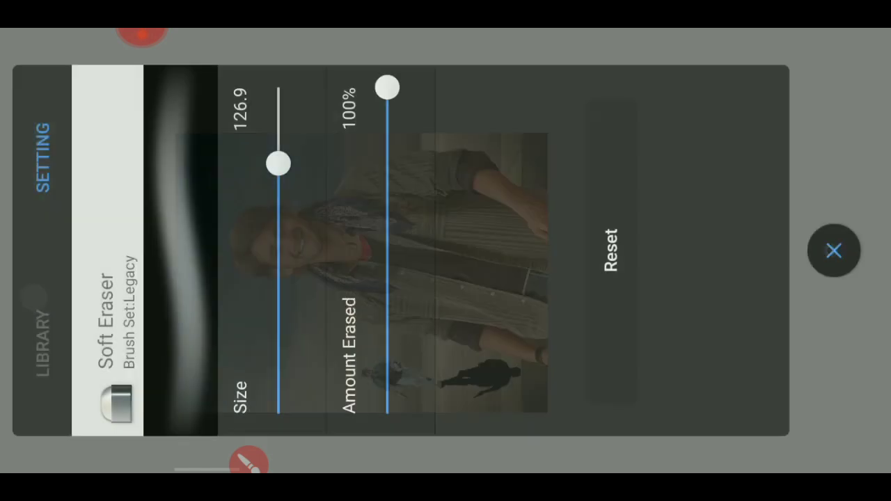
left_click(44, 320)
Soft-erase the walking man's shadow gradually from head down to legs
left_click(834, 251)
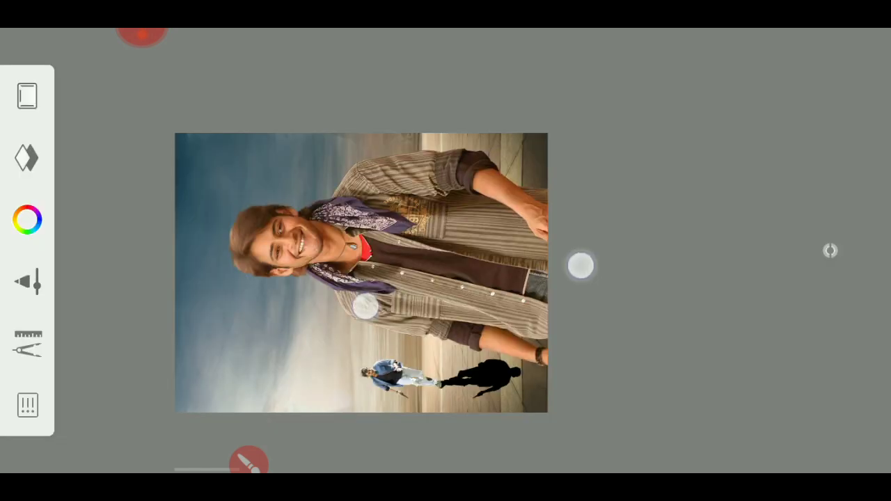
left_click_drag(580, 265, 599, 194)
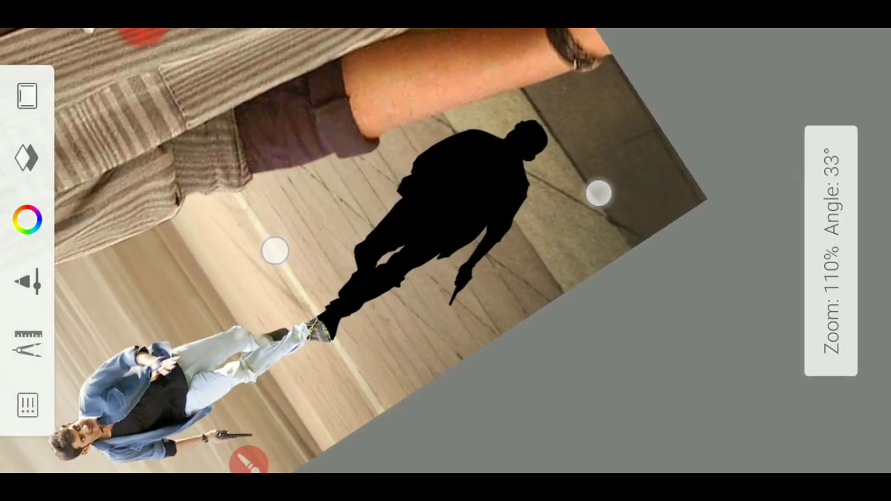
mouse_move(516, 153)
left_mouse_down()
mouse_move(483, 92)
mouse_move(596, 199)
mouse_move(408, 145)
mouse_move(525, 288)
mouse_move(507, 264)
mouse_move(398, 288)
mouse_move(368, 264)
left_mouse_up()
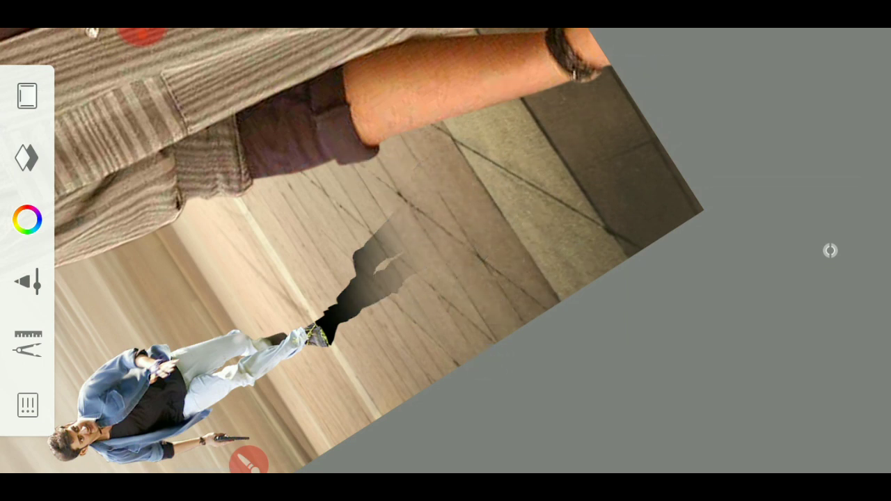
left_click_drag(813, 234, 636, 175)
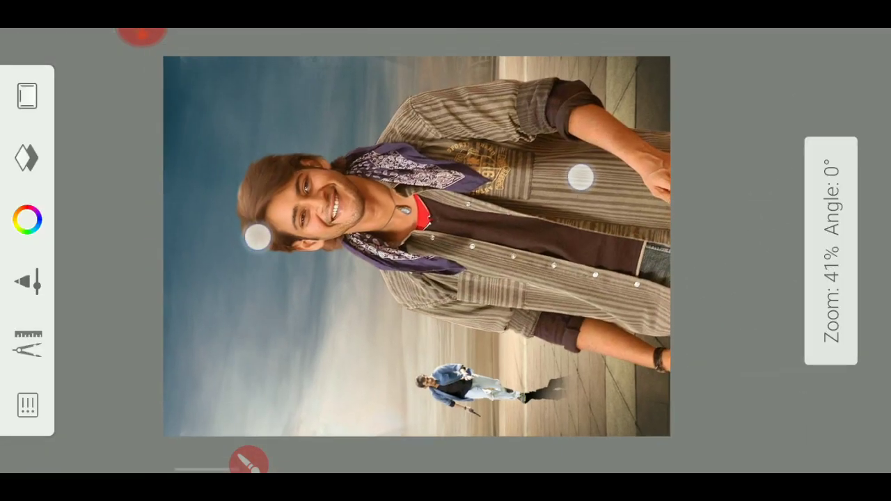
Lower the shadow layer's opacity to about 60%
left_click(828, 254)
left_click(828, 357)
left_click_drag(828, 357, 828, 327)
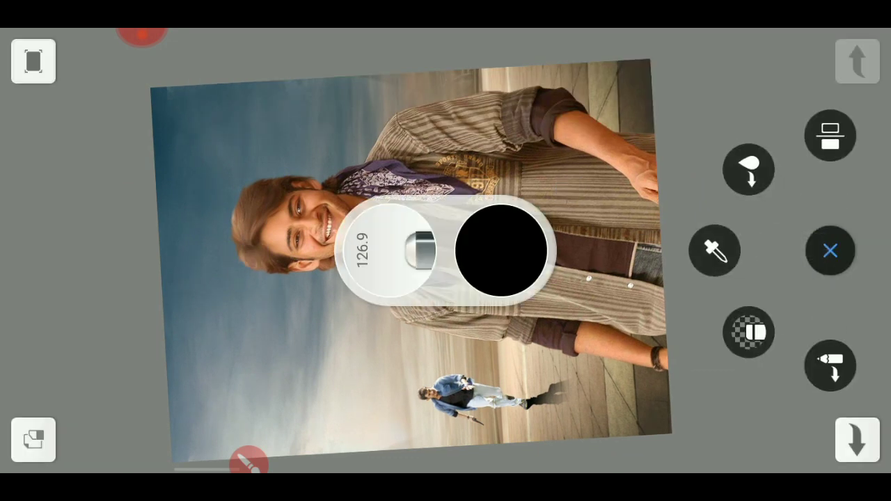
mouse_move(529, 139)
left_mouse_down()
mouse_move(580, 88)
mouse_move(583, 153)
left_mouse_up()
left_click(829, 250)
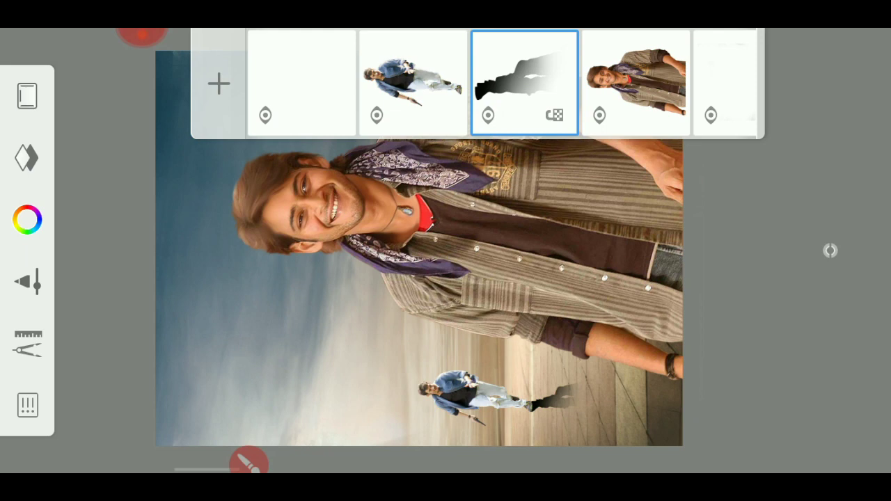
left_click(524, 82)
left_click_drag(390, 89, 504, 182)
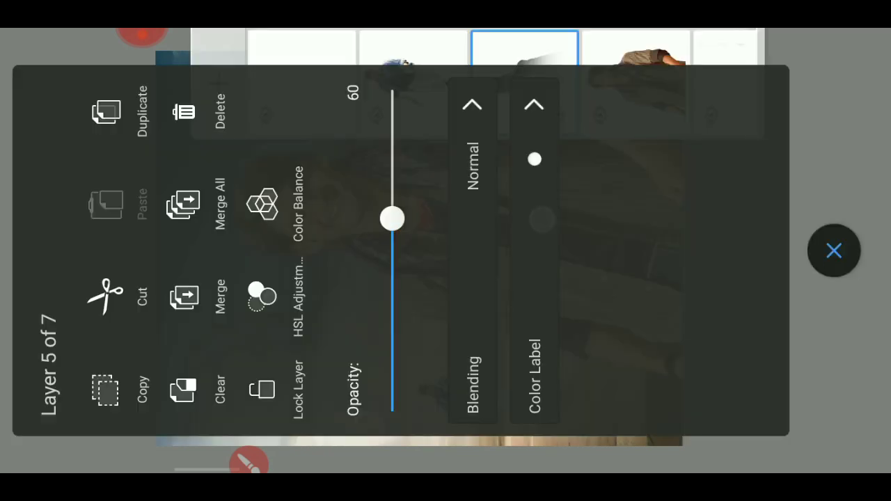
left_click(830, 251)
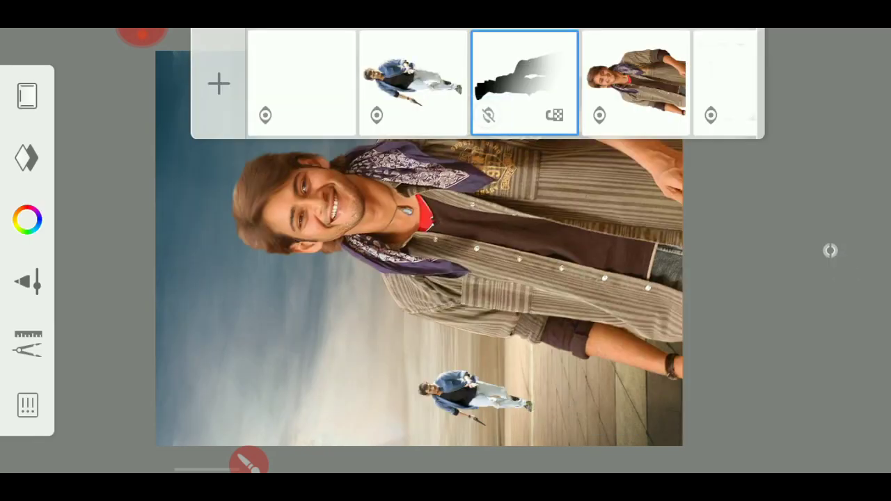
Hide and reshow the shadow layer to compare before and after
left_click(523, 79)
left_click(834, 250)
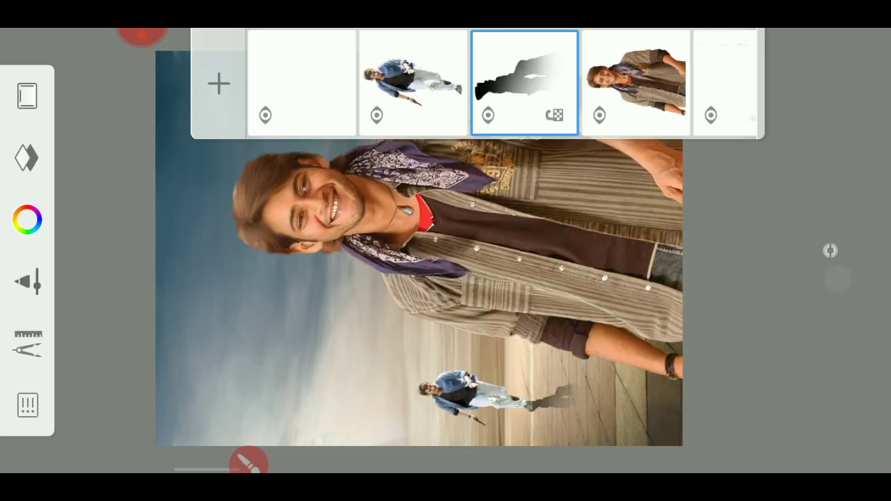
left_click(412, 82)
Sample a brush colour from the walking man with the Color Picker
left_click(713, 303)
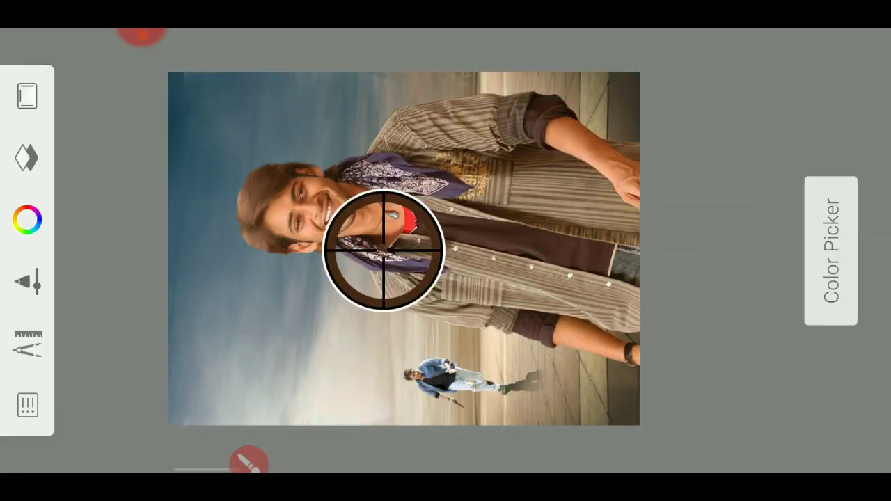
left_click(830, 250)
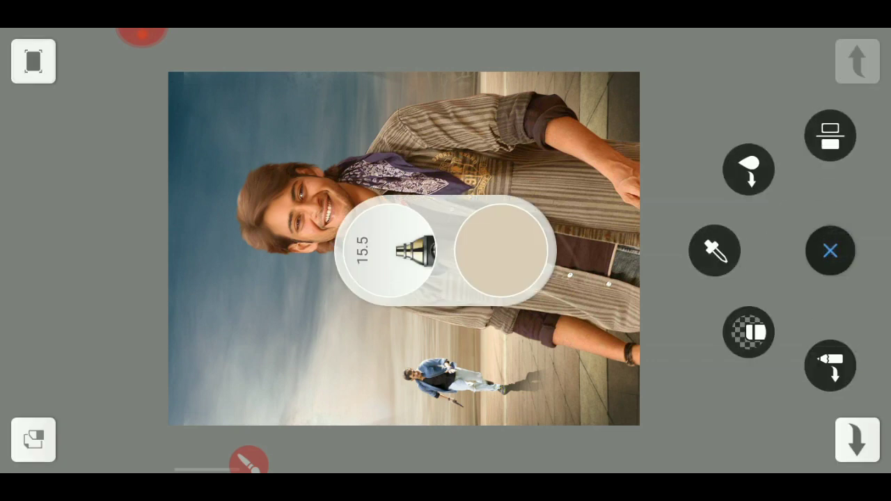
left_click(714, 251)
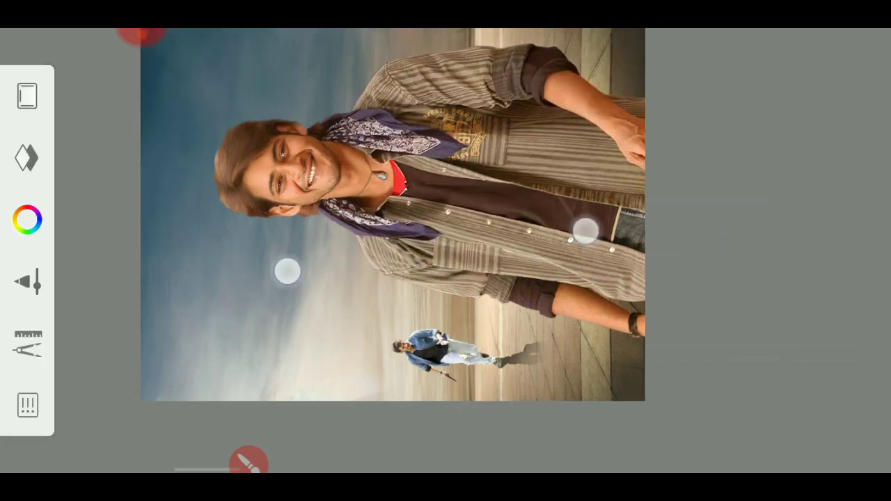
mouse_move(585, 229)
left_mouse_down()
mouse_move(650, 82)
mouse_move(840, 239)
left_mouse_up()
left_click(830, 251)
left_click(714, 248)
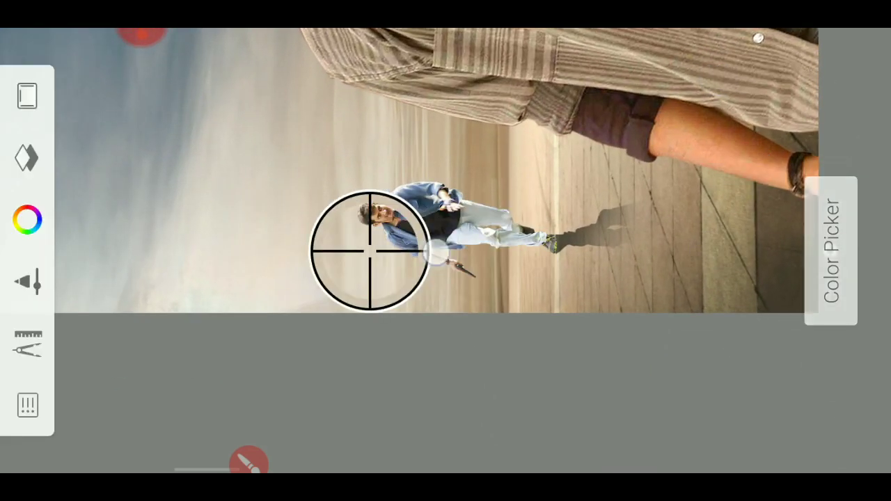
left_click_drag(438, 253, 459, 262)
Make the smiling man's layer active and frame him on the canvas
left_click(27, 157)
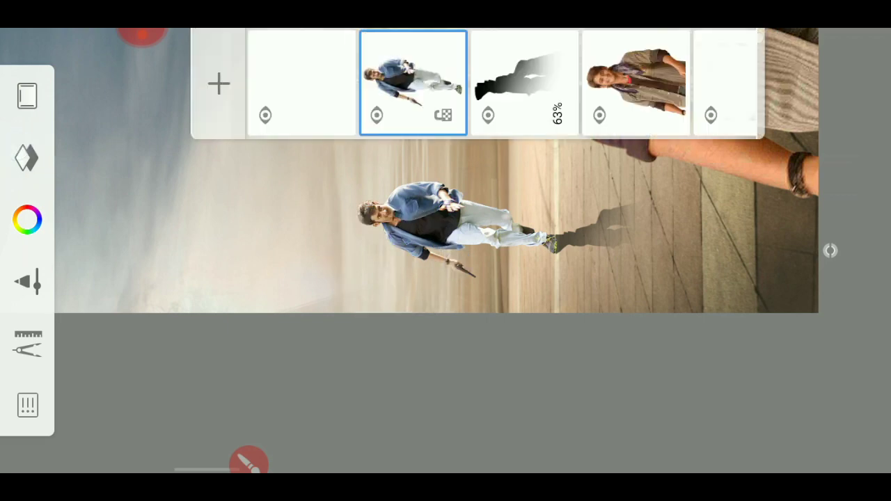
left_click(301, 82)
left_click(654, 80)
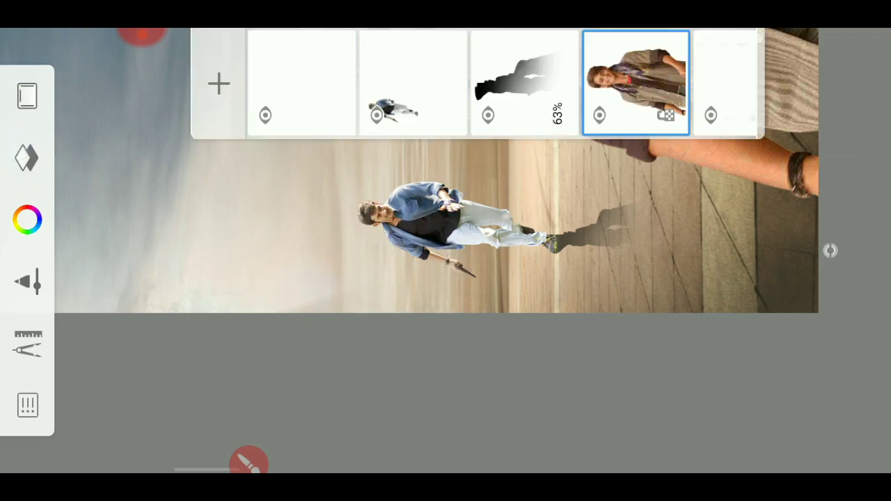
left_click(730, 353)
left_click_drag(662, 149, 562, 312)
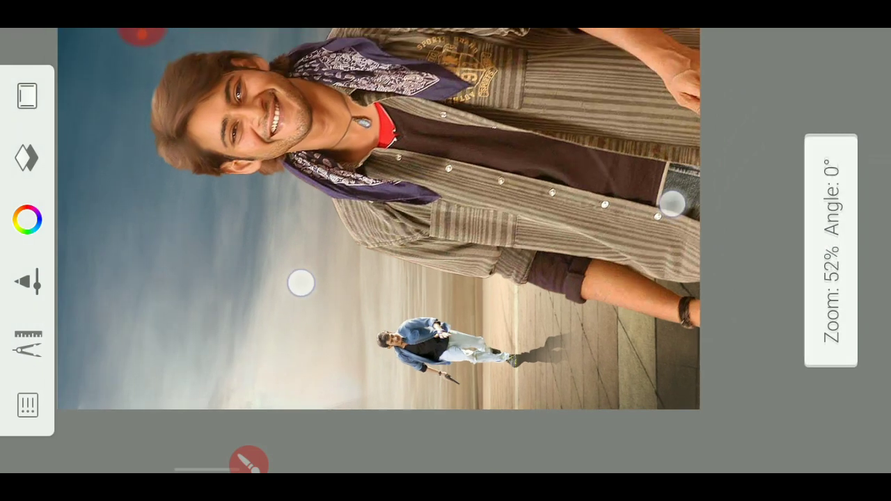
mouse_move(672, 202)
left_mouse_down()
mouse_move(640, 243)
mouse_move(640, 278)
left_mouse_up()
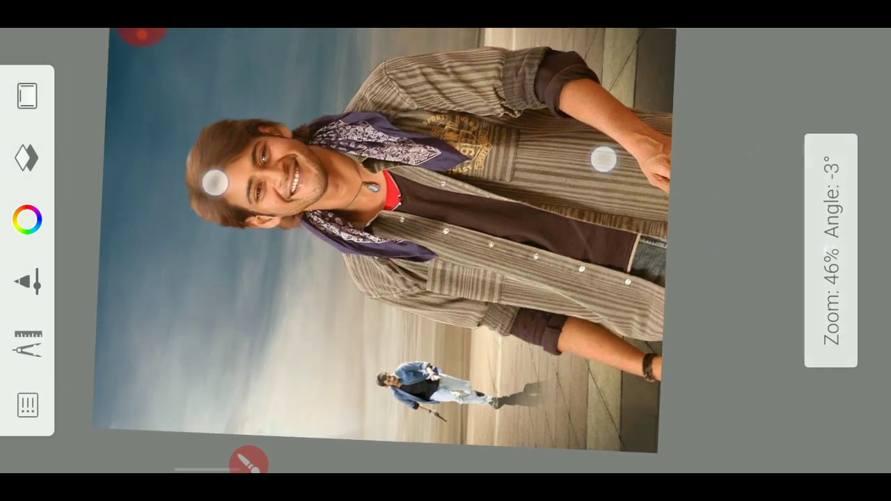
mouse_move(602, 159)
left_mouse_down()
mouse_move(582, 163)
mouse_move(626, 100)
left_mouse_up()
Magic-wand select the sky-and-plaza background and invert it to select the smiling man
left_click(26, 157)
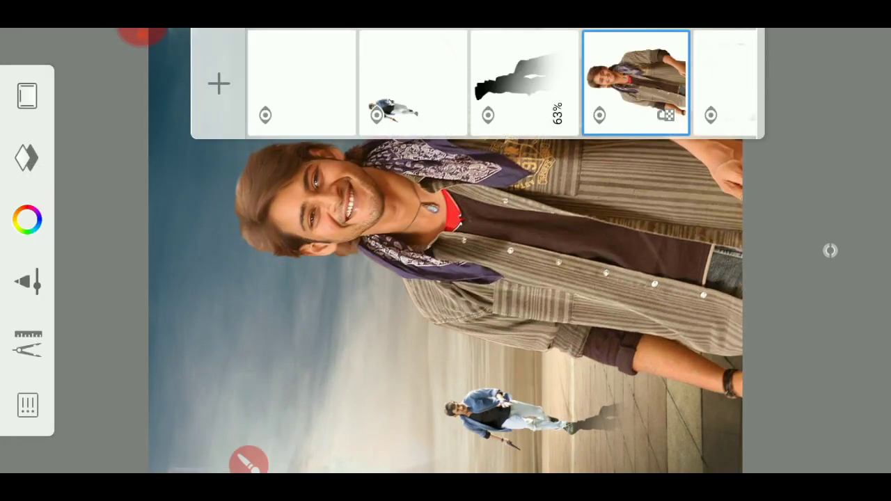
left_click(27, 95)
left_click(89, 341)
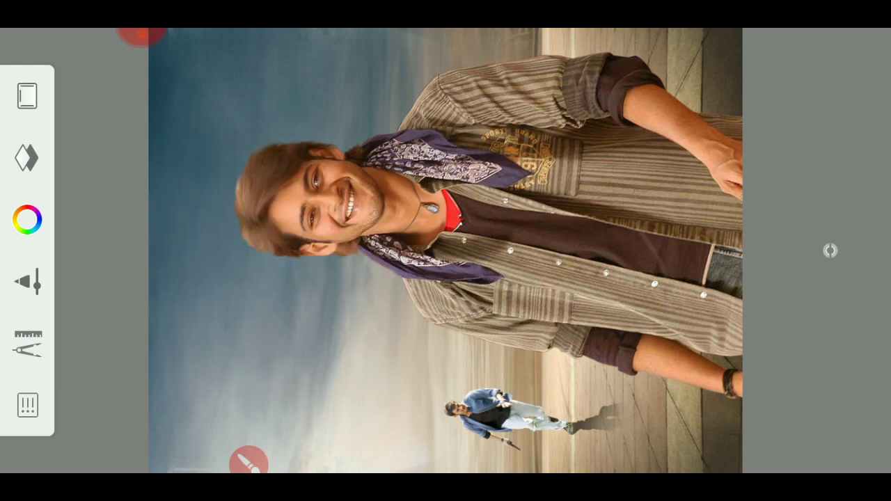
left_click(110, 348)
left_click(313, 348)
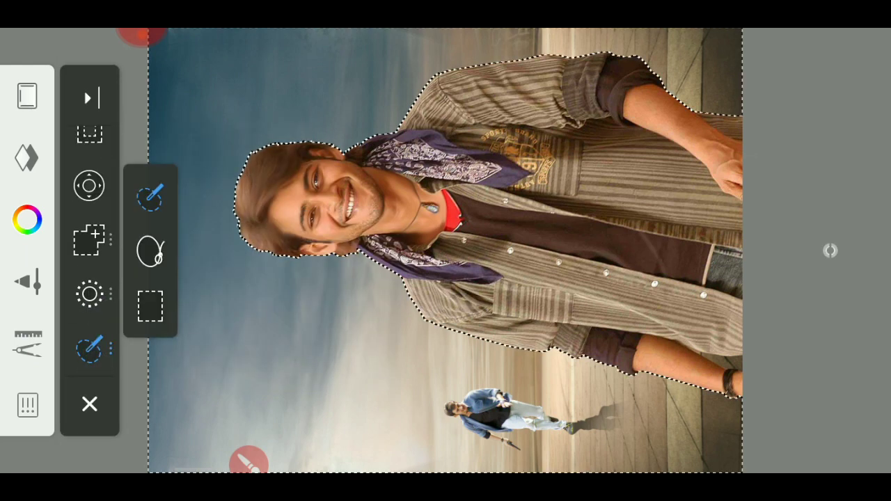
left_click_drag(110, 242, 110, 311)
left_click(89, 201)
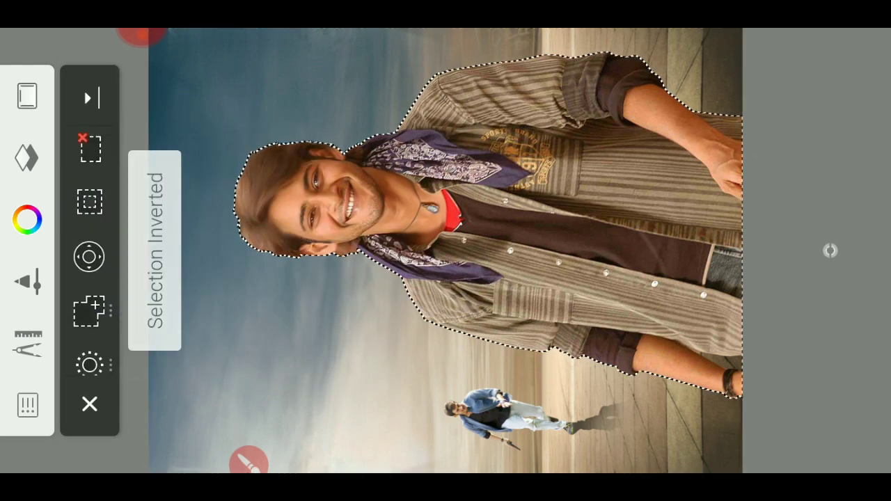
Move the empty layer directly above the smiling man's layer
left_click(27, 157)
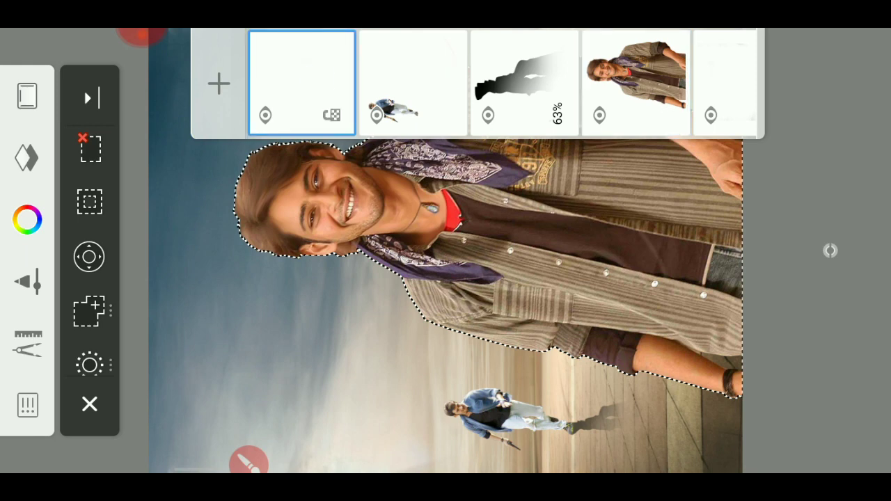
left_click_drag(302, 82, 524, 82)
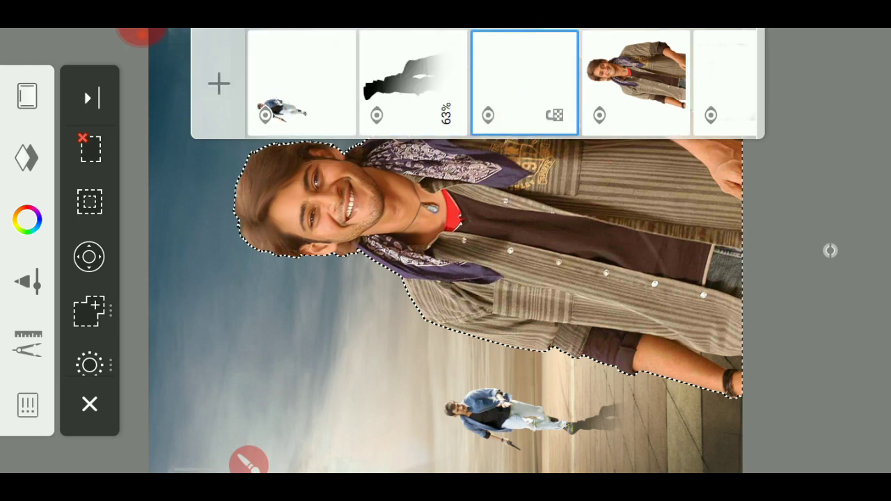
left_click(524, 82)
left_click(833, 250)
Set the brush colour to a pale pinkish-beige, RGB 214/195/194
left_click(27, 220)
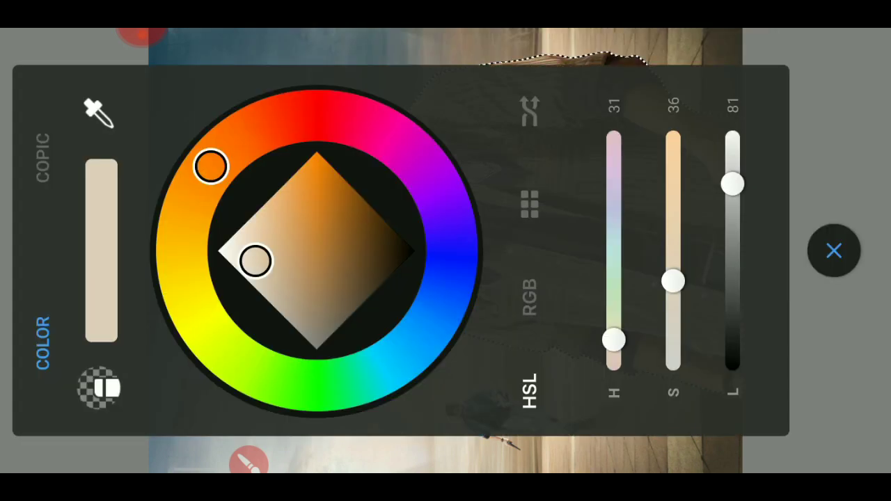
left_click(529, 204)
left_click(529, 297)
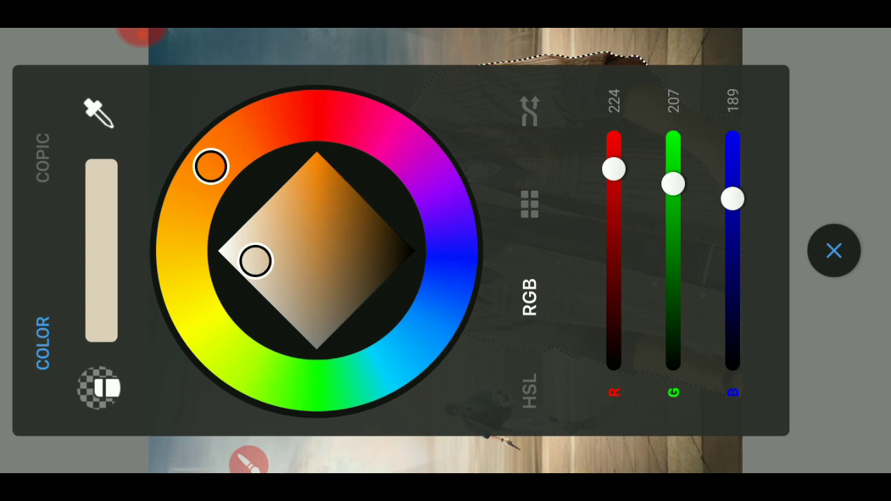
left_click_drag(613, 169, 613, 178)
mouse_move(672, 184)
left_mouse_down()
mouse_move(678, 193)
mouse_move(672, 189)
left_mouse_up()
mouse_move(733, 199)
left_mouse_down()
mouse_move(735, 174)
mouse_move(735, 183)
left_mouse_up()
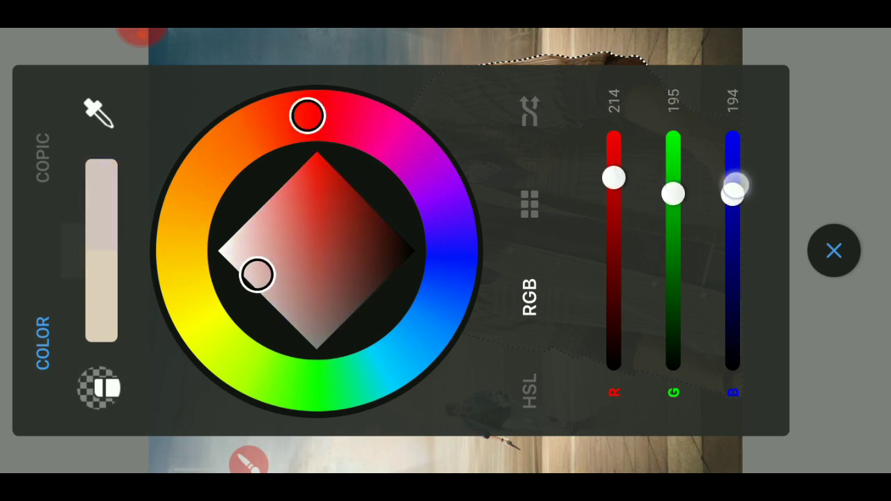
left_click(833, 250)
scroll(475, 235, "up", 3)
scroll(475, 235, "up", 3)
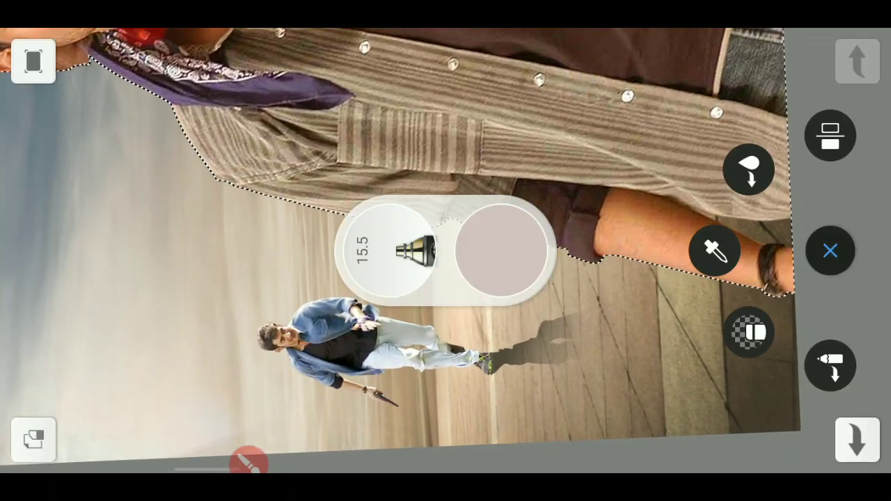
mouse_move(448, 248)
left_mouse_down()
mouse_move(399, 220)
mouse_move(549, 269)
left_mouse_up()
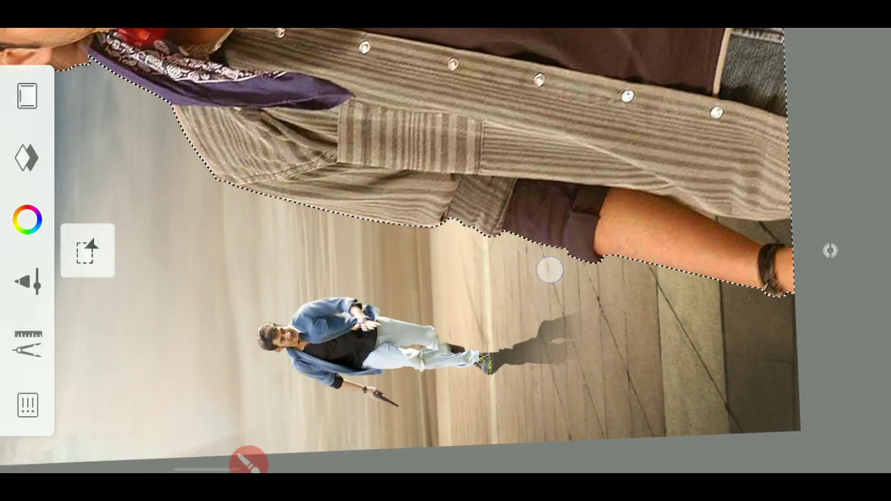
scroll(470, 181, "down", 2)
mouse_move(612, 162)
left_mouse_down()
mouse_move(484, 346)
mouse_move(265, 368)
mouse_move(199, 294)
mouse_move(35, 269)
left_mouse_up()
Choose the Soft Airbrush and check its Color Dodge settings
left_click(35, 269)
left_click_drag(613, 118, 466, 114)
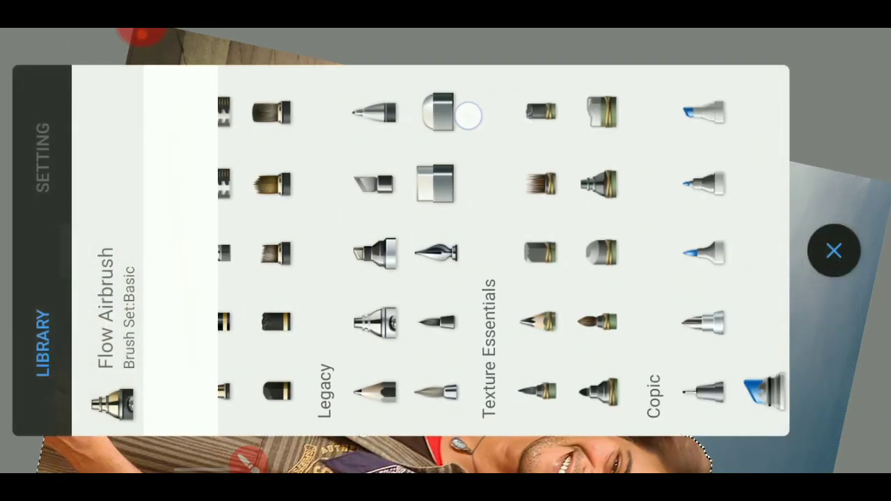
left_click_drag(566, 133, 278, 139)
left_click(427, 183)
left_click(46, 154)
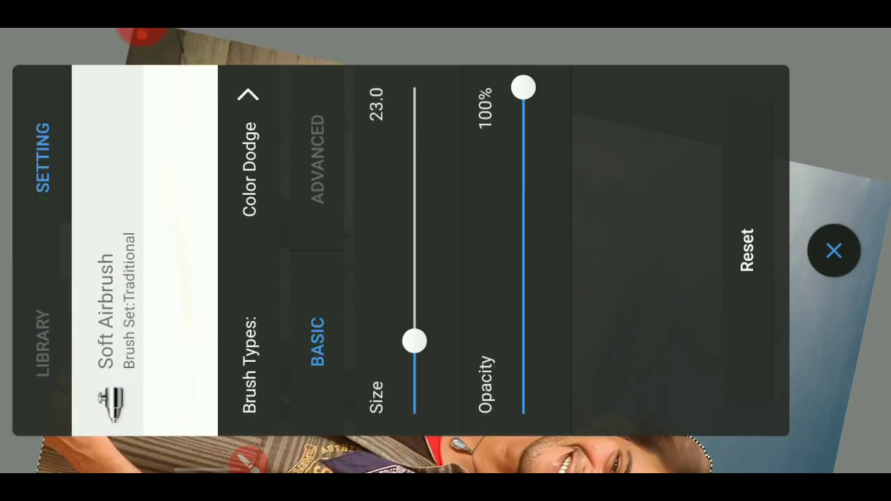
left_click(849, 260)
At brush size 29.9, paint soft light along the arm and sleeve edges
left_click_drag(263, 231, 412, 224)
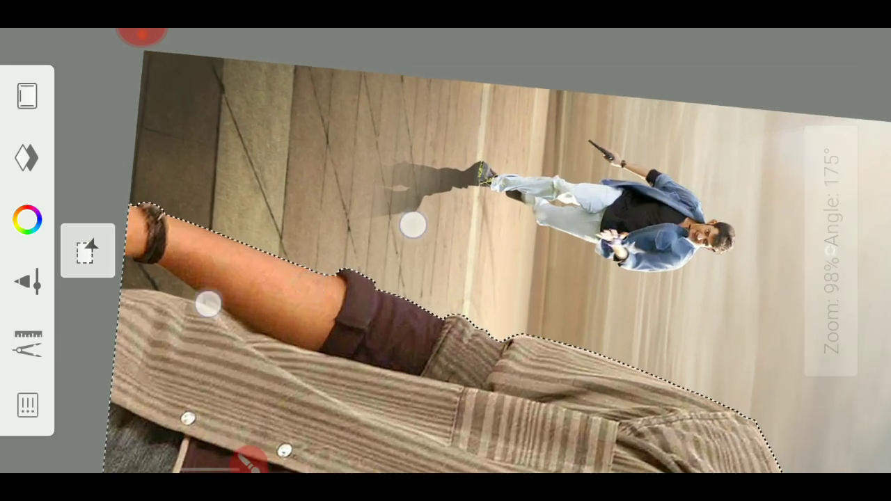
left_click_drag(378, 248, 409, 149)
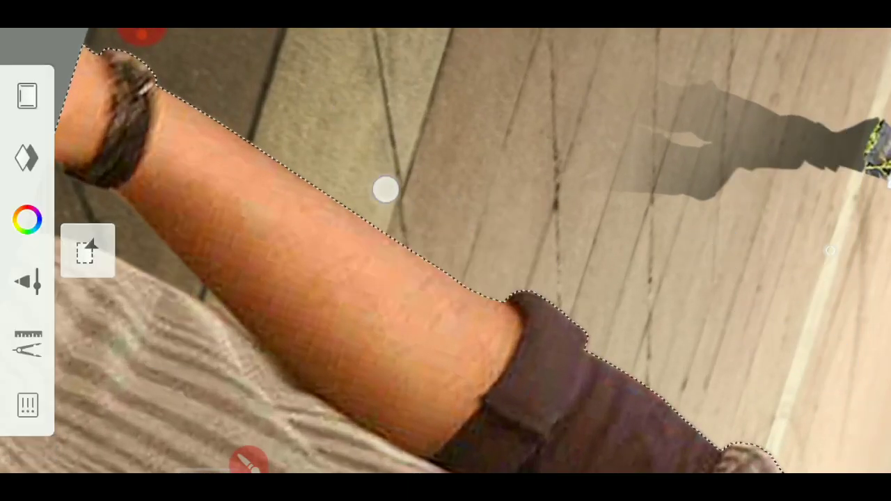
left_click_drag(320, 174, 388, 218)
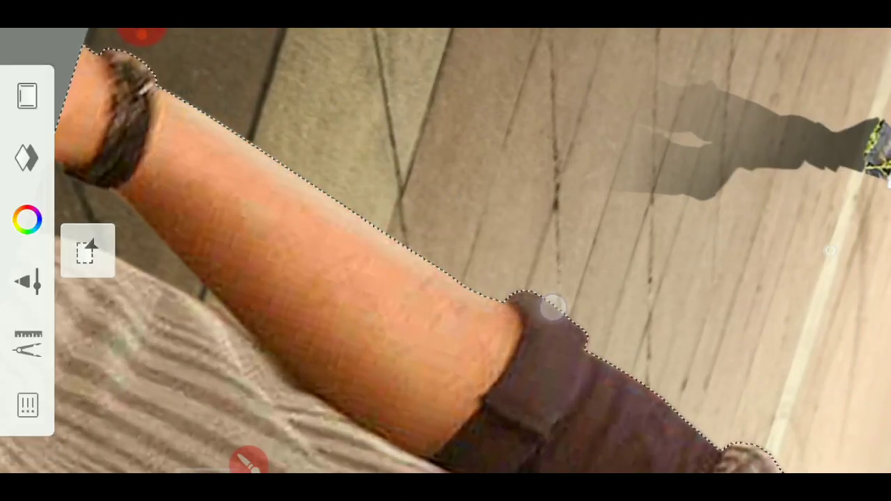
left_click_drag(553, 304, 397, 164)
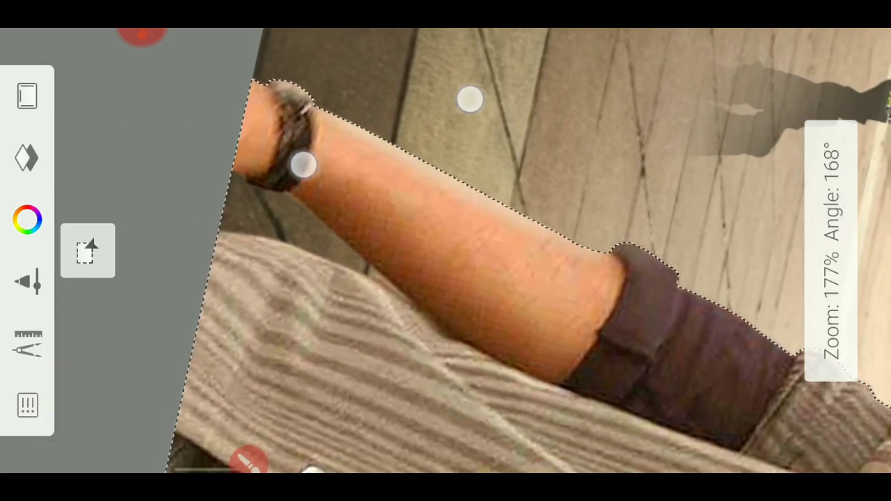
left_click_drag(469, 98, 463, 169)
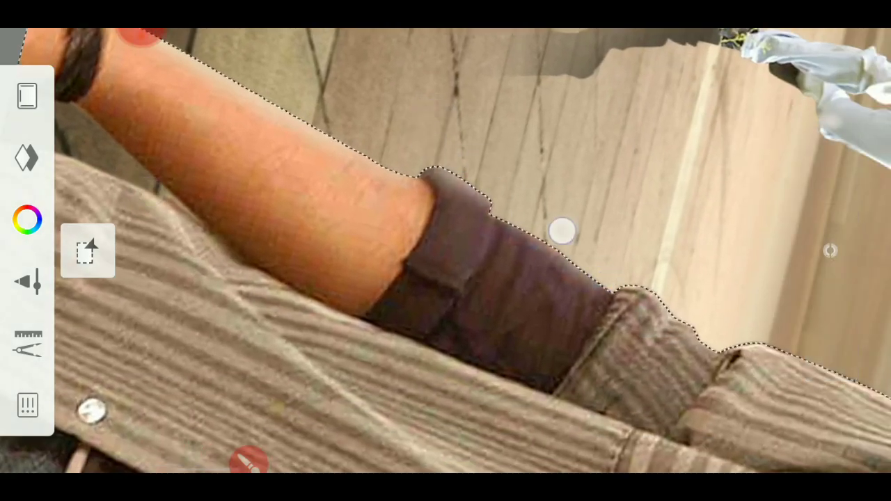
left_click_drag(614, 281, 429, 123)
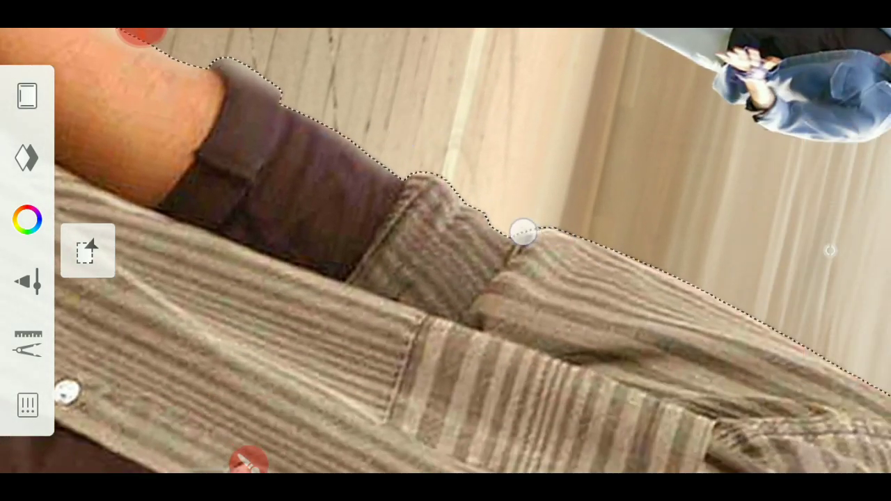
left_click_drag(548, 228, 327, 146)
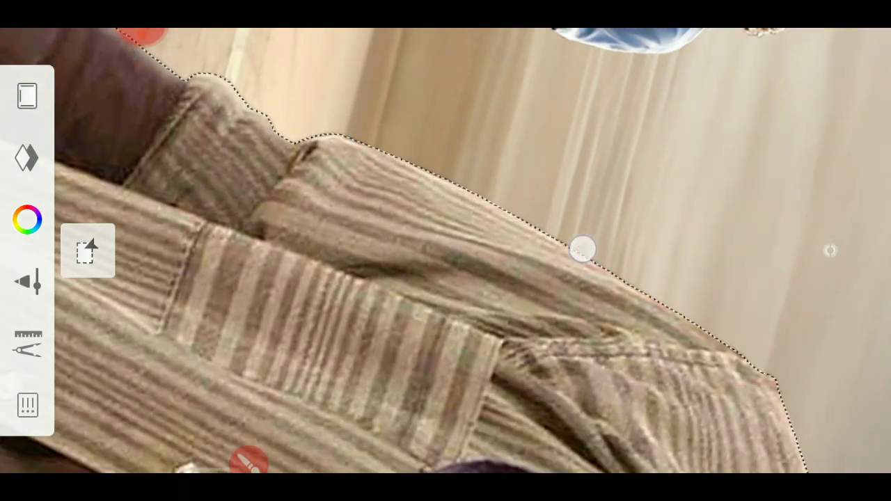
left_click_drag(653, 300, 657, 304)
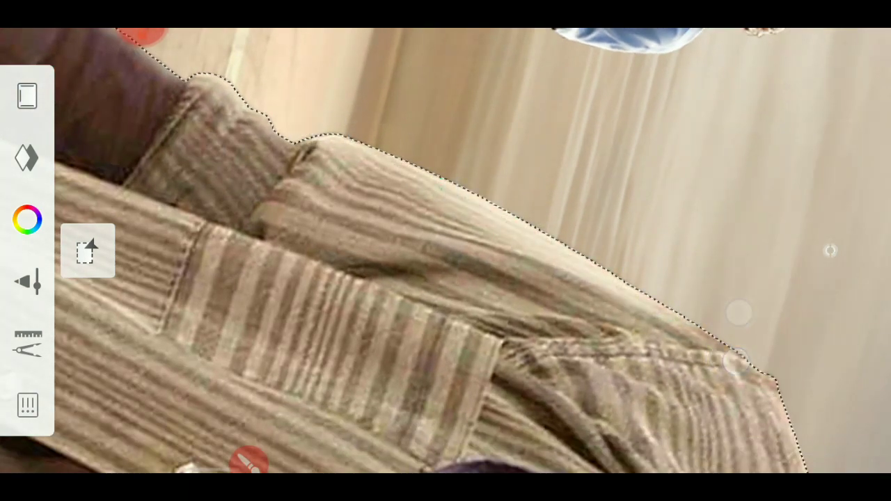
Set the brush size to about 28.3 and frame the scarf, ear and face
mouse_move(740, 313)
left_mouse_down()
mouse_move(644, 274)
mouse_move(614, 240)
left_mouse_up()
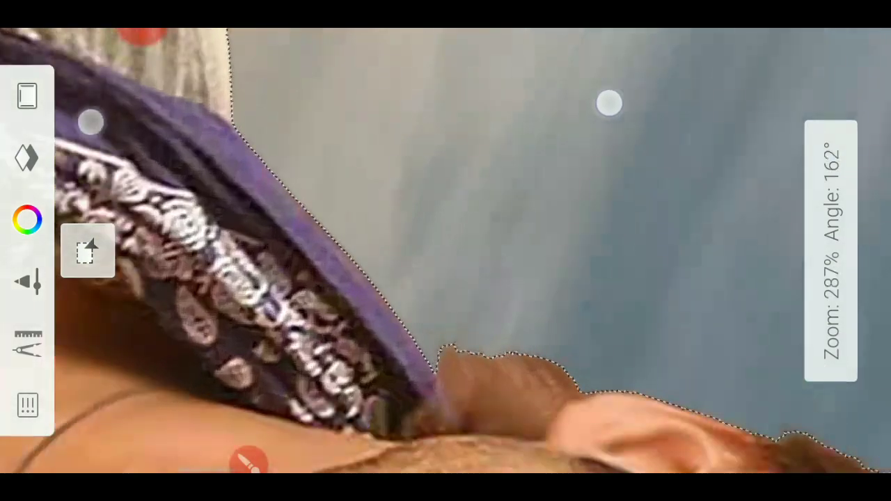
left_click_drag(609, 102, 262, 100)
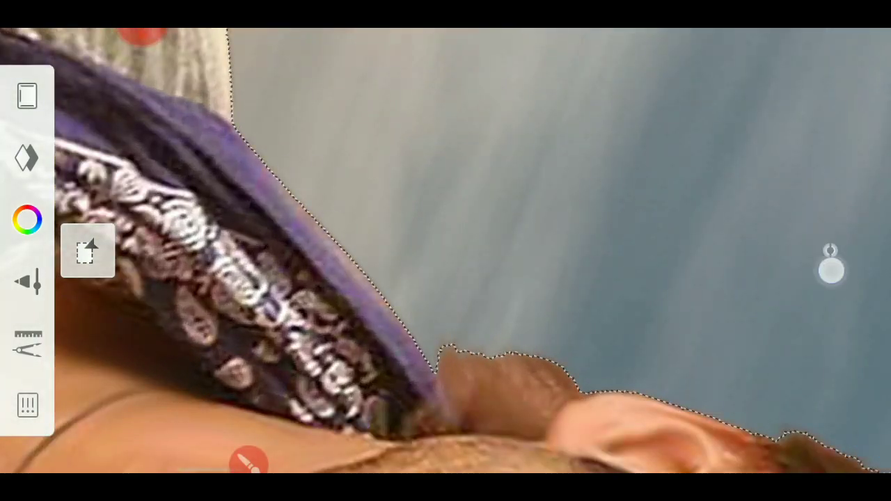
left_click_drag(831, 270, 391, 146)
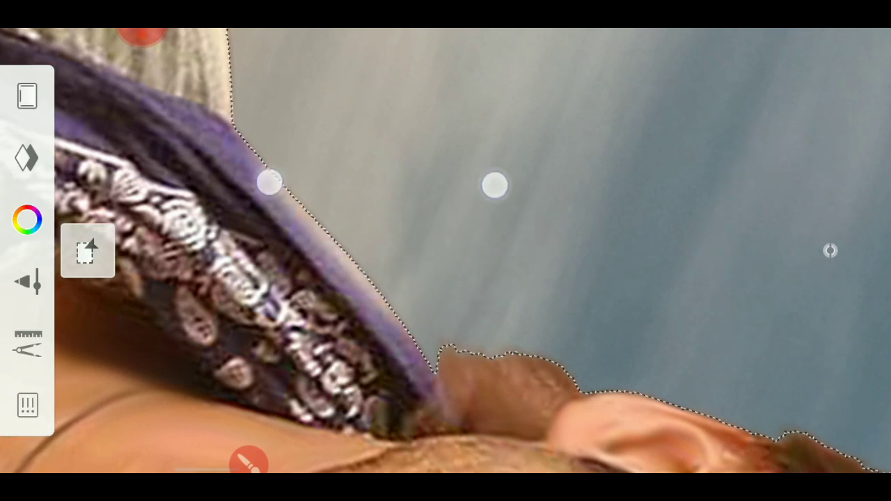
left_click_drag(269, 182, 376, 276)
left_click_drag(564, 291, 468, 234)
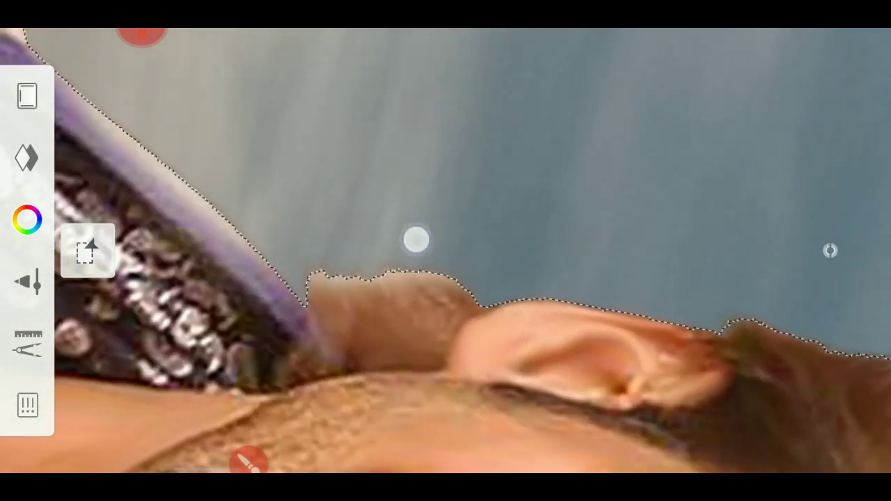
mouse_move(417, 240)
left_mouse_down()
mouse_move(682, 249)
mouse_move(521, 141)
mouse_move(626, 230)
left_mouse_up()
Zoom out to the whole figure and add a new blank layer
left_click_drag(831, 234, 829, 250)
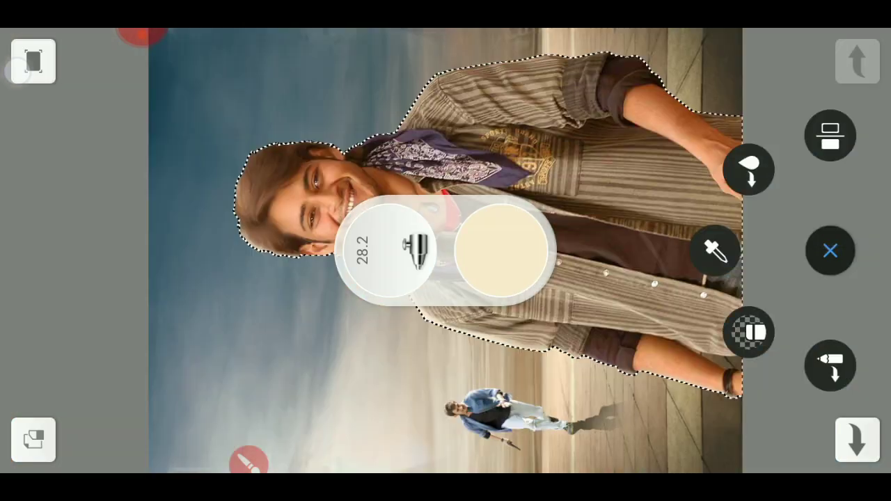
left_click(830, 250)
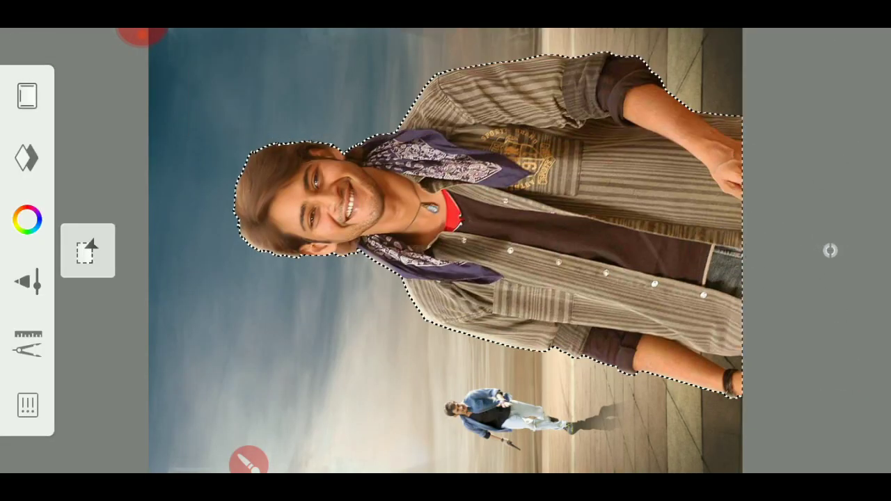
left_click_drag(239, 193, 216, 233)
left_click(212, 79)
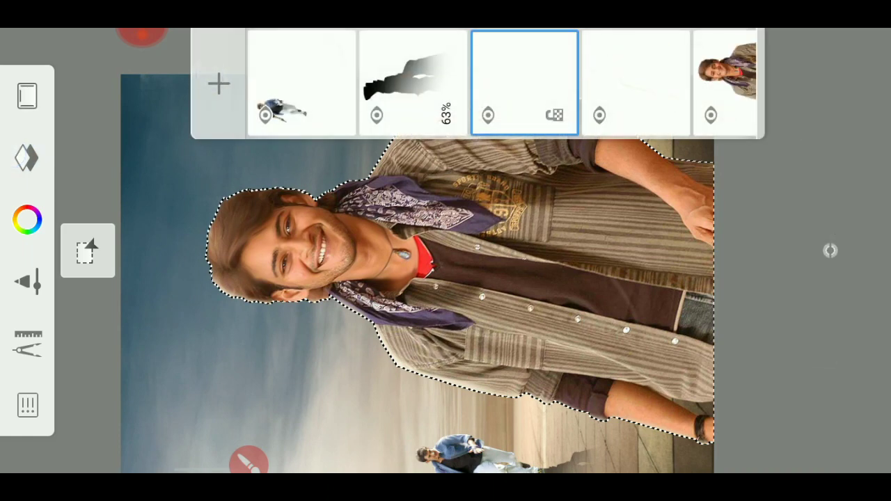
Sample a light colour from the image for the rim light
left_click(831, 251)
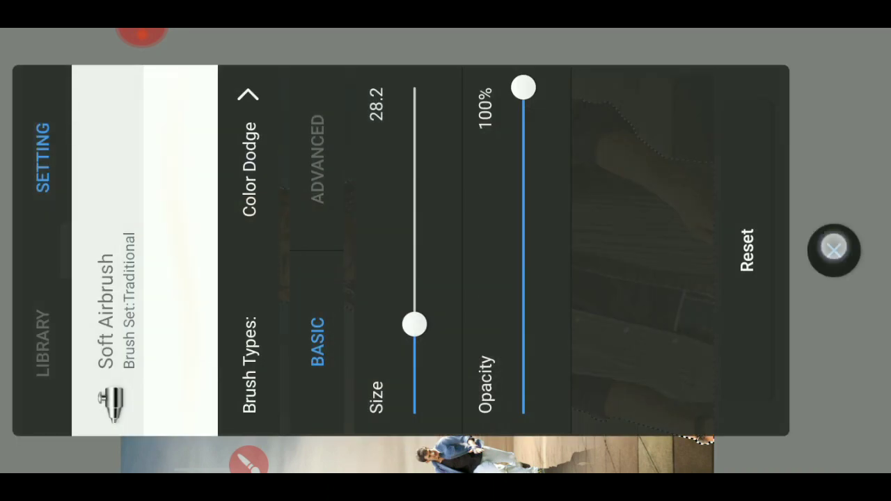
left_click(833, 248)
left_click(95, 109)
mouse_move(432, 250)
left_mouse_down()
mouse_move(418, 146)
mouse_move(453, 119)
mouse_move(530, 91)
left_mouse_up()
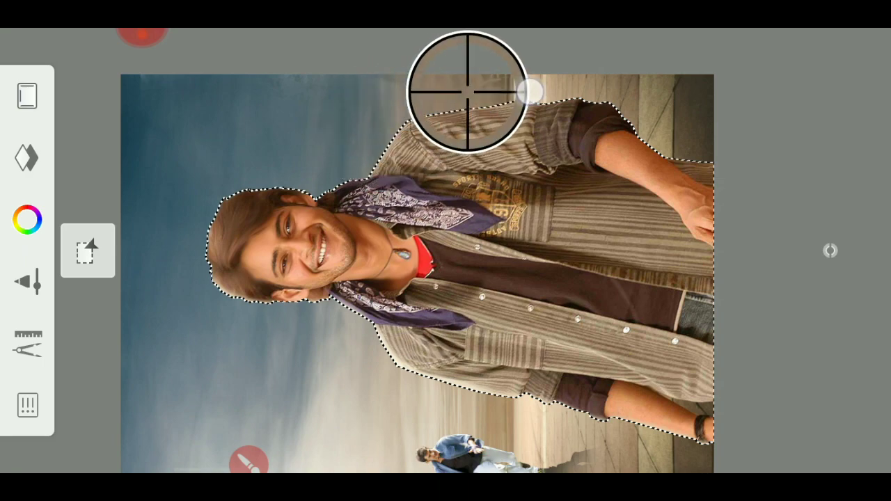
Trace pale rim light along the shoulder, sleeve and forearm up to the face
left_click_drag(714, 167, 699, 306)
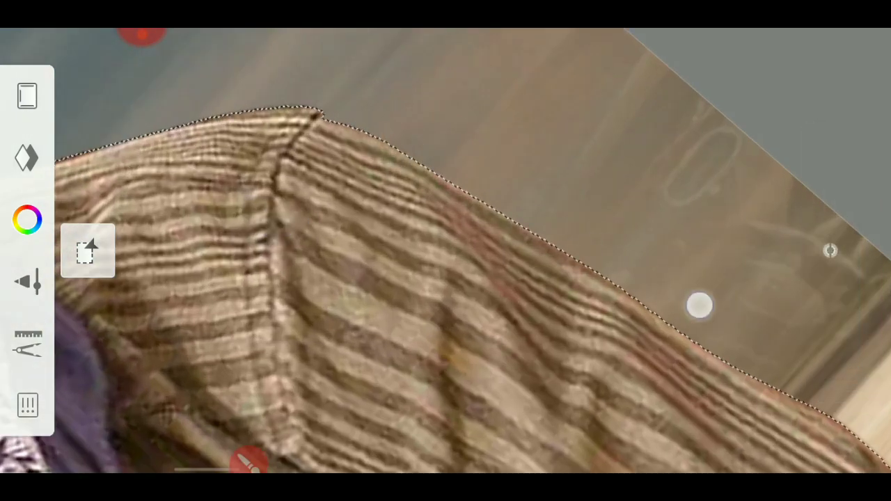
left_click_drag(729, 342, 481, 165)
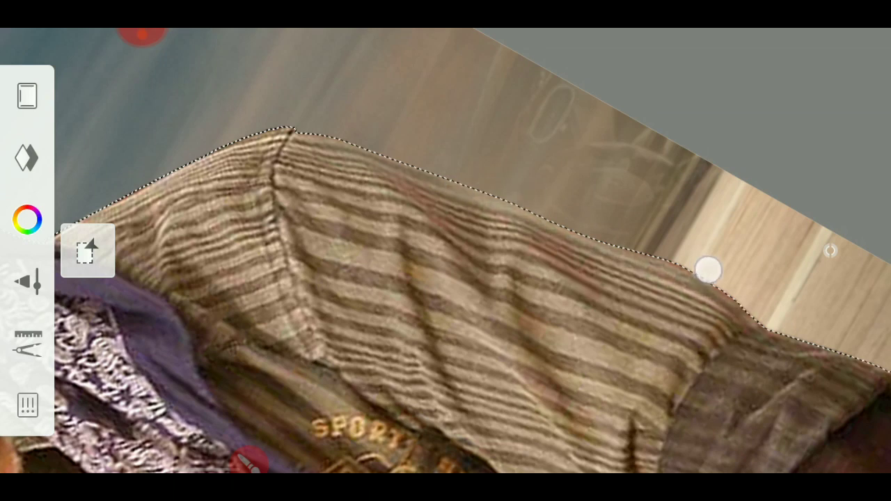
mouse_move(485, 83)
left_mouse_down()
mouse_move(374, 143)
mouse_move(378, 164)
left_mouse_up()
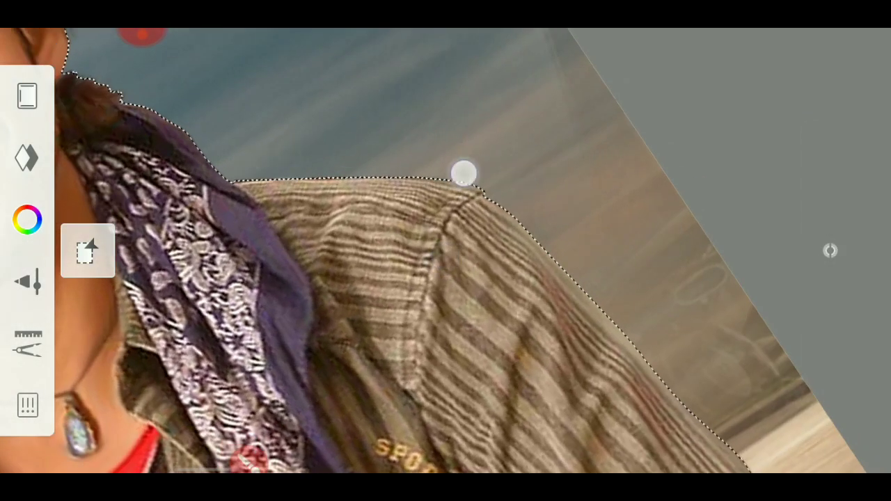
left_click_drag(550, 227, 432, 85)
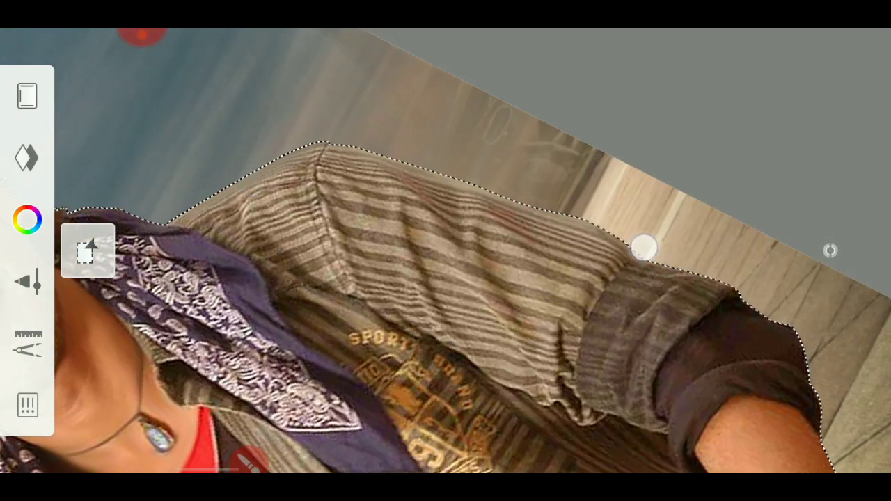
left_click_drag(642, 247, 555, 75)
left_click_drag(717, 278, 591, 203)
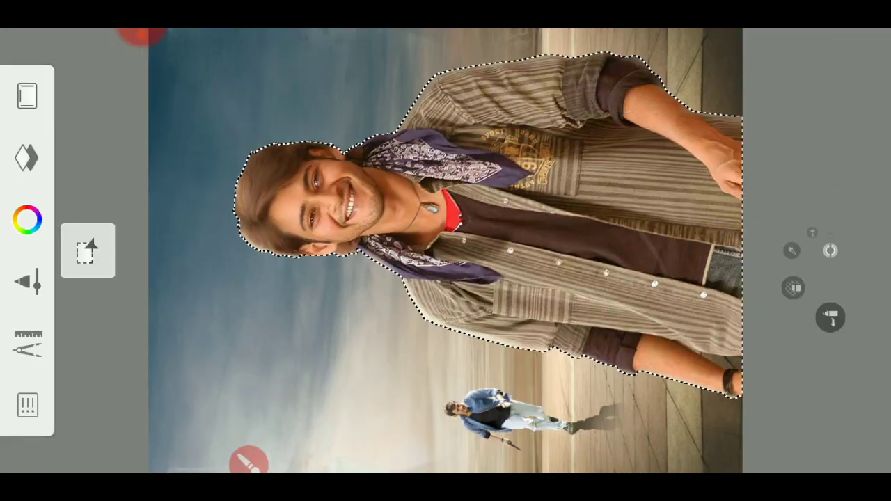
mouse_move(791, 285)
left_mouse_down()
mouse_move(207, 178)
mouse_move(549, 281)
left_mouse_up()
left_click_drag(165, 224, 648, 239)
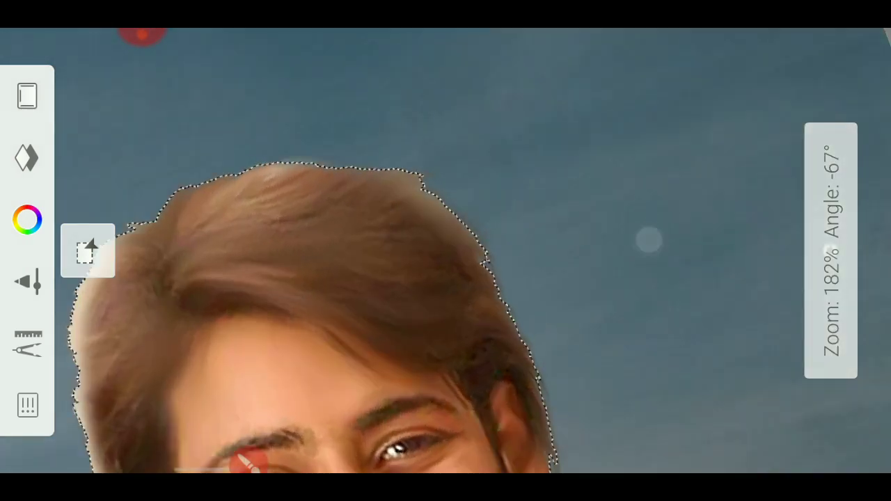
Fit the whole composite in view and show the layer thumbnails
left_click(830, 251)
left_click(830, 271)
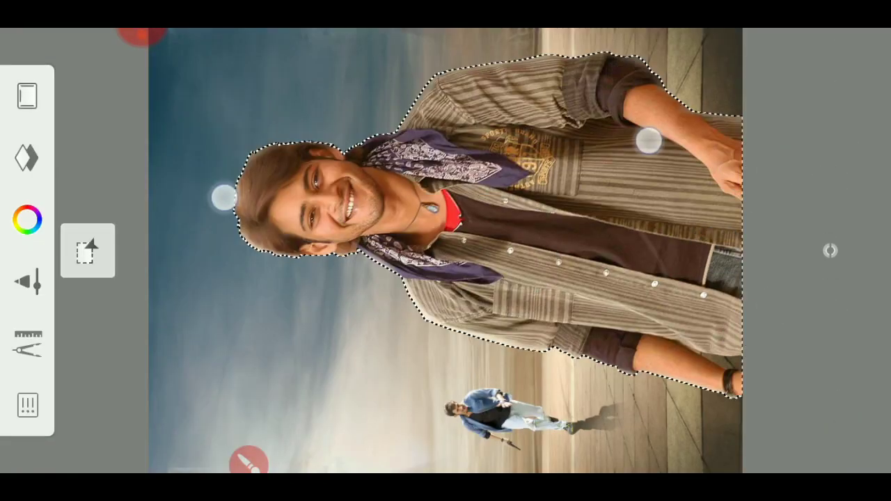
left_click_drag(648, 141, 601, 144)
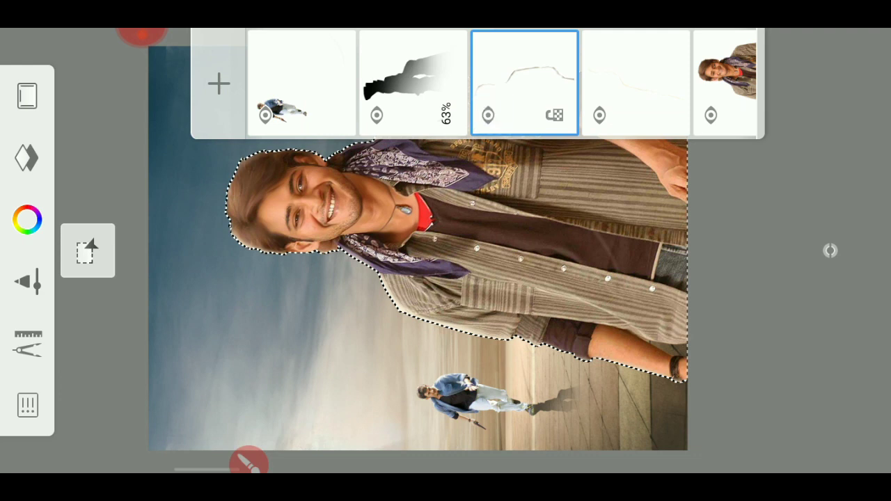
Clear the selection around the smiling man and bring up the layer thumbnails
left_click(88, 251)
left_click(88, 403)
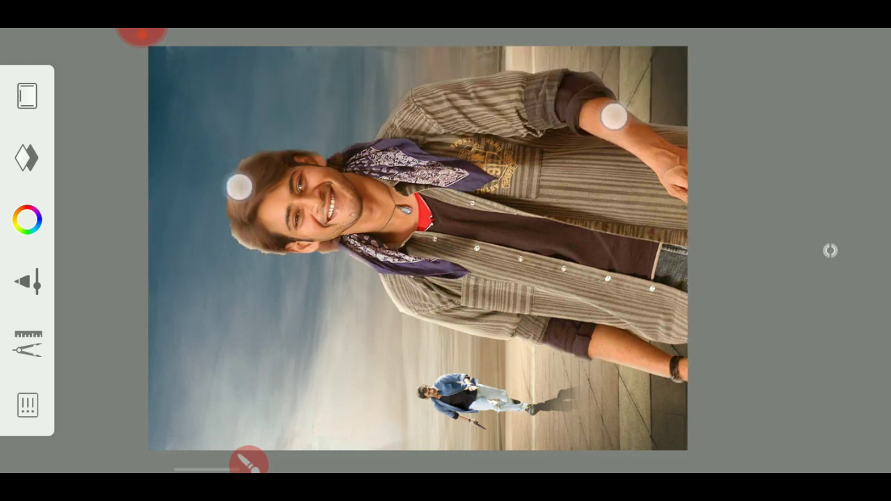
mouse_move(615, 115)
left_mouse_down()
mouse_move(574, 172)
mouse_move(561, 175)
left_mouse_up()
left_click(829, 250)
left_click(487, 113)
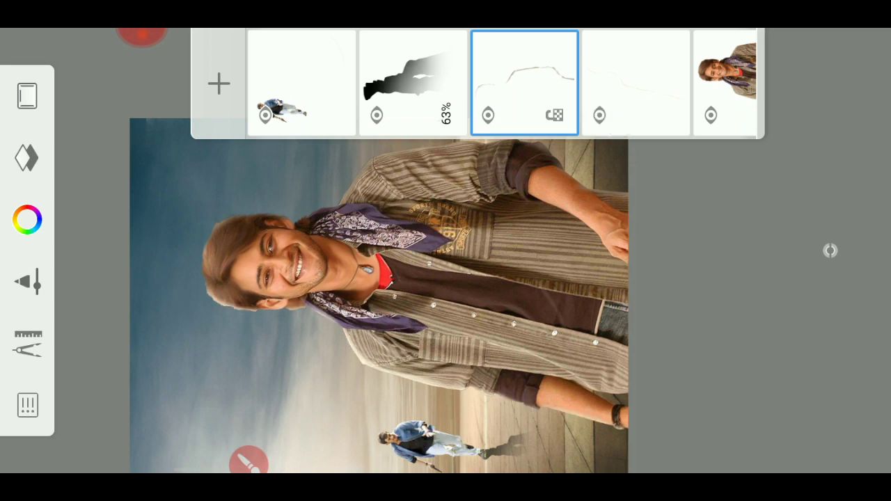
Sample a pale beige from the plaza floor with the Color Picker
left_click(27, 218)
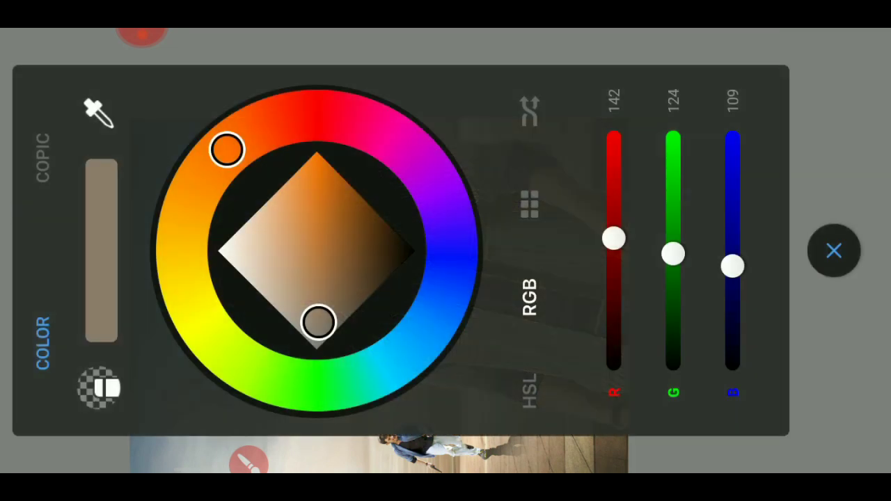
left_click(833, 250)
left_click(830, 250)
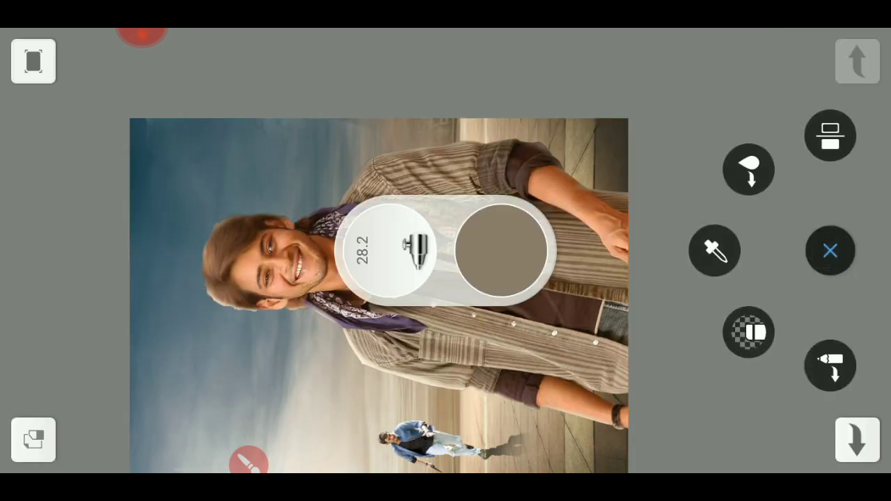
left_click(712, 250)
left_click(493, 433)
left_click_drag(336, 313, 215, 175)
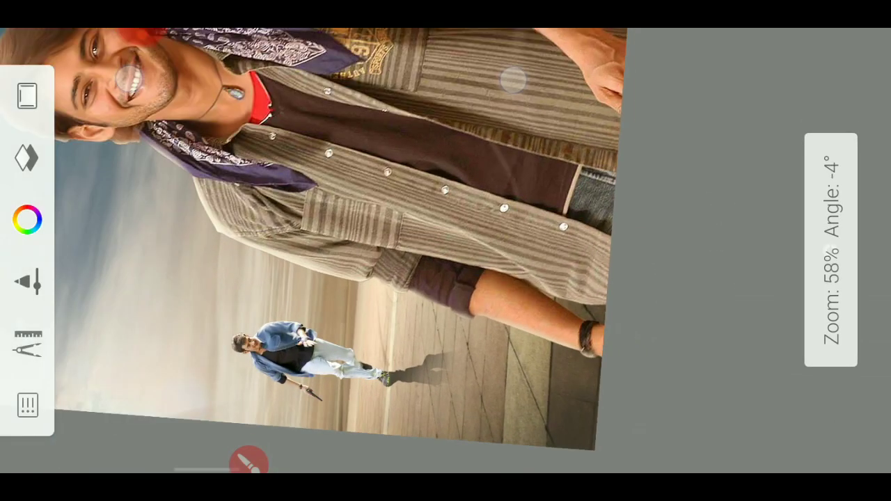
left_click_drag(290, 263, 225, 221)
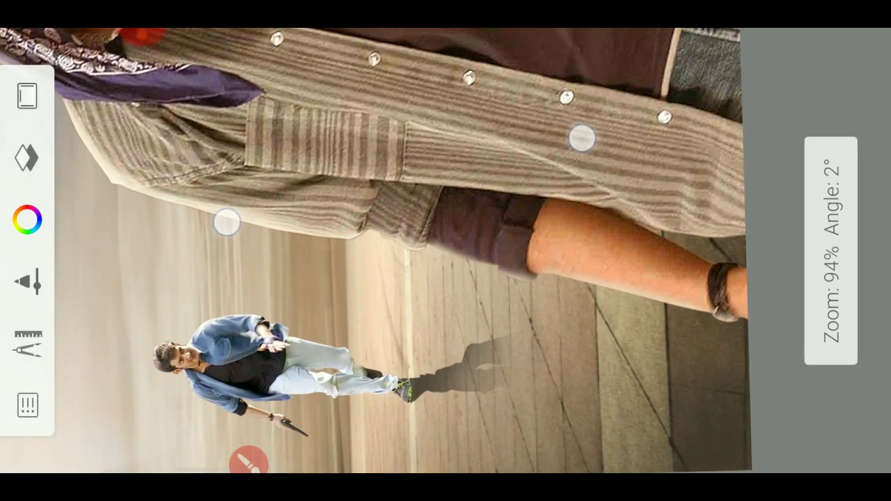
left_click(830, 250)
left_click(720, 252)
left_click_drag(449, 269, 474, 283)
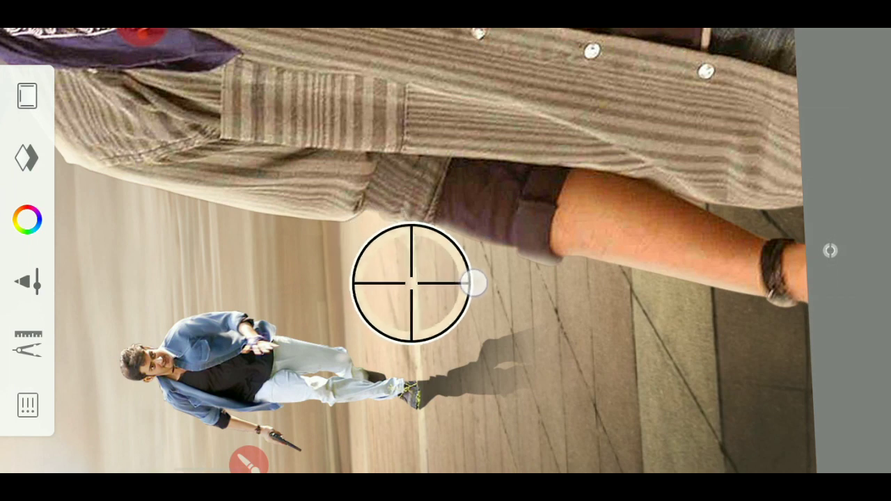
Work over the jacket pocket, leg and sleeve, rotating and zooming the view
left_click_drag(338, 172, 260, 368)
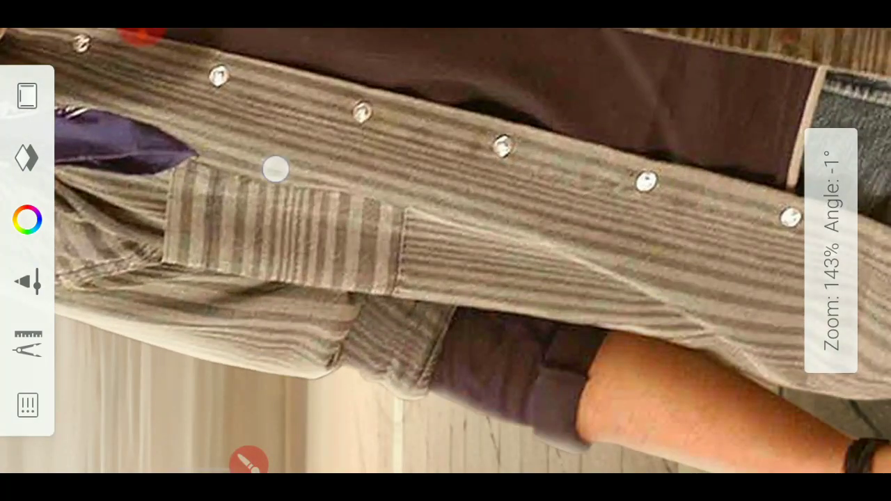
left_click_drag(696, 309, 652, 310)
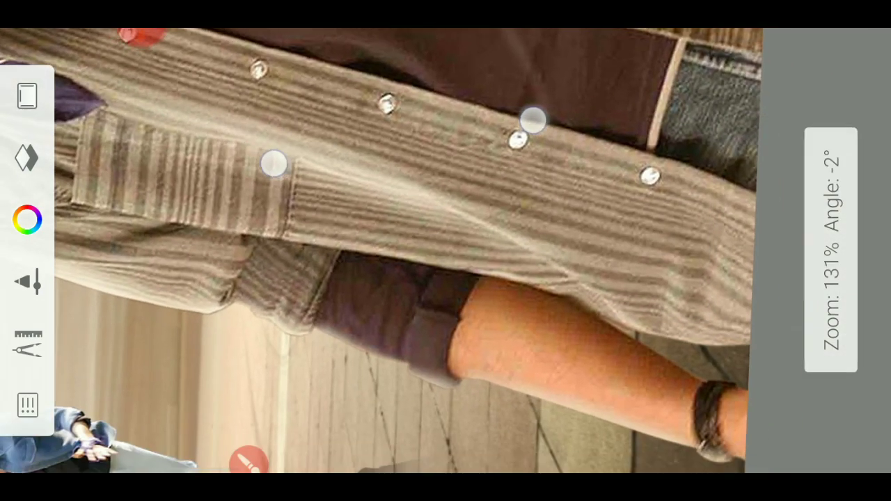
left_click_drag(214, 101, 299, 182)
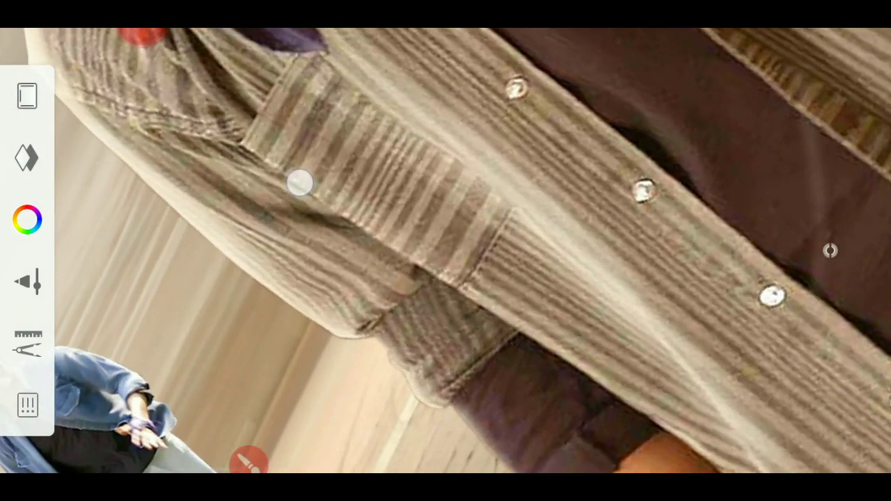
left_click_drag(644, 190, 616, 144)
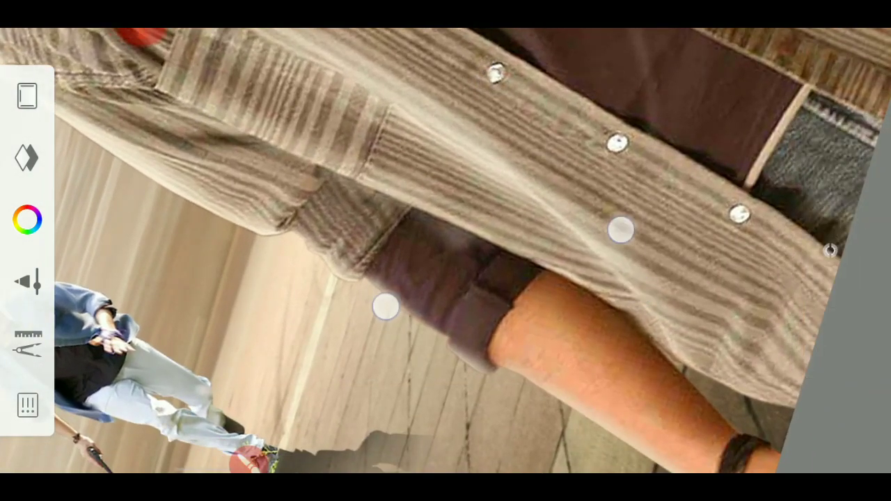
left_click_drag(620, 229, 511, 215)
mouse_move(696, 307)
left_mouse_down()
mouse_move(592, 175)
mouse_move(477, 99)
mouse_move(577, 255)
mouse_move(645, 213)
mouse_move(481, 185)
mouse_move(391, 132)
left_mouse_up()
mouse_move(632, 130)
left_mouse_down()
mouse_move(476, 122)
mouse_move(633, 143)
mouse_move(541, 239)
left_mouse_up()
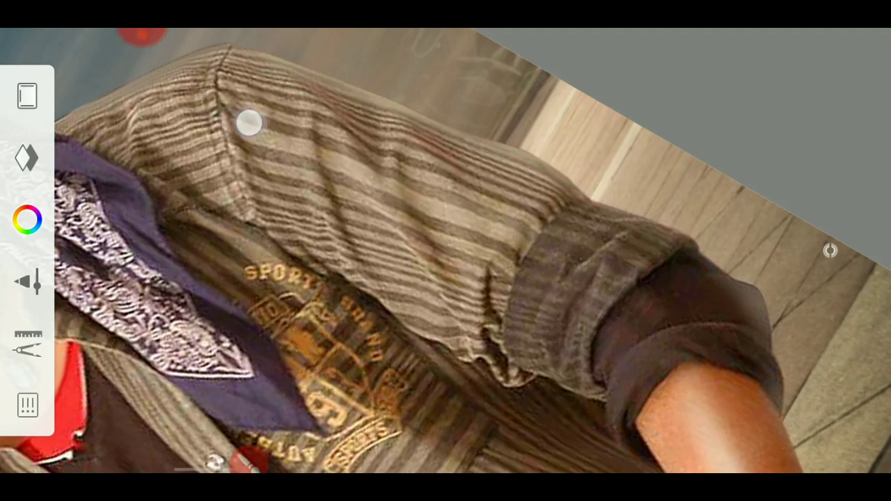
Edge the face, scarf, neck, ear and hair with pale rim light
mouse_move(538, 150)
left_mouse_down()
mouse_move(466, 139)
mouse_move(378, 191)
left_mouse_up()
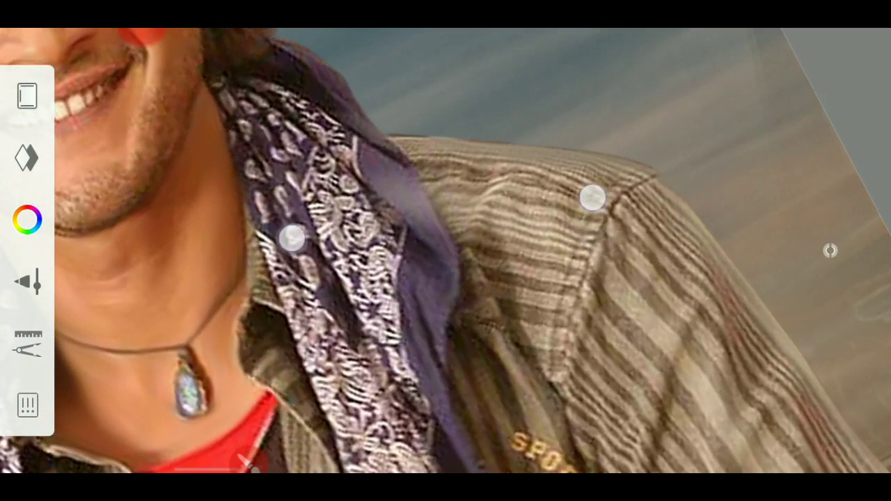
mouse_move(591, 195)
left_mouse_down()
mouse_move(476, 193)
mouse_move(449, 213)
mouse_move(320, 204)
left_mouse_up()
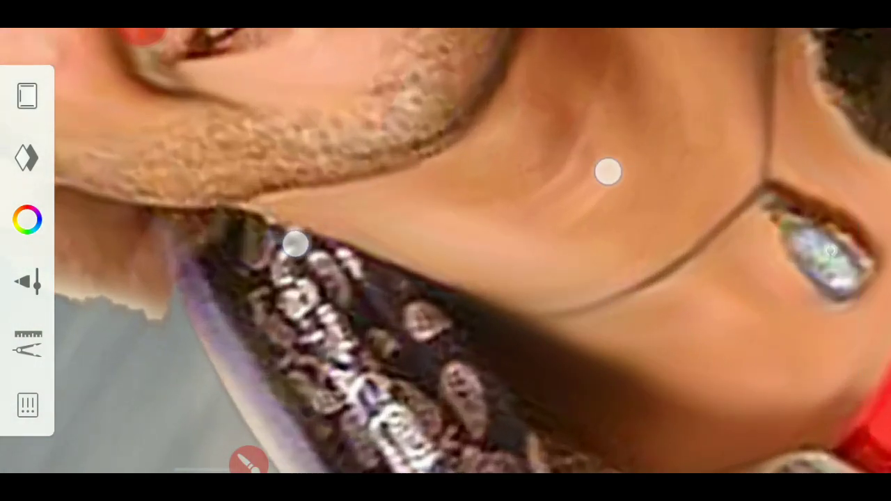
left_click_drag(294, 243, 458, 210)
mouse_move(535, 168)
left_mouse_down()
mouse_move(478, 167)
mouse_move(498, 130)
left_mouse_up()
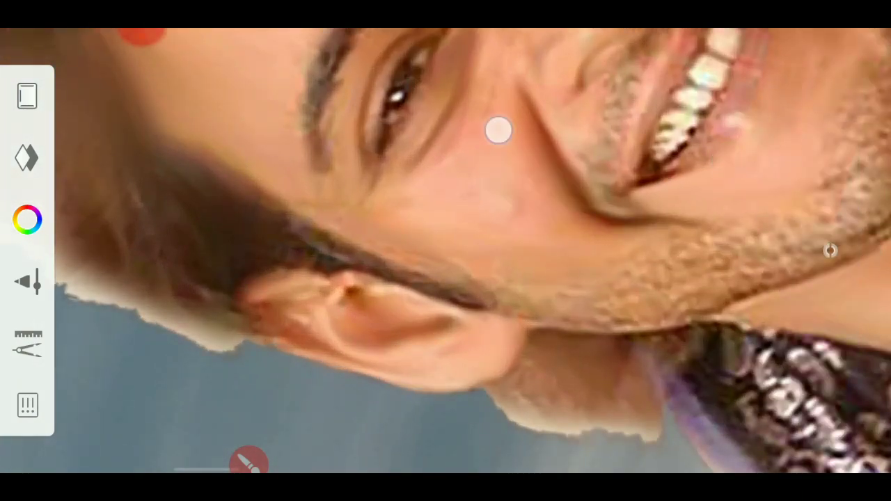
left_click_drag(356, 209, 351, 273)
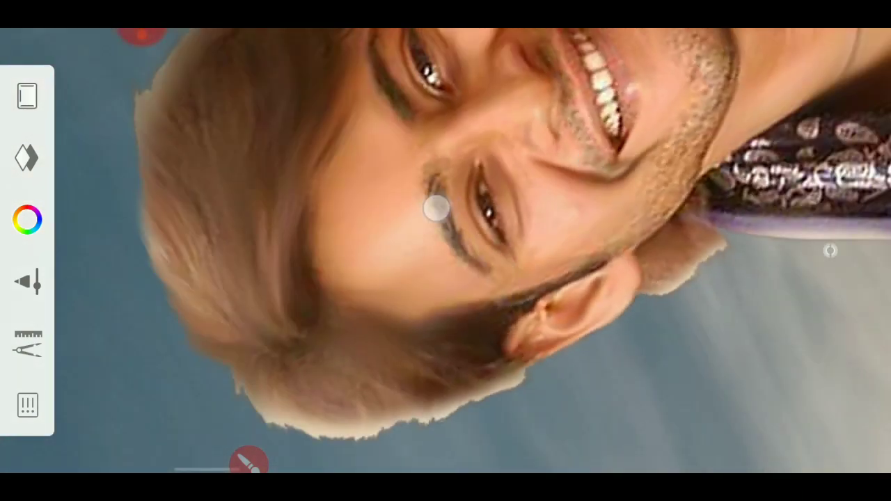
left_click_drag(409, 269, 295, 221)
mouse_move(603, 165)
left_mouse_down()
mouse_move(473, 137)
mouse_move(563, 158)
left_mouse_up()
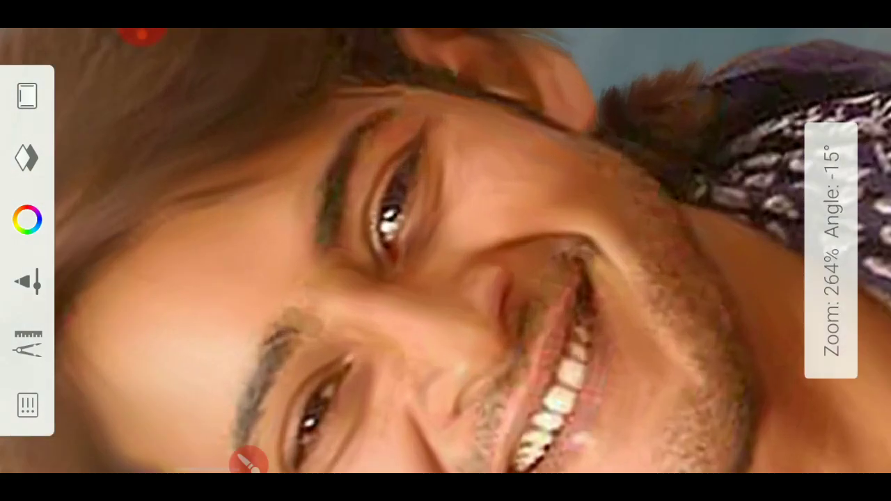
Zoom out to the whole figure and bring up the layer thumbnails
left_click(834, 233)
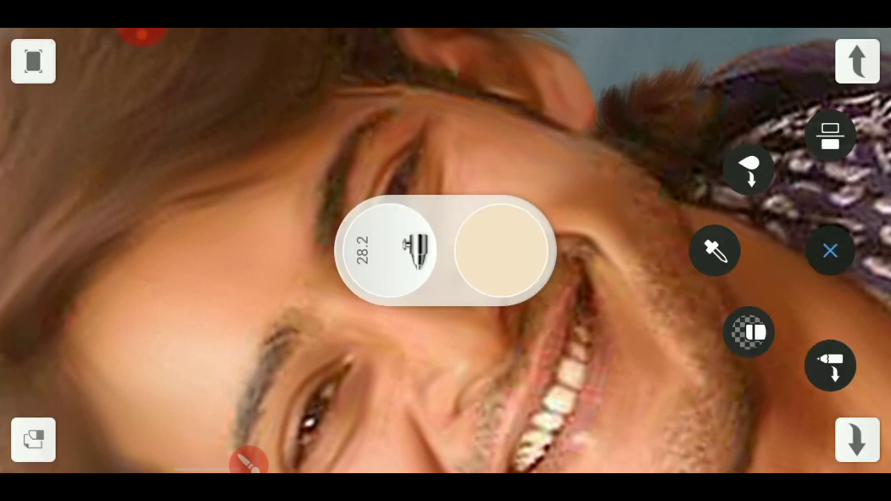
left_click(494, 174)
left_click(829, 250)
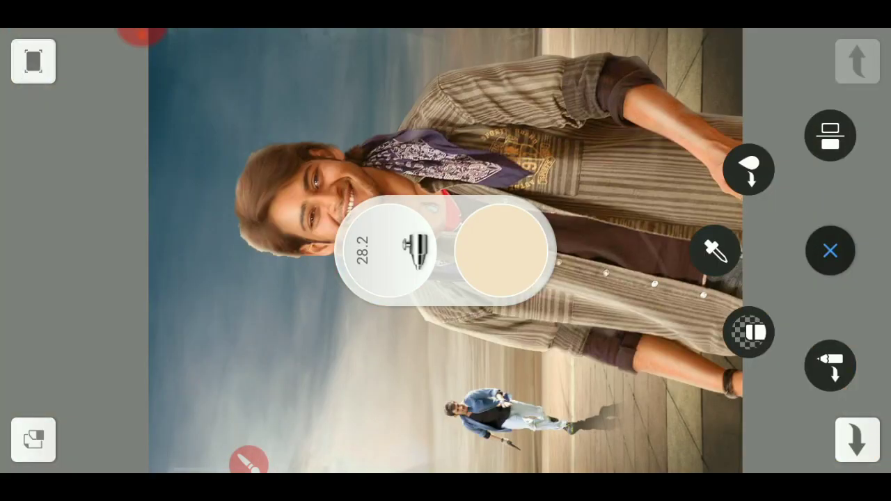
left_click(13, 139)
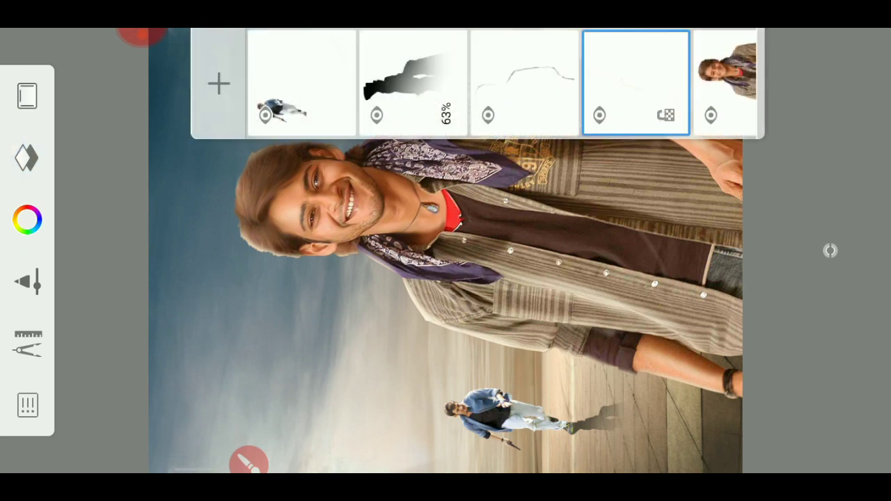
left_click(731, 293)
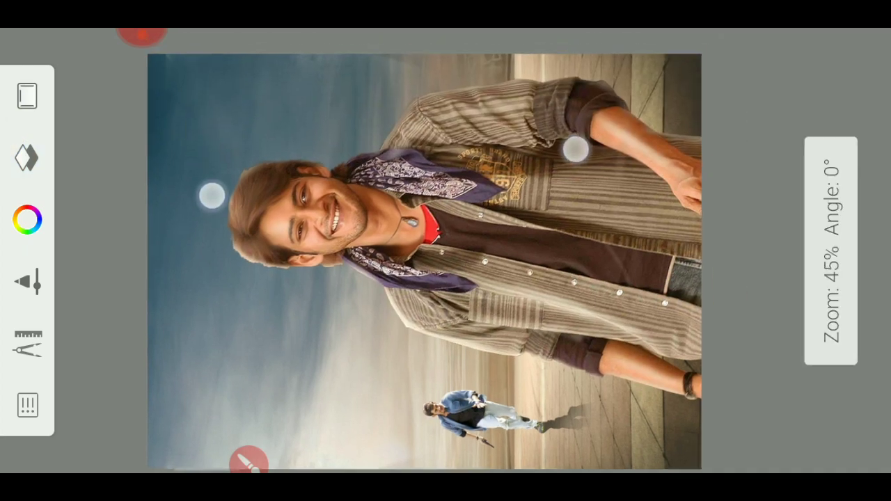
mouse_move(609, 135)
left_mouse_down()
mouse_move(551, 160)
mouse_move(621, 154)
mouse_move(544, 305)
mouse_move(348, 207)
mouse_move(228, 198)
left_mouse_up()
left_click(597, 115)
left_click(731, 276)
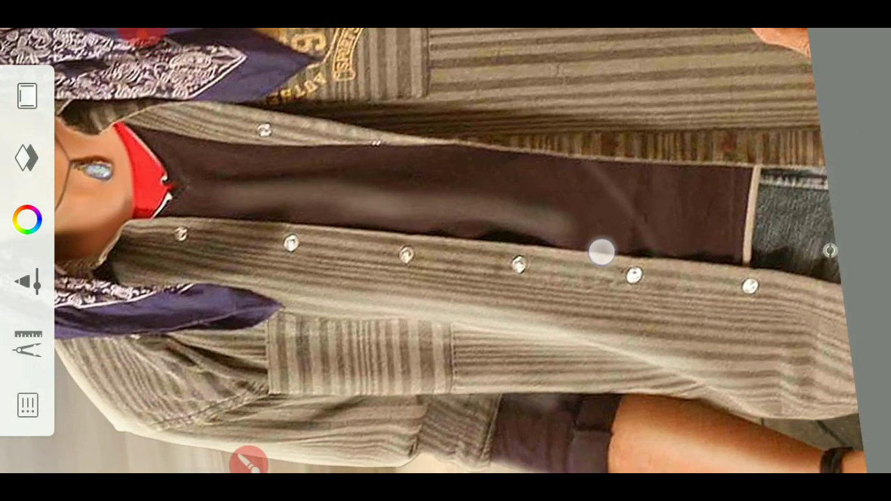
left_click(601, 252)
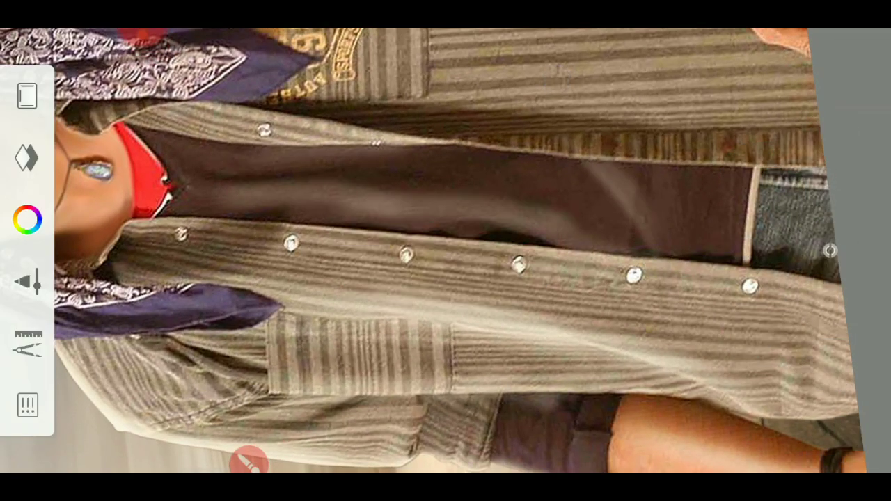
left_click_drag(670, 117, 533, 91)
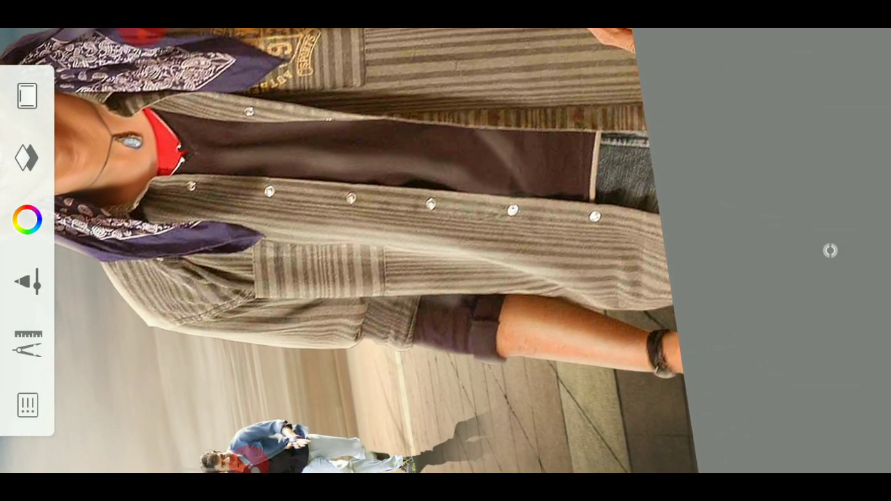
left_click_drag(642, 114, 561, 120)
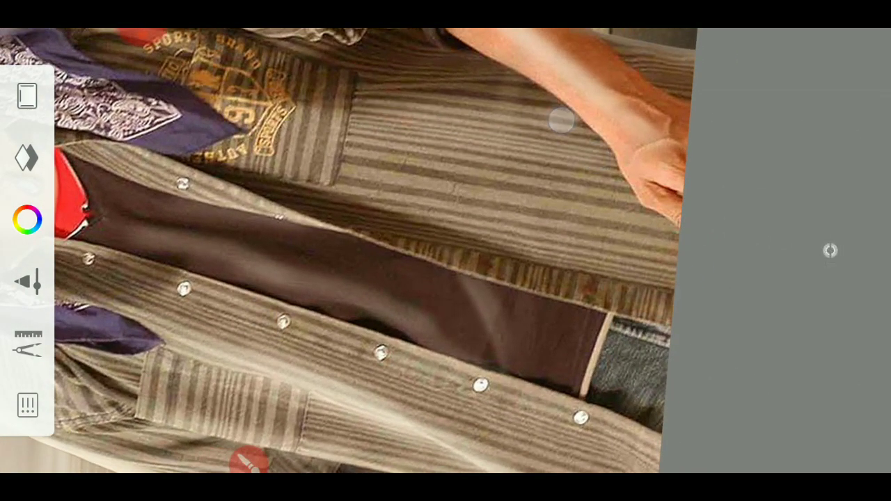
left_click(818, 274)
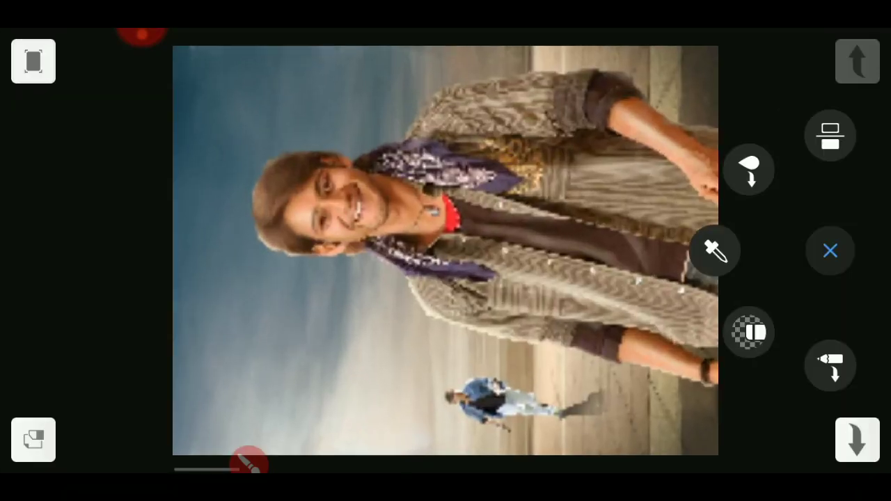
left_click(832, 252)
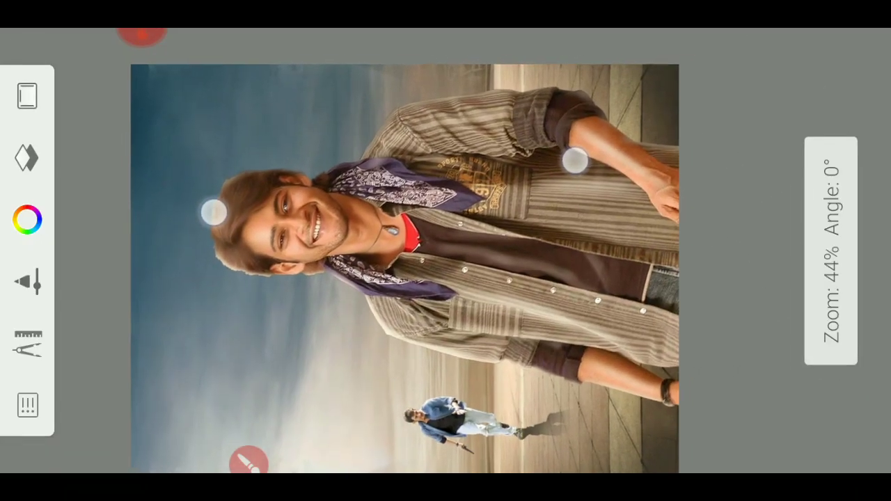
Toggle the faint sketch layer's visibility and set its blend mode to Overlay
left_click_drag(575, 160, 549, 171)
left_click(27, 96)
left_click(592, 116)
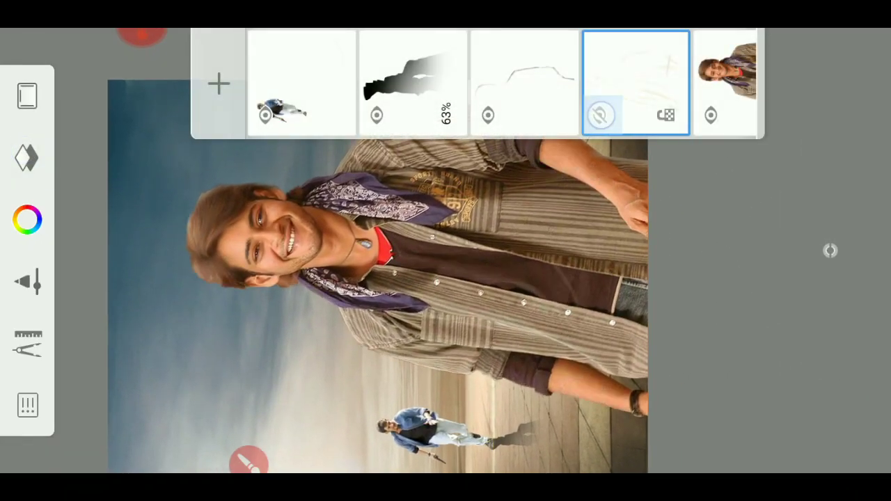
left_click(592, 115)
left_click(635, 77)
left_click(471, 140)
left_click(714, 265)
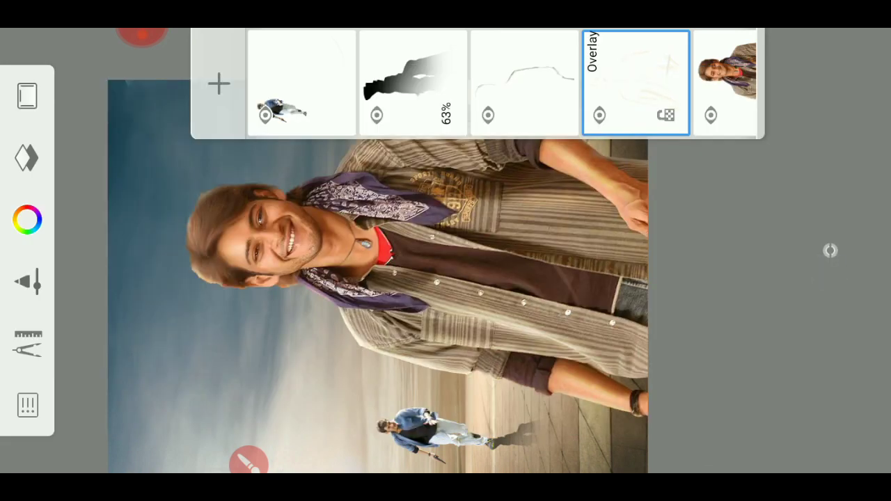
left_click(678, 285)
Switch the sketch layer's blend mode from Overlay back to Normal
left_click_drag(611, 153, 555, 167)
left_click(28, 95)
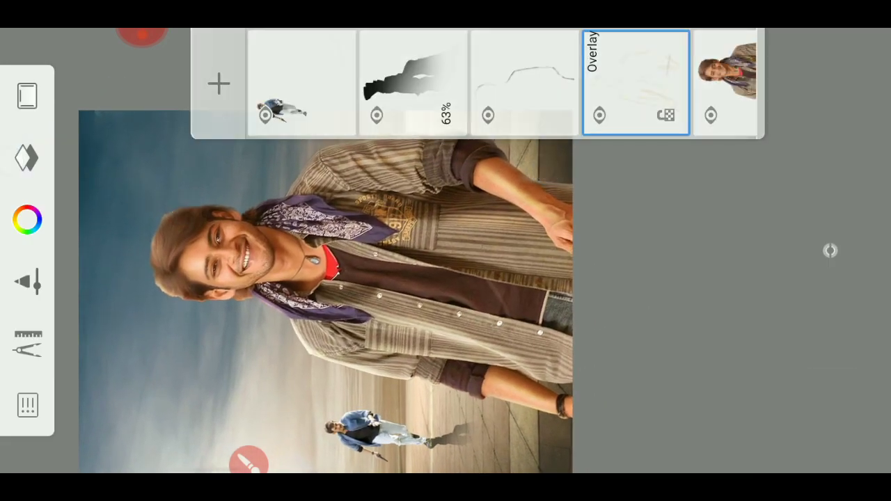
left_click(636, 77)
left_click(481, 126)
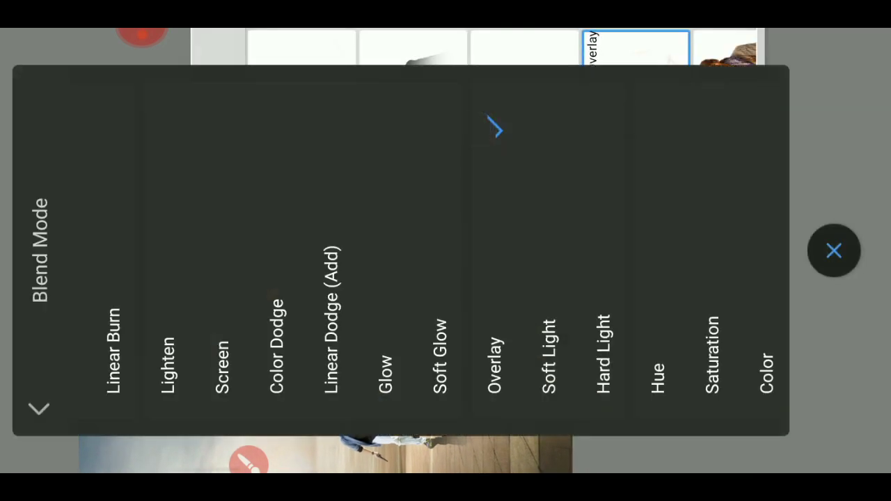
left_click_drag(515, 348, 703, 348)
left_click(96, 293)
left_click(847, 260)
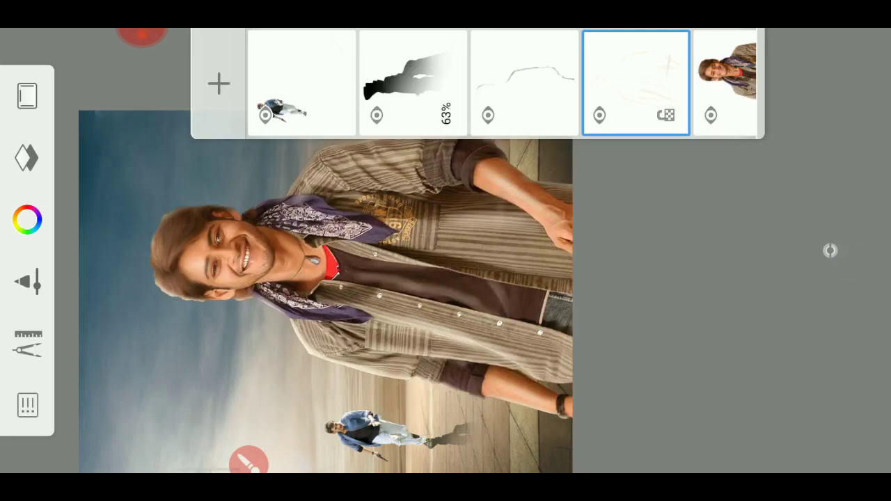
left_click_drag(661, 84, 501, 83)
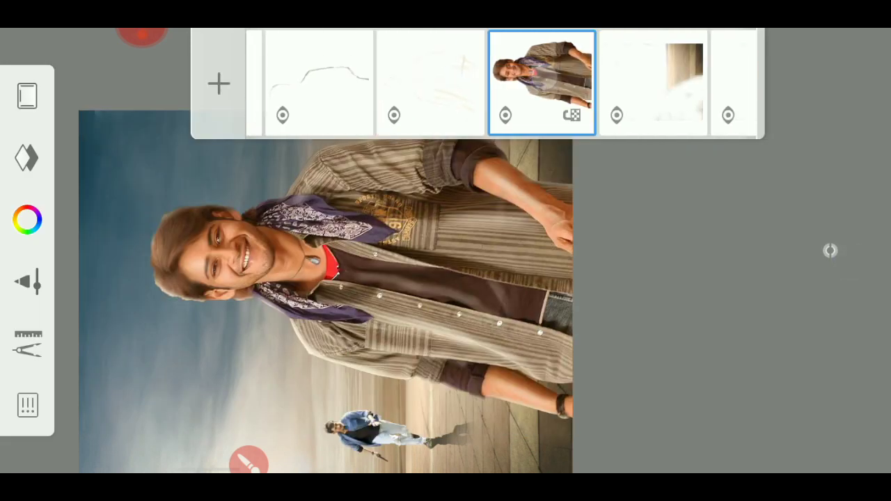
Magic Wand the background around the smiling man and invert the selection
left_click(28, 348)
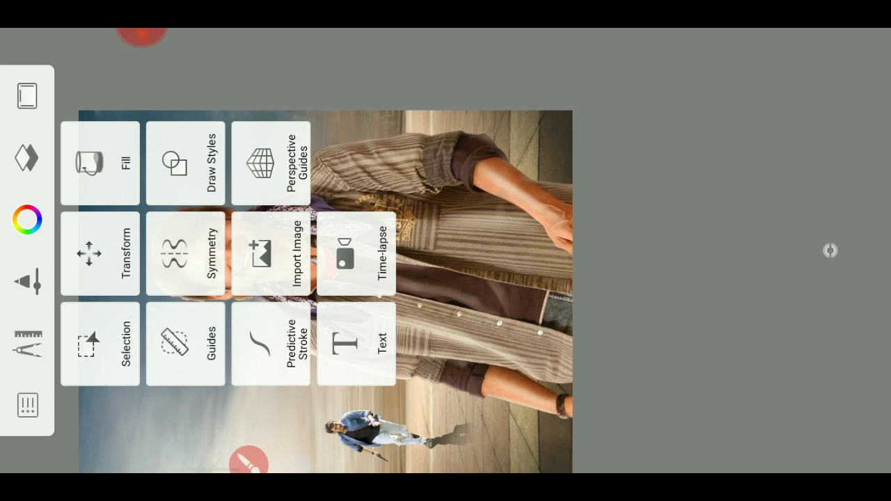
left_click(101, 341)
left_click(326, 142)
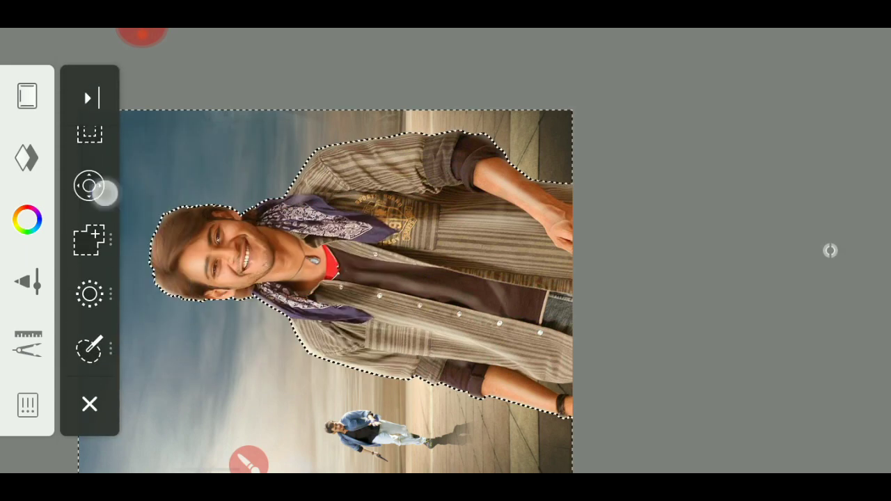
left_click(91, 207)
Set the blank layer's blend mode to Overlay
left_click(830, 251)
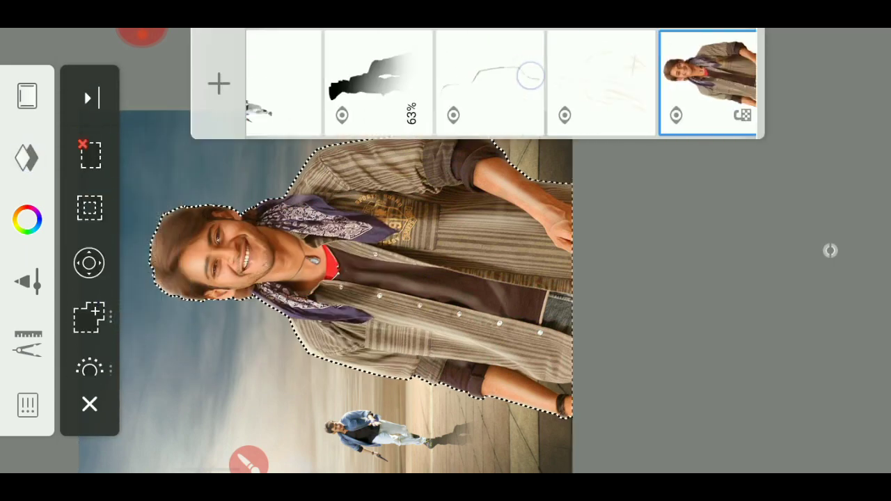
left_click(515, 76)
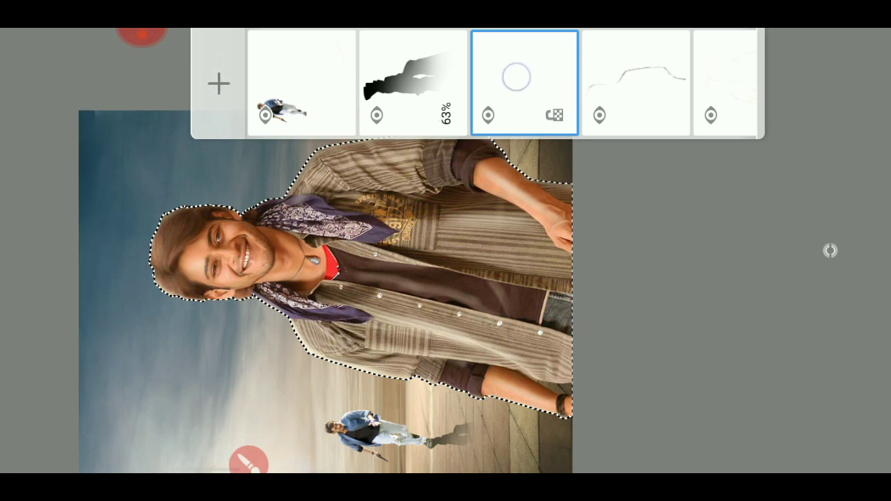
left_click(473, 137)
left_click(712, 264)
Show the brush colour in HSL in the colour editor
left_click(27, 220)
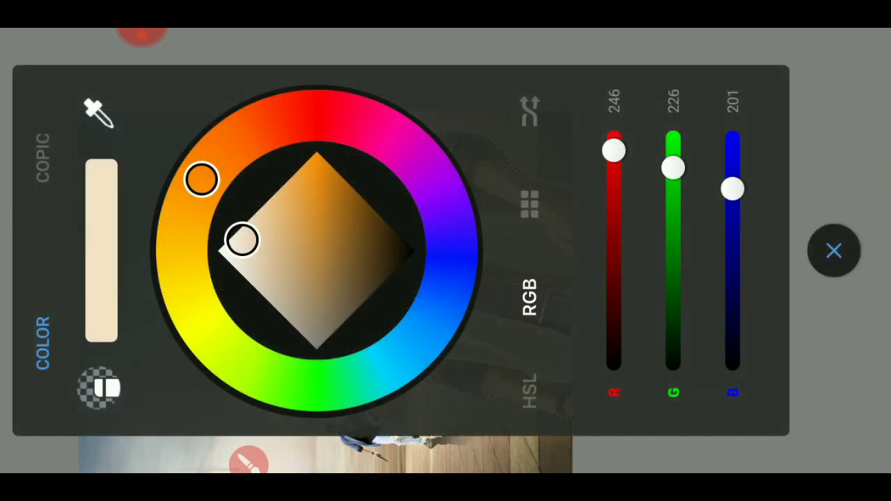
left_click(48, 309)
left_click(514, 375)
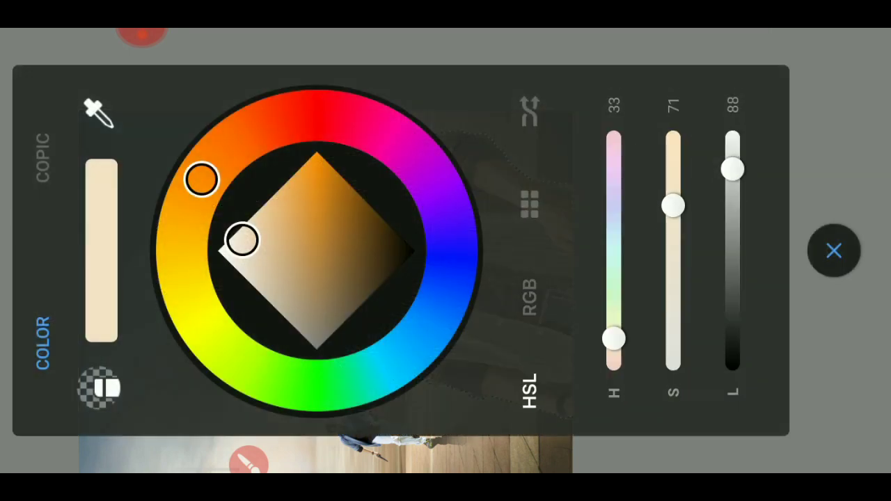
left_click(834, 251)
Enlarge the brush to size 39.0
scroll(459, 209, "up", 5)
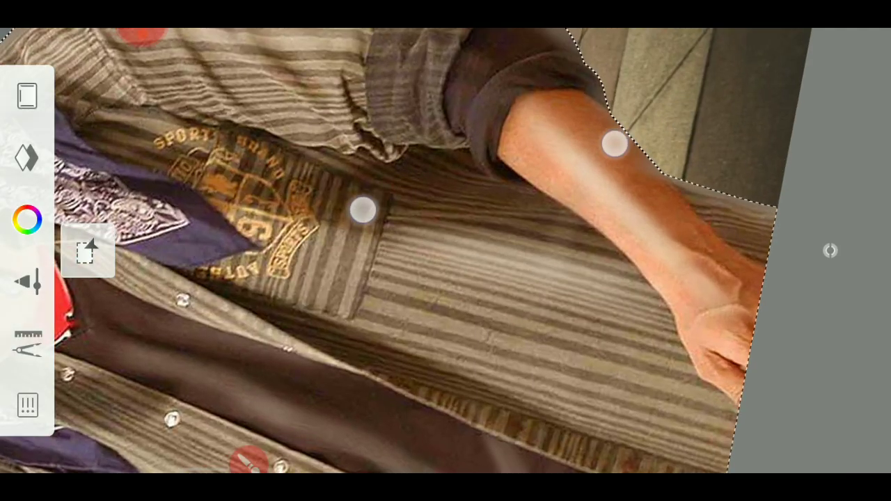
scroll(459, 209, "up", 3)
scroll(529, 202, "down", 3)
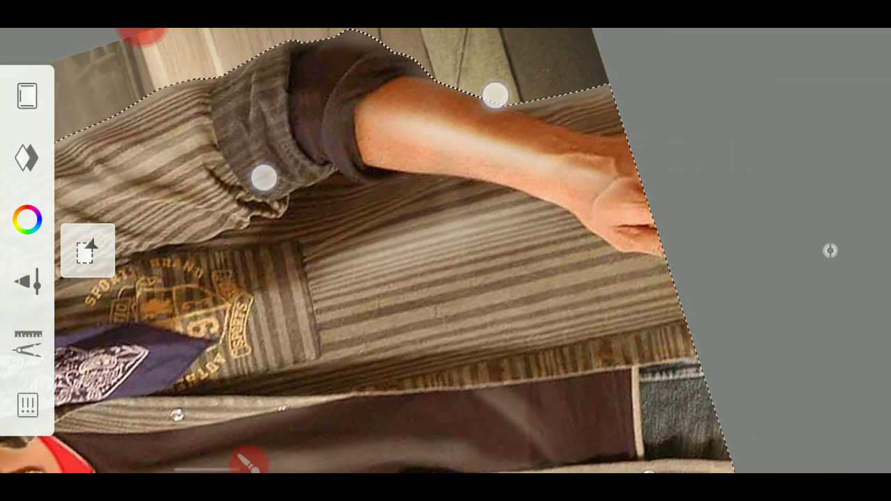
scroll(529, 202, "up", 3)
scroll(570, 247, "down", 2)
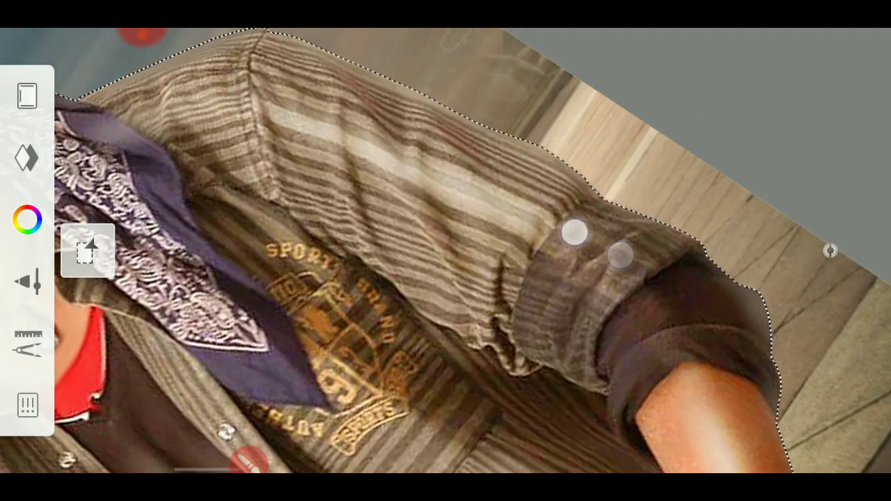
scroll(446, 209, "down", 3)
scroll(638, 339, "up", 4)
scroll(638, 338, "down", 3)
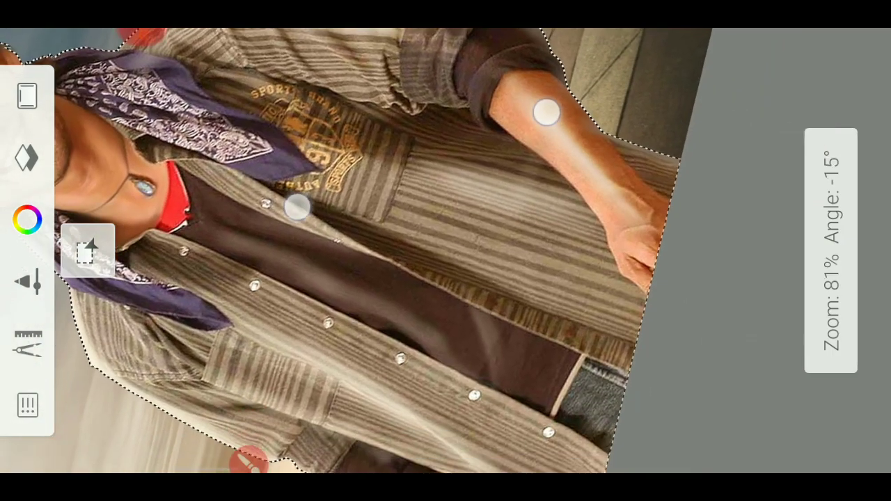
scroll(432, 181, "down", 2)
left_click_drag(386, 251, 387, 230)
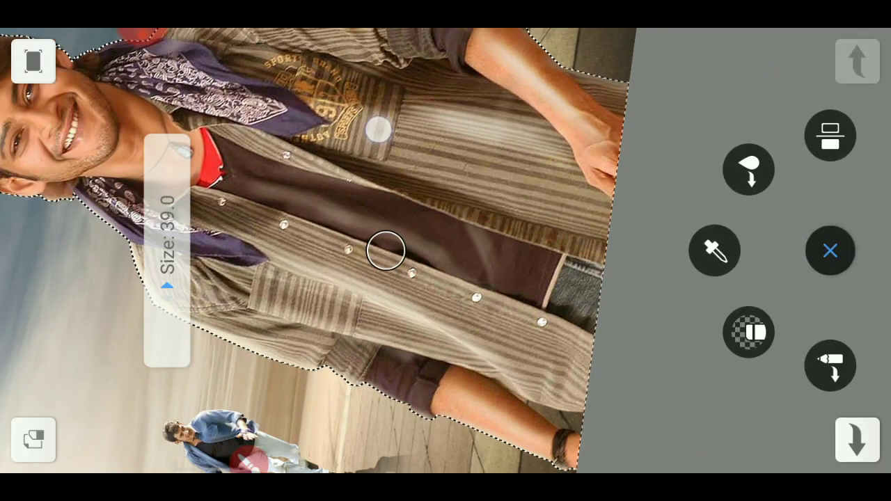
Zoom and rotate around the smiling man, brushing pale highlights over his shirt and face
scroll(445, 251, "up", 4)
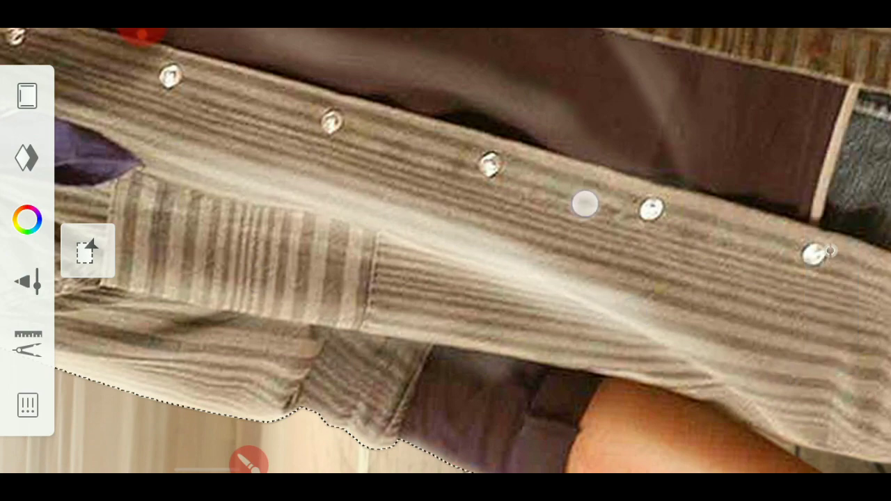
scroll(585, 203, "down", 3)
left_click_drag(620, 176, 389, 176)
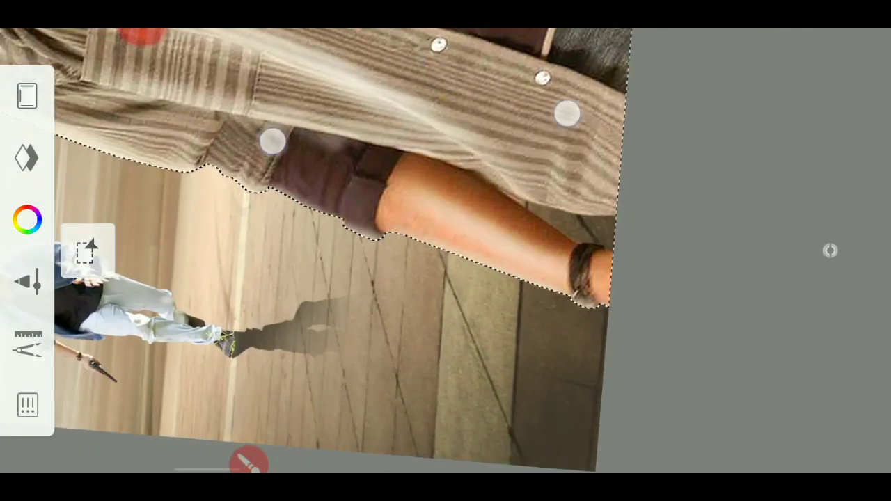
scroll(420, 127, "down", 3)
scroll(285, 195, "up", 5)
scroll(475, 279, "up", 1)
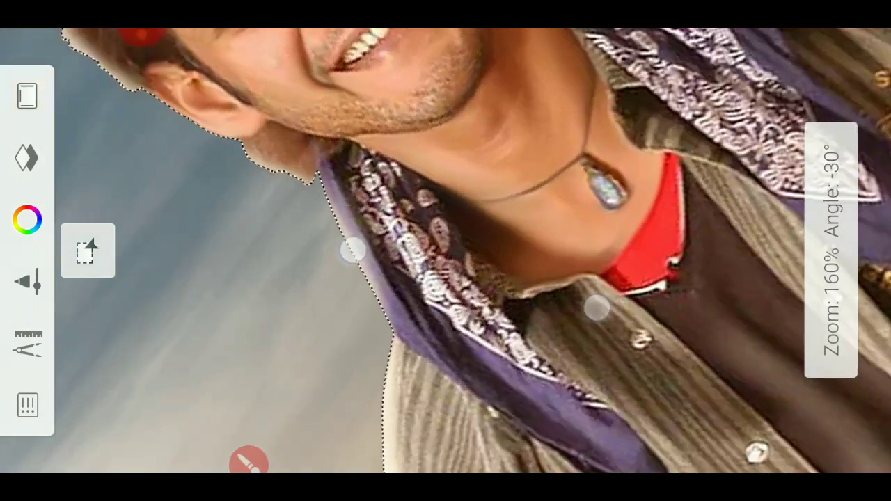
scroll(487, 179, "down", 1)
scroll(466, 202, "up", 2)
scroll(517, 167, "up", 2)
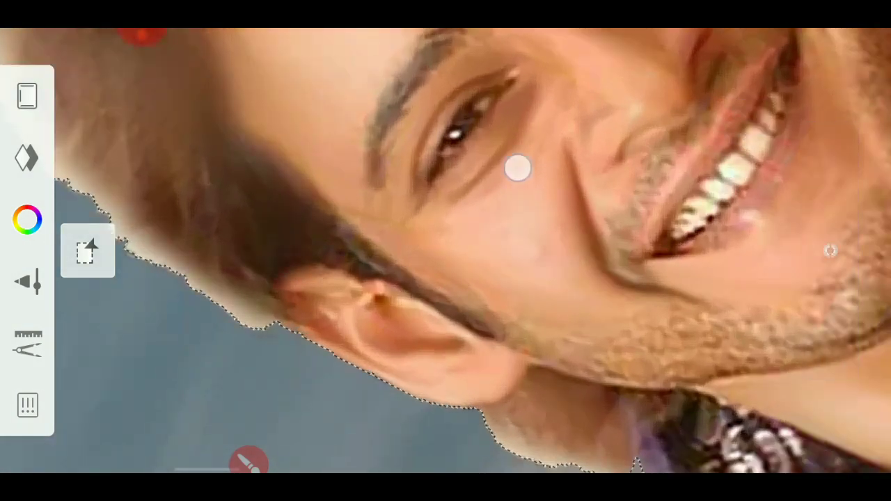
scroll(597, 294, "up", 1)
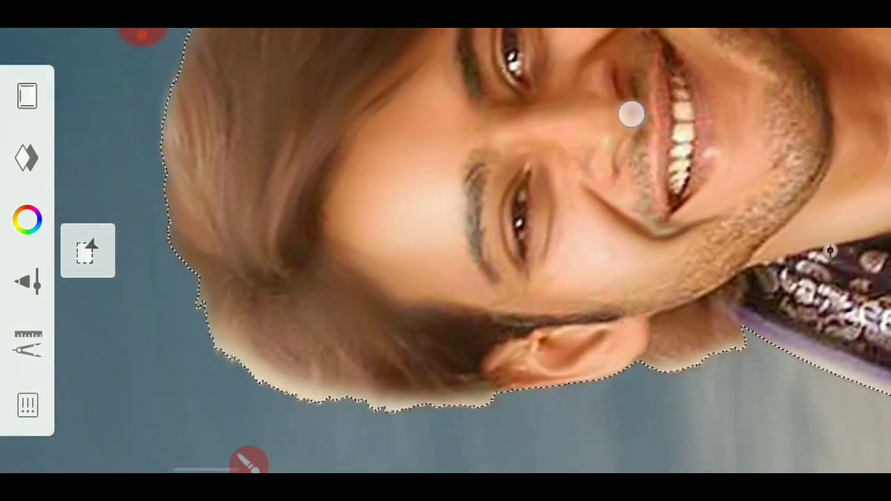
scroll(631, 114, "down", 3)
scroll(504, 228, "up", 5)
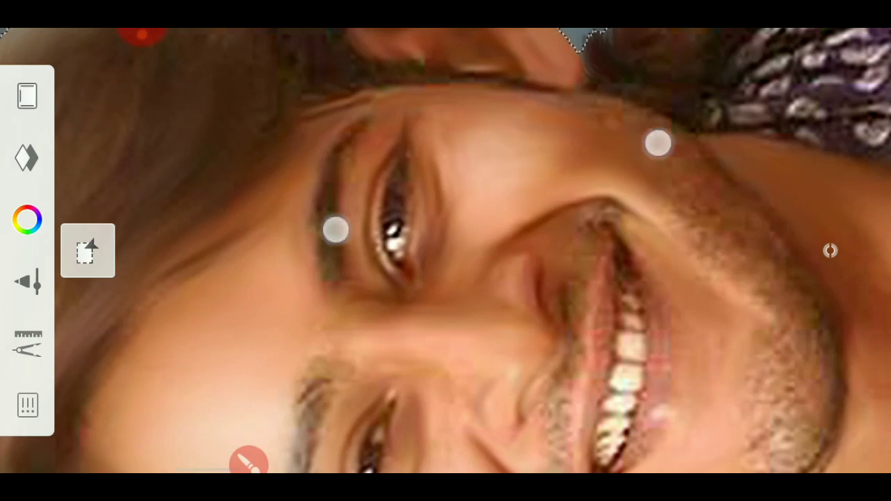
scroll(496, 186, "down", 1)
scroll(470, 176, "down", 3)
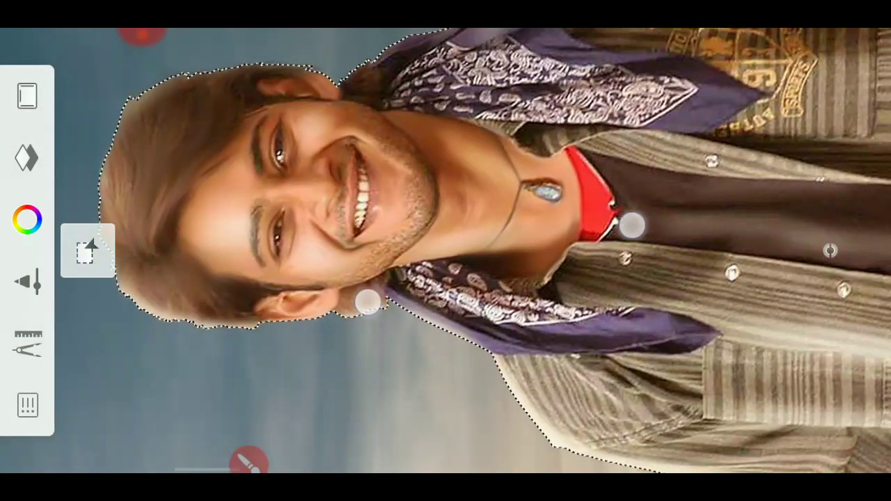
scroll(499, 263, "down", 2)
scroll(499, 264, "down", 2)
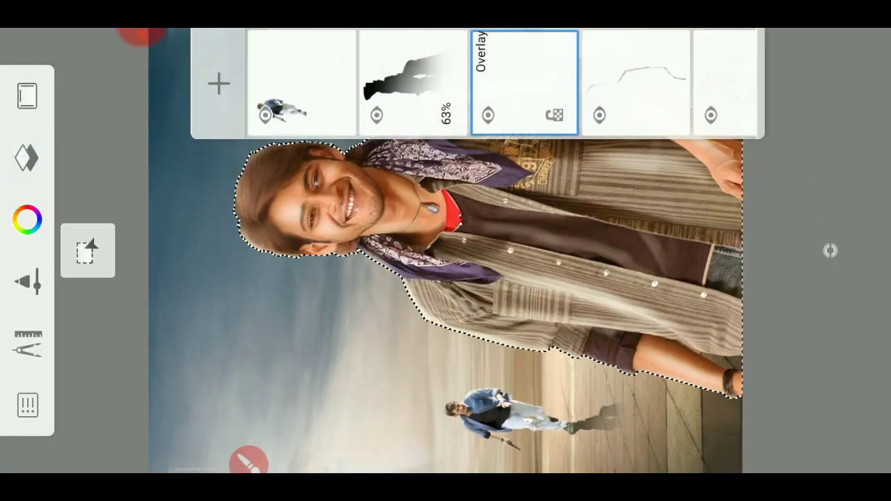
Check the Overlay layer's blend mode and darken the brush colour to black
left_click(525, 73)
left_click(477, 177)
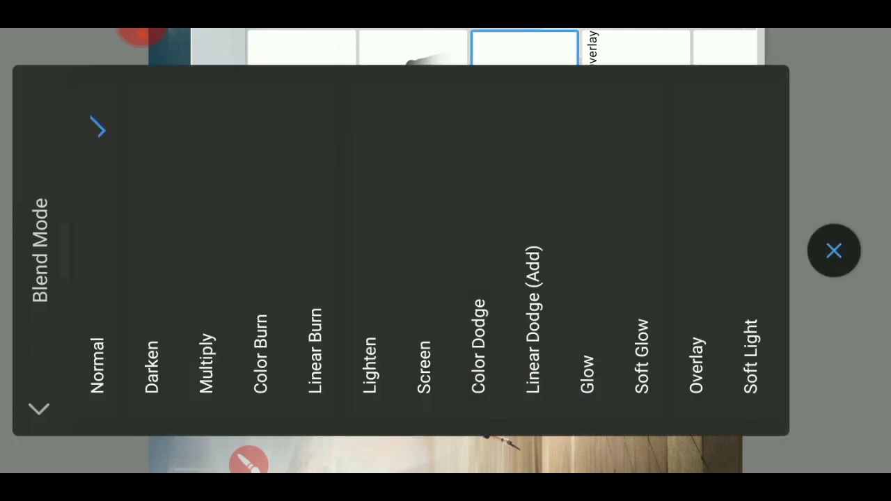
left_click(696, 365)
left_click(28, 219)
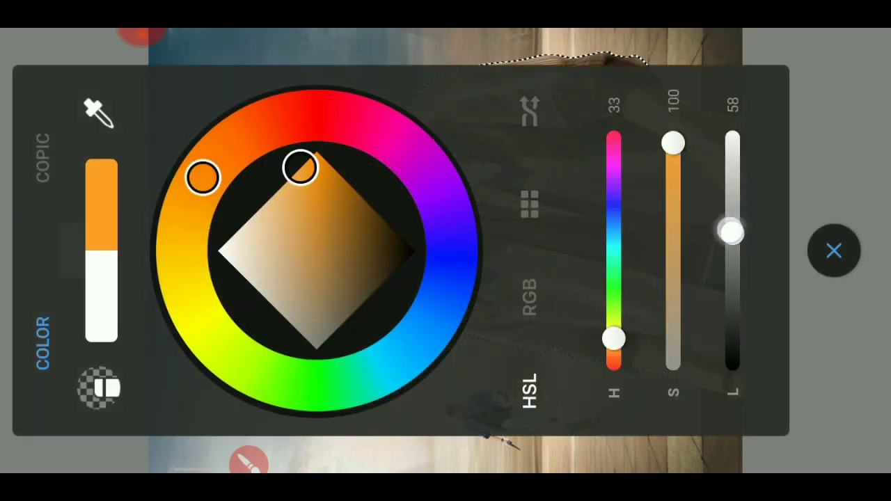
left_click_drag(732, 230, 733, 359)
left_click(833, 251)
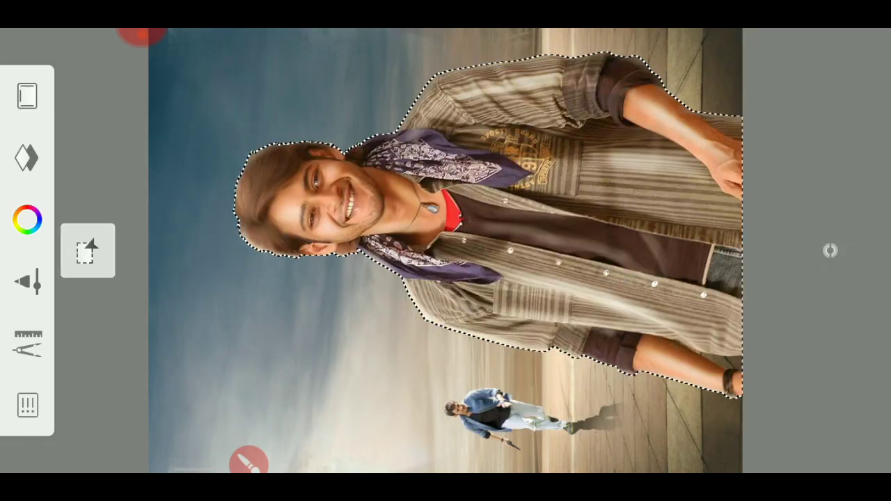
Zoom and rotate closely around the selected man to inspect his outline
scroll(478, 247, "up", 3)
scroll(396, 174, "up", 3)
scroll(474, 249, "up", 4)
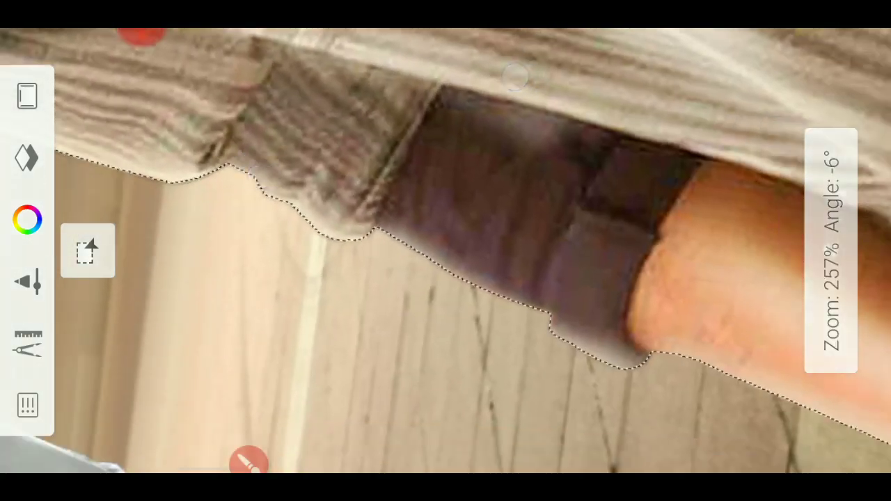
scroll(533, 200, "down", 5)
scroll(445, 251, "up", 2)
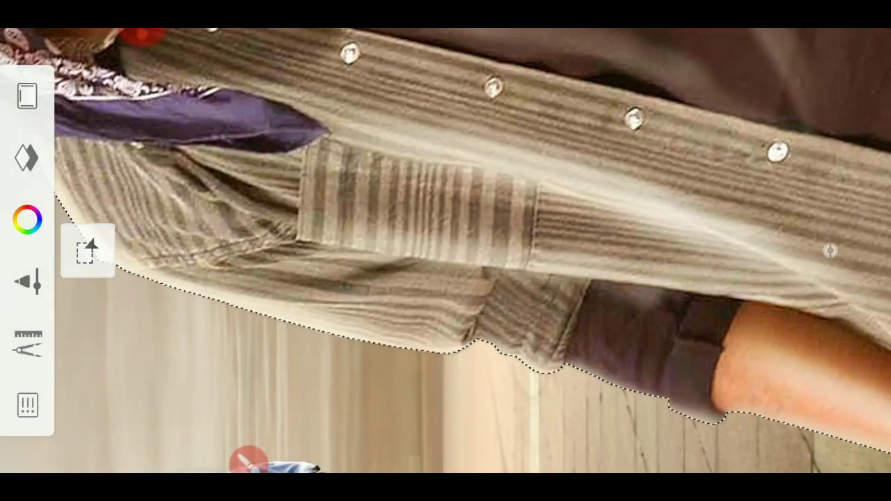
scroll(443, 156, "down", 1)
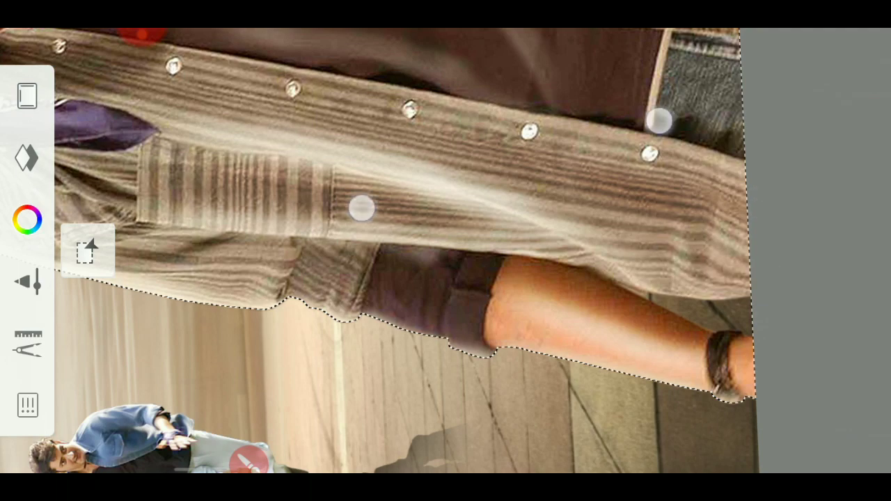
scroll(361, 208, "down", 3)
scroll(492, 183, "up", 3)
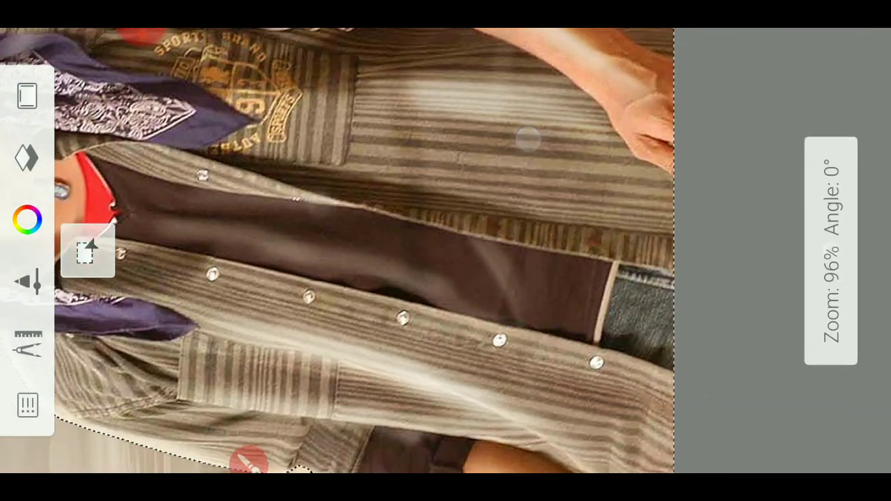
scroll(765, 229, "down", 3)
scroll(731, 243, "up", 5)
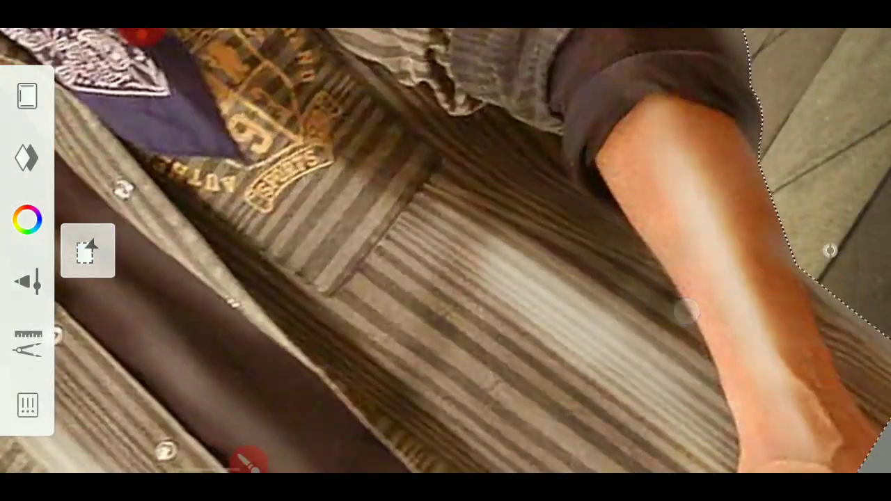
scroll(686, 313, "down", 2)
scroll(599, 208, "up", 1)
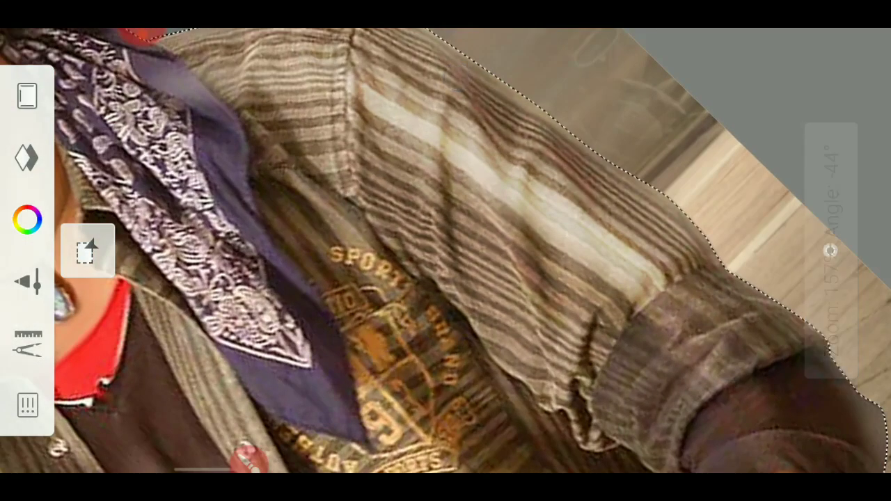
scroll(487, 229, "down", 2)
scroll(598, 215, "up", 3)
scroll(696, 250, "up", 1)
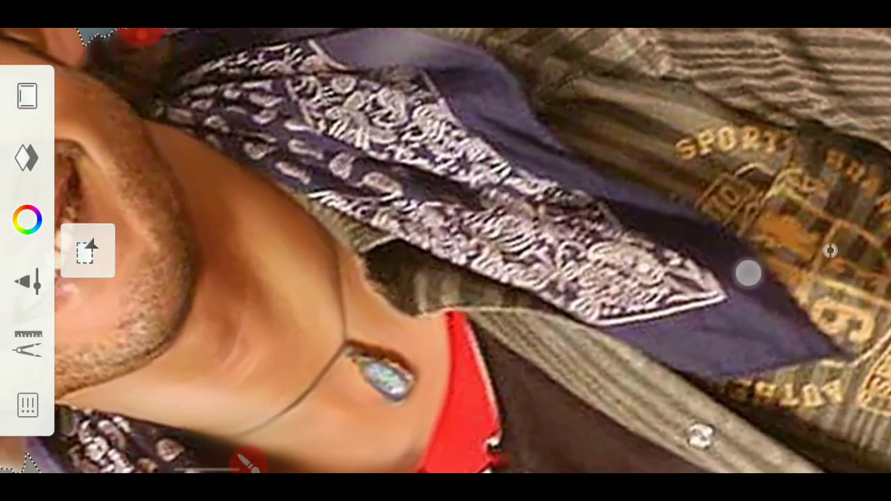
scroll(418, 223, "down", 2)
scroll(341, 206, "up", 3)
scroll(346, 213, "up", 2)
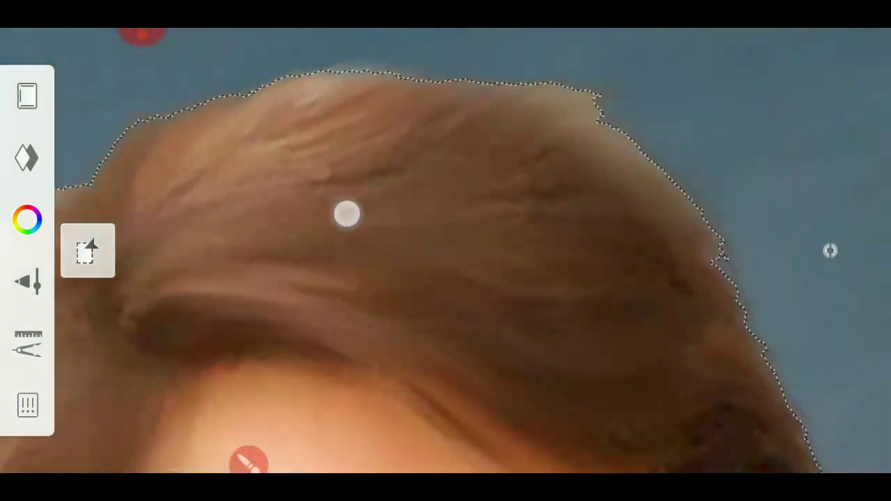
scroll(384, 273, "down", 2)
scroll(328, 278, "down", 1)
scroll(328, 264, "up", 1)
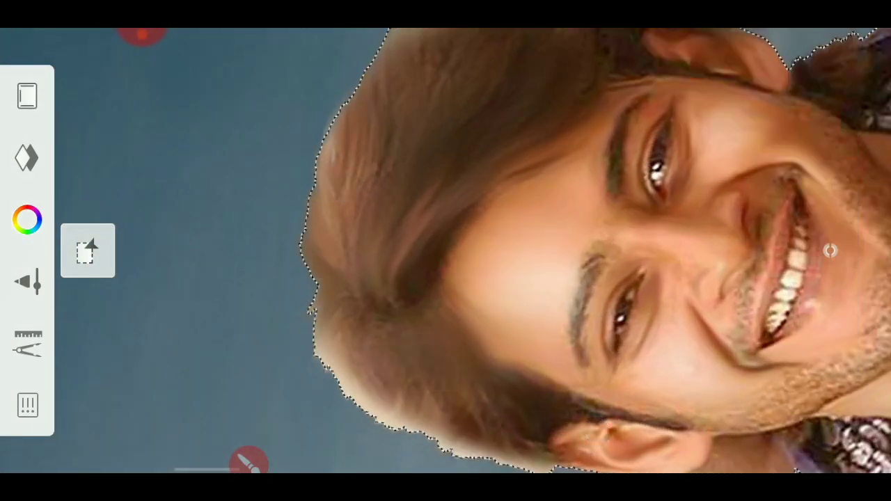
scroll(446, 251, "down", 2)
scroll(466, 251, "up", 3)
scroll(512, 244, "up", 3)
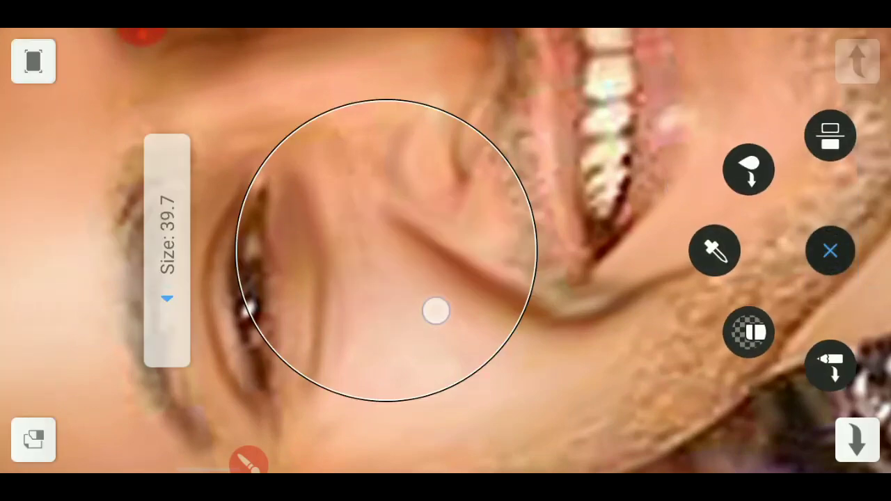
Reduce the brush size from 39.7 to 14.6
left_click_drag(436, 310, 469, 360)
scroll(446, 250, "down", 2)
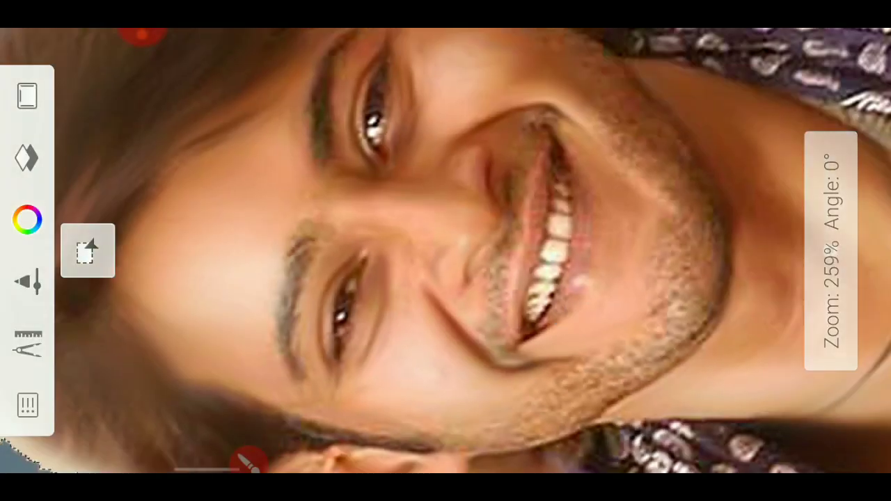
scroll(463, 201, "down", 2)
scroll(449, 170, "down", 2)
scroll(487, 209, "up", 5)
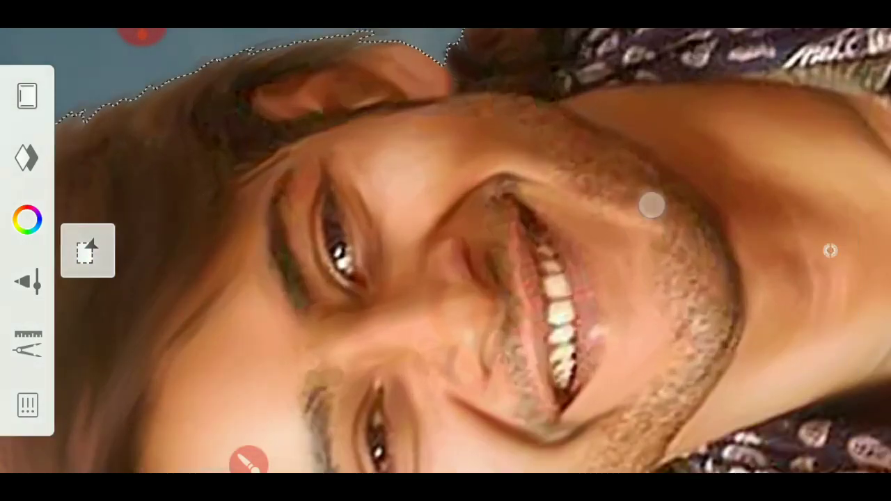
scroll(487, 229, "down", 3)
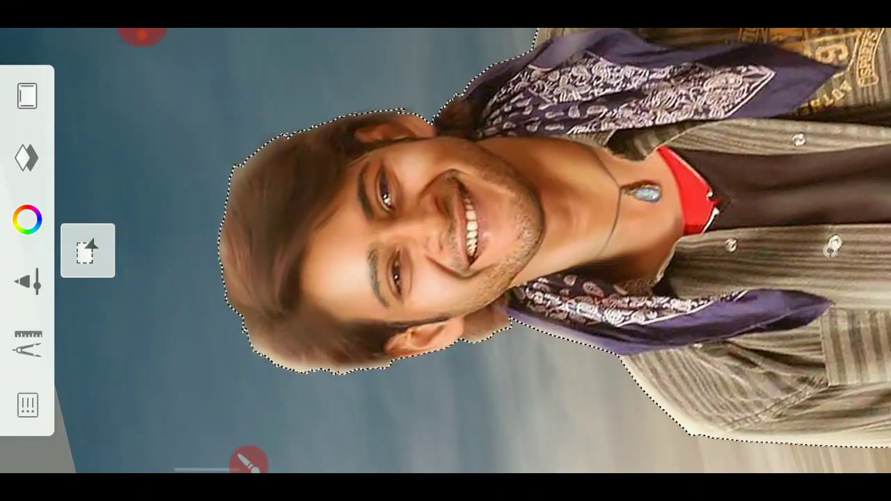
Pick a new brush colour in the Color Editor
left_click(27, 158)
left_click(27, 220)
left_click(219, 248)
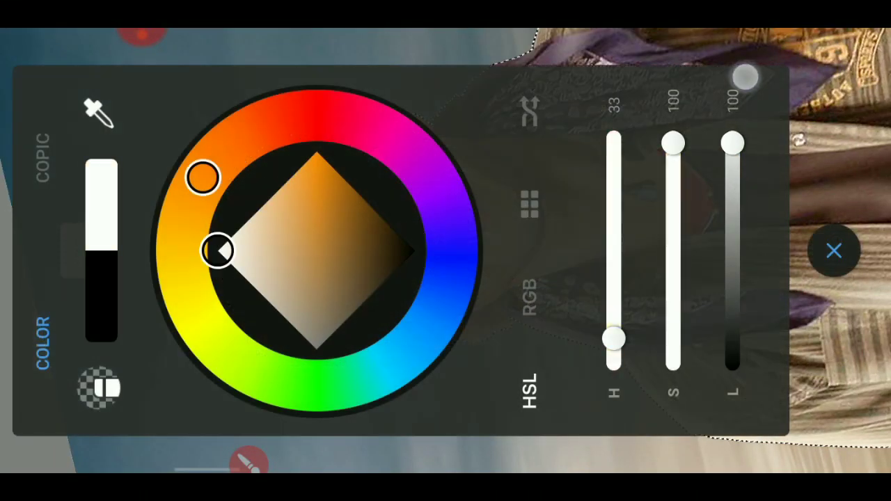
left_click(831, 249)
Set the brush size to 10.8
scroll(487, 279, "up", 5)
left_click_drag(814, 278, 506, 373)
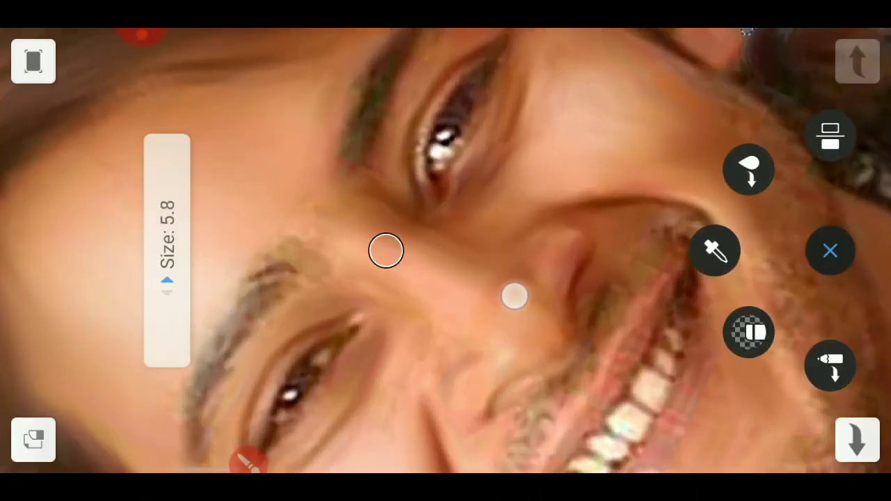
left_click_drag(514, 296, 589, 356)
left_click(818, 256)
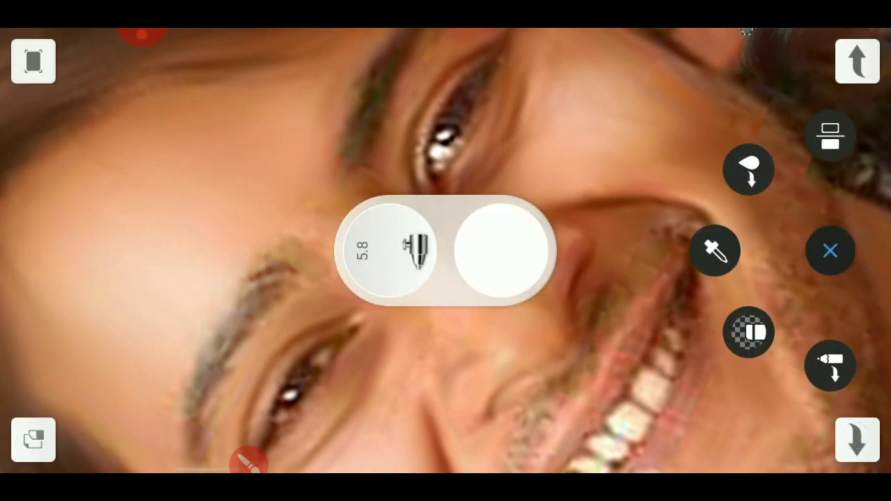
left_click_drag(388, 250, 428, 76)
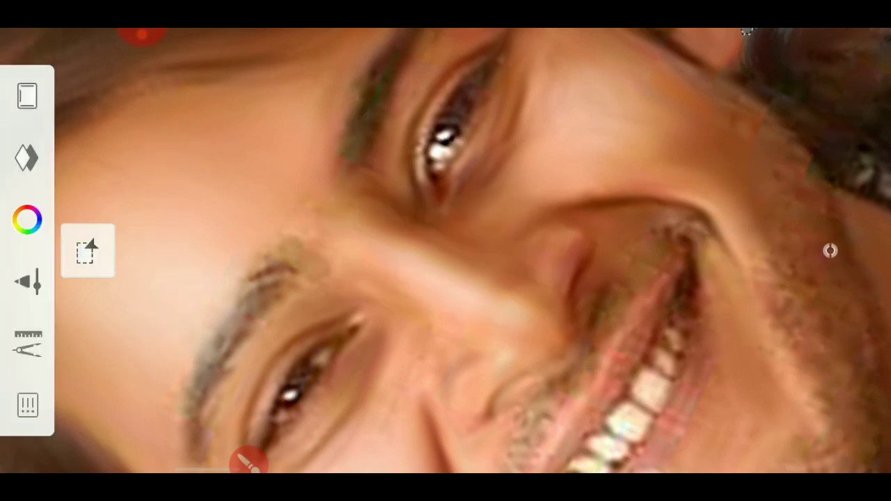
scroll(446, 250, "up", 3)
Check the Overlay layer in the layers list
left_click(9, 164)
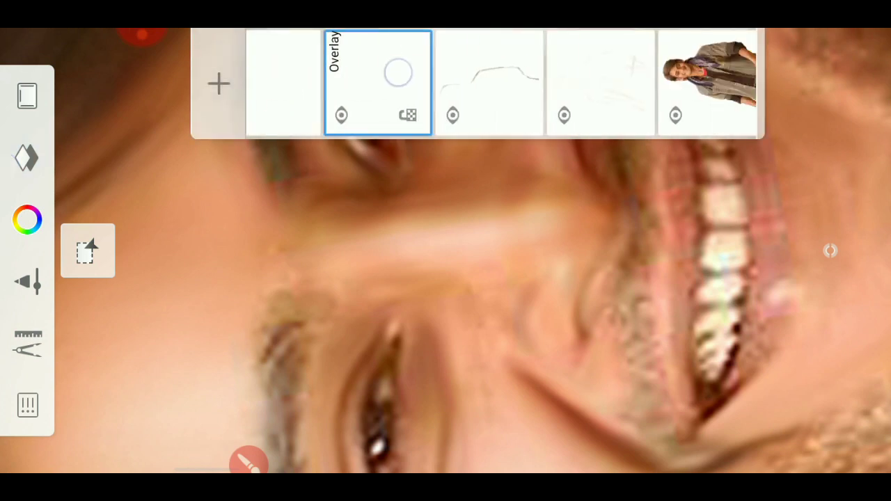
left_click(634, 293)
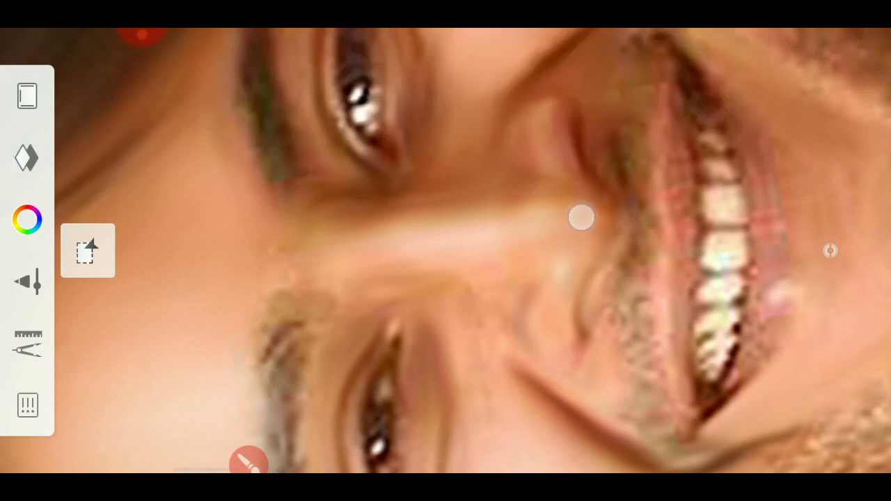
scroll(446, 251, "down", 5)
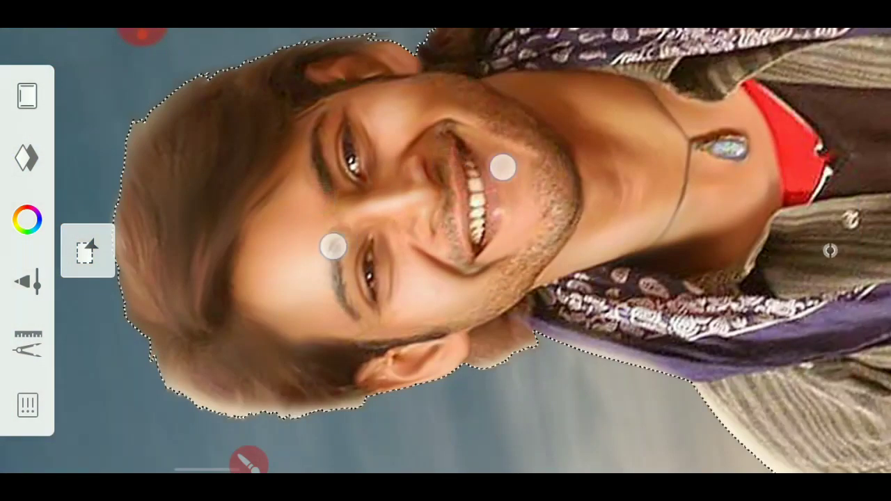
scroll(418, 208, "up", 5)
scroll(383, 181, "down", 5)
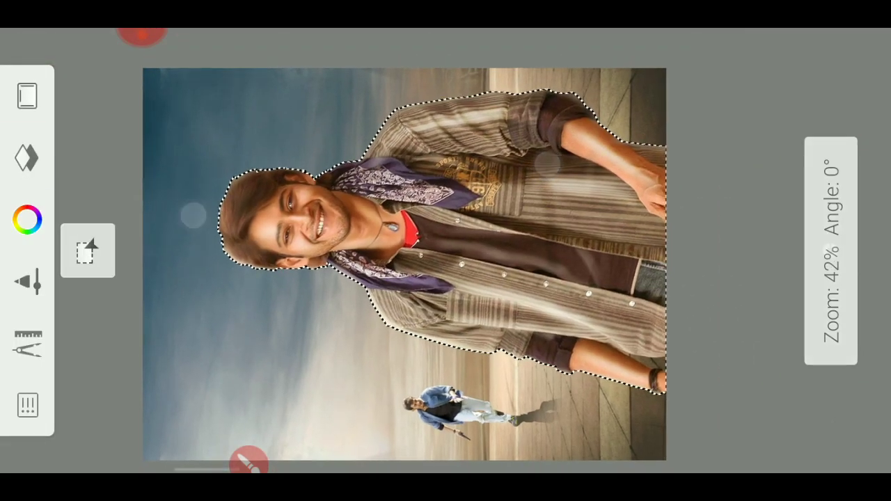
left_click(829, 251)
left_click(708, 253)
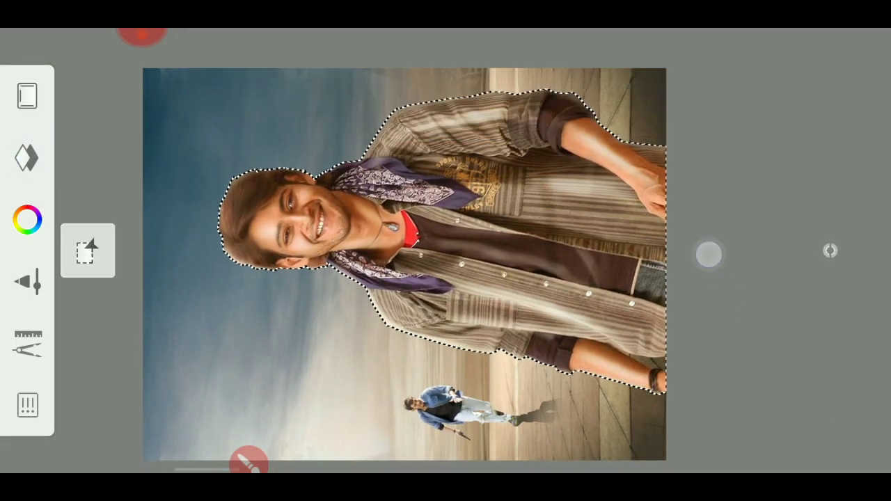
scroll(446, 167, "down", 2)
Clear the selection around the smiling man
left_click(87, 250)
left_click(88, 401)
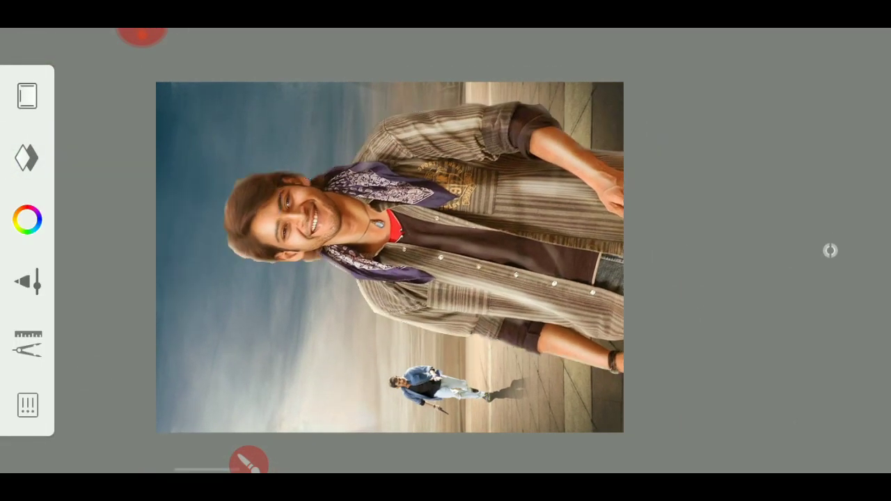
scroll(417, 167, "down", 1)
left_click(829, 251)
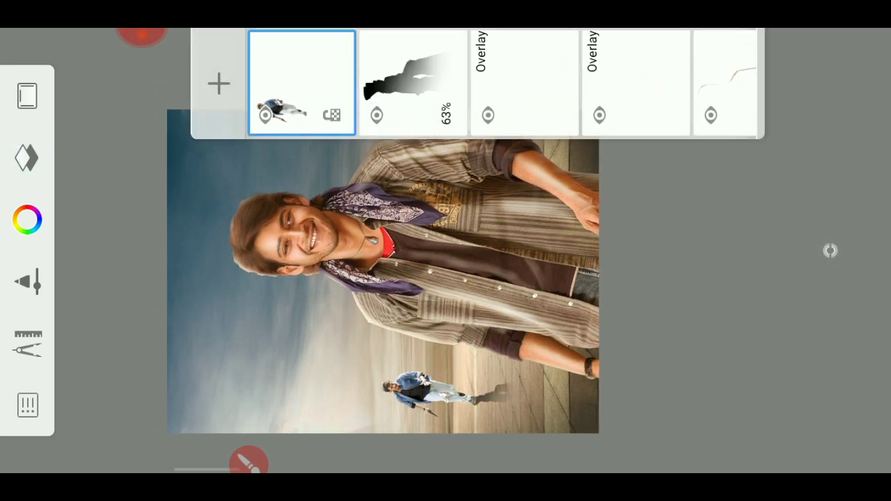
Apply a linear gradient fill with a black end colour
left_click(28, 345)
left_click(87, 159)
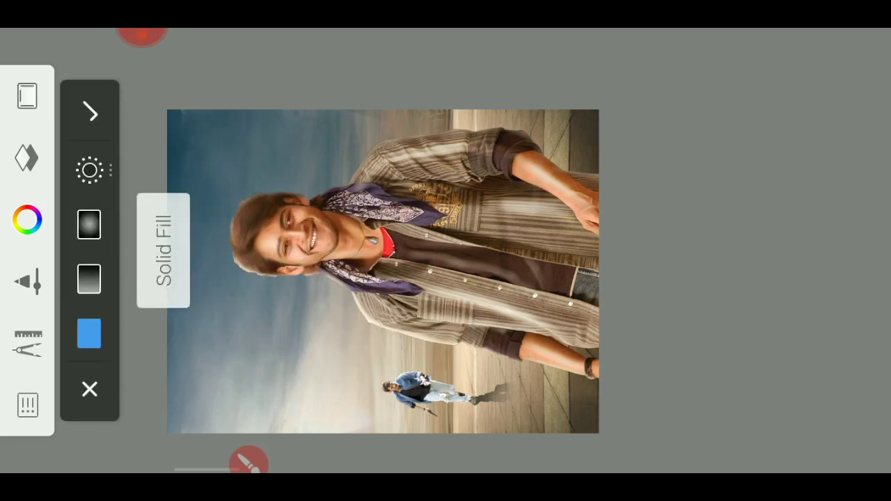
left_click(89, 278)
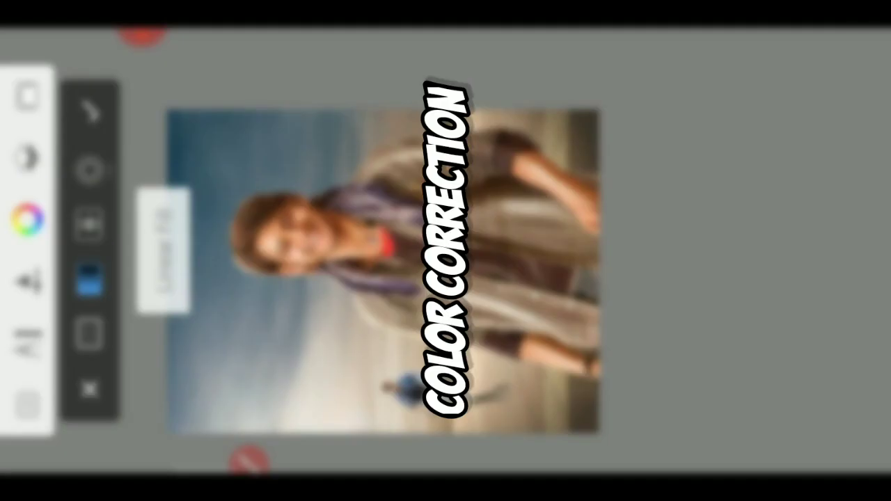
left_click_drag(530, 208, 412, 205)
left_click(604, 218)
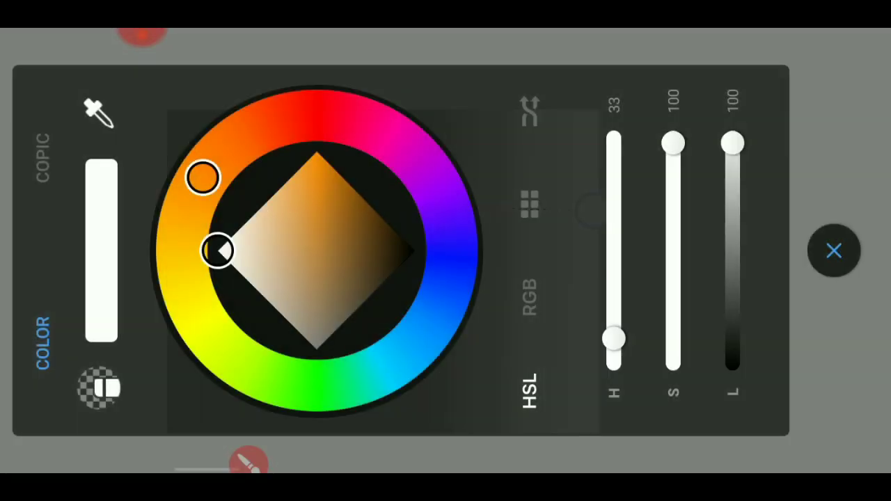
left_click_drag(731, 143, 734, 362)
left_click(831, 252)
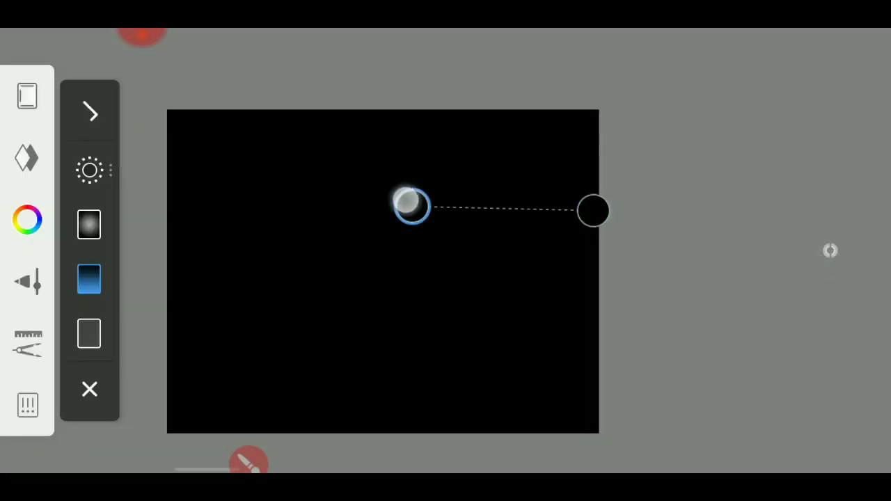
Make the other gradient end transparent, stretch the gradient, and finish the fill
left_click(412, 209)
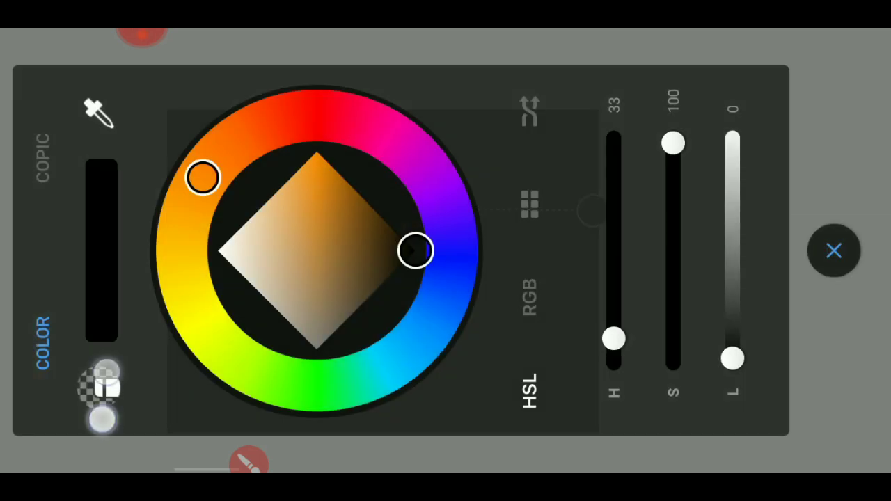
left_click(104, 385)
left_click(834, 251)
mouse_move(593, 213)
left_mouse_down()
mouse_move(675, 246)
mouse_move(644, 248)
left_mouse_up()
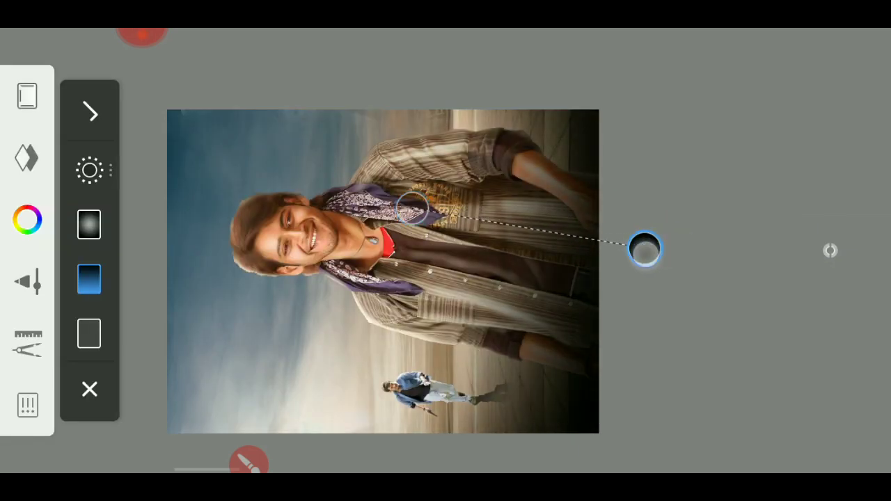
left_click_drag(395, 198, 378, 200)
left_click_drag(642, 249, 696, 250)
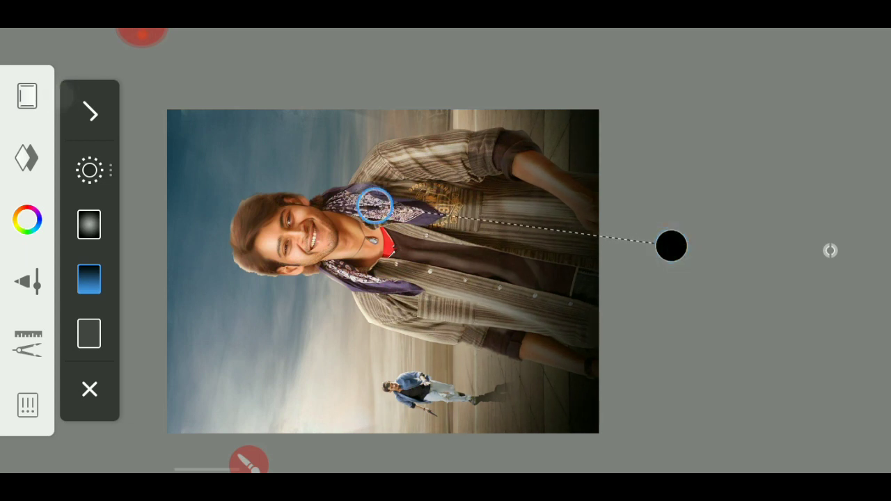
left_click(89, 111)
Add a new blank layer
scroll(411, 144, "down", 2)
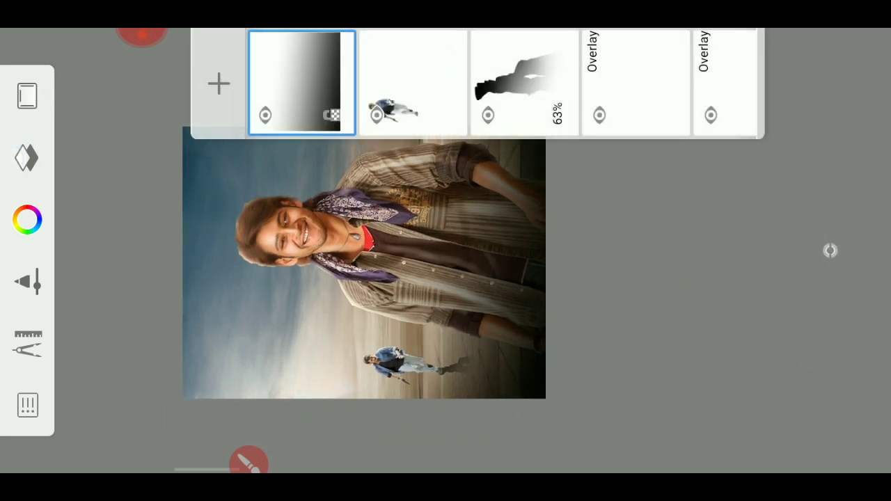
left_click(218, 84)
left_click(305, 74)
left_click(830, 251)
left_click(43, 350)
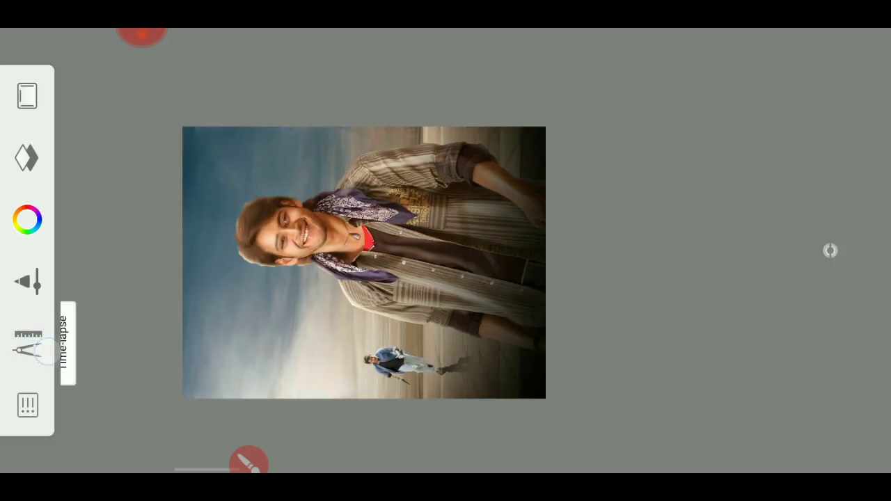
Lay a vertical gradient down the photo, then clear it from the layer
left_click(99, 155)
left_click(27, 220)
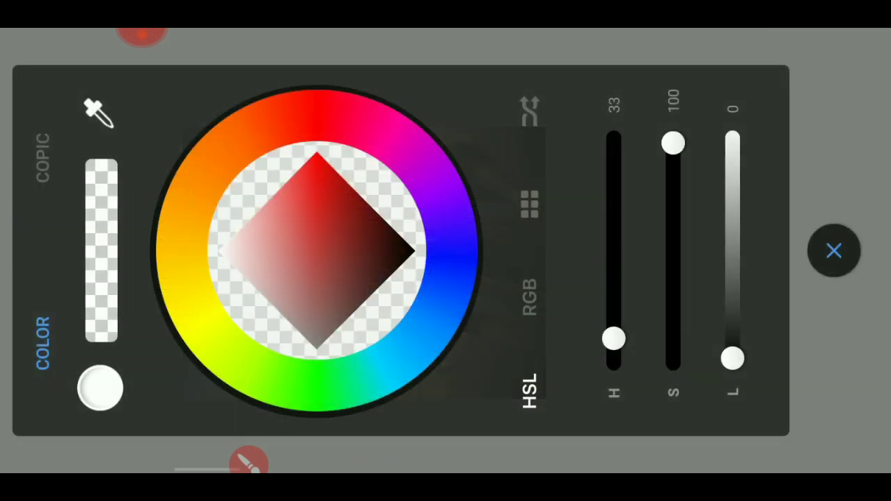
left_click(192, 298)
left_click(834, 251)
left_click_drag(419, 155, 418, 399)
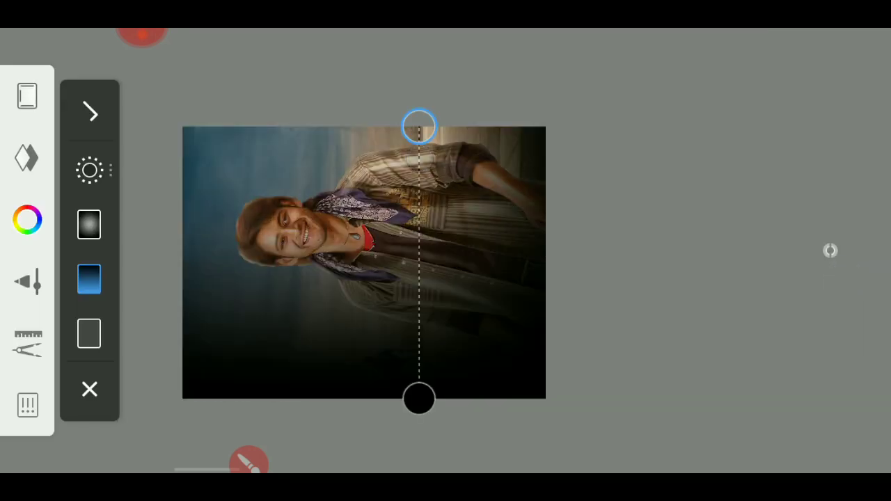
left_click(831, 251)
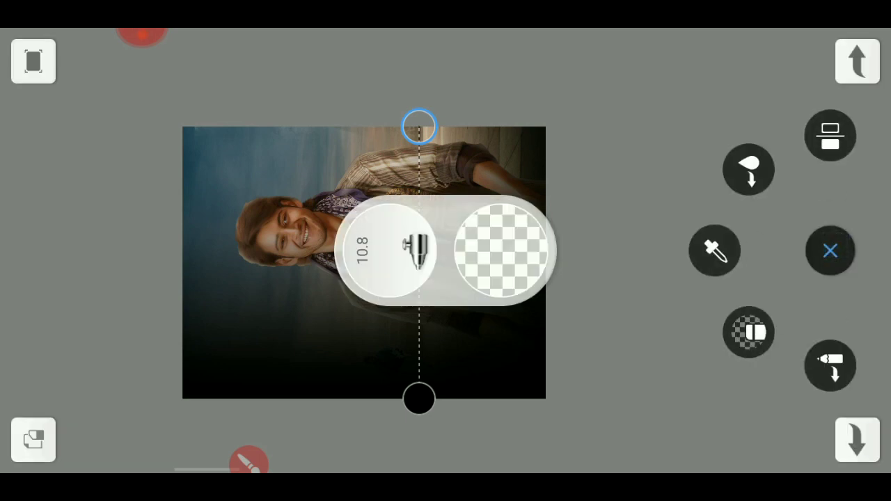
left_click(761, 319)
Solid-fill the new layer with bright yellow
left_click(99, 315)
left_click(463, 185)
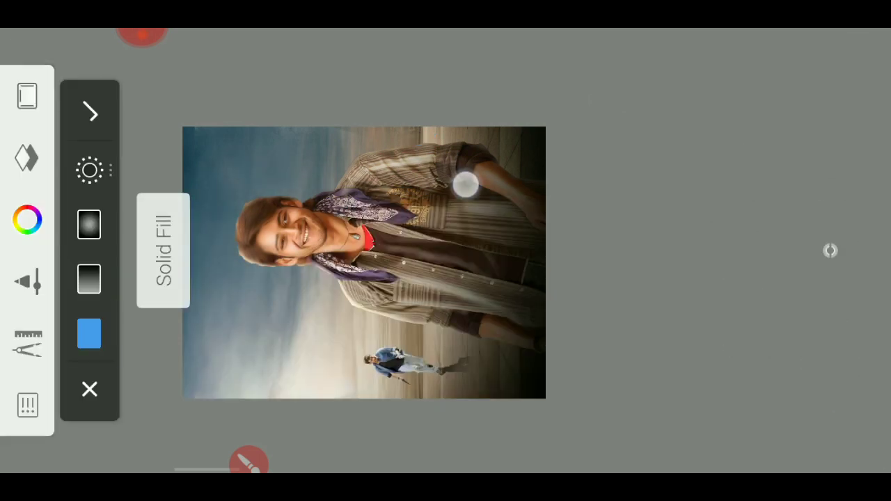
left_click(27, 219)
left_click(311, 160)
left_click(834, 251)
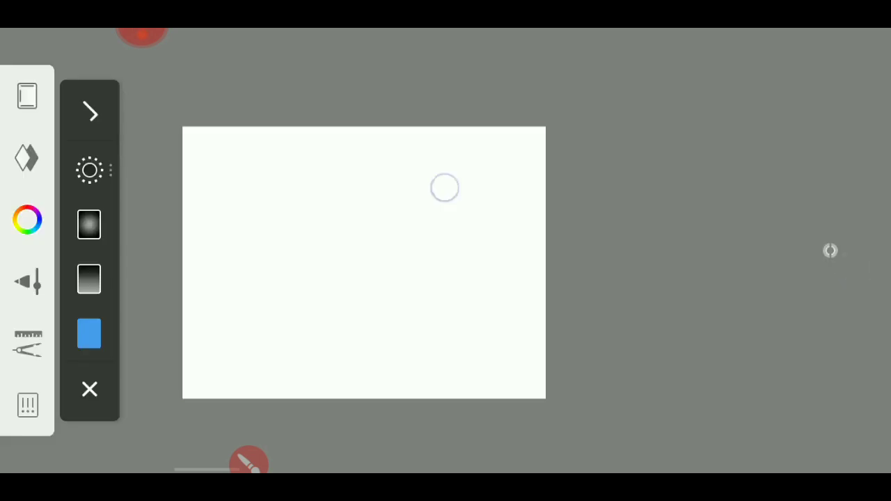
left_click(445, 188)
Set the yellow layer to Overlay blending at 29% opacity
left_click(27, 154)
left_click(301, 83)
left_click(473, 278)
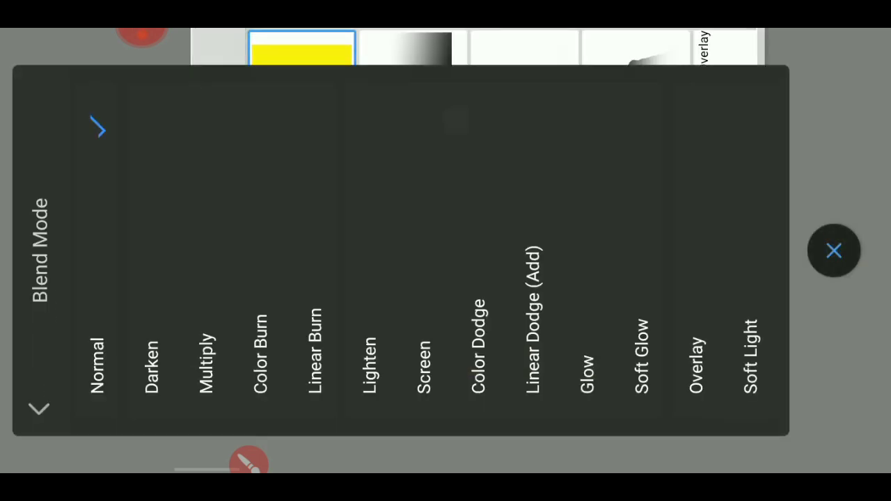
left_click_drag(710, 269, 445, 269)
left_click(834, 250)
mouse_move(676, 298)
left_mouse_down()
mouse_move(537, 173)
mouse_move(522, 193)
left_mouse_up()
left_click(829, 251)
left_click_drag(421, 163, 535, 292)
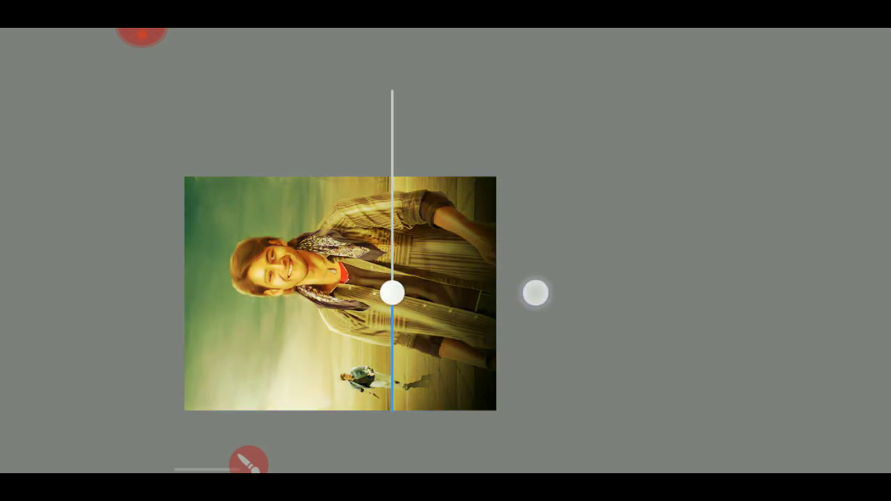
Shift the yellow overlay's hue and lightness with HSL Adjustment
left_click(832, 258)
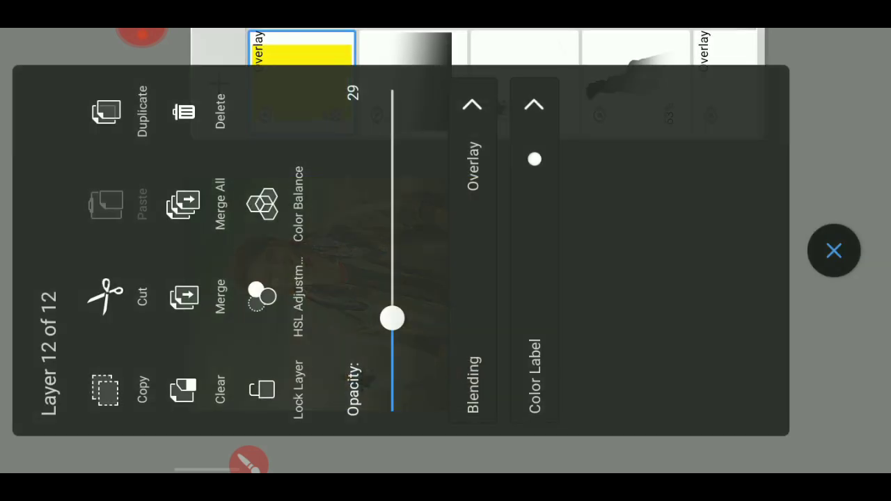
left_click(261, 296)
mouse_move(713, 250)
left_mouse_down()
mouse_move(724, 220)
mouse_move(749, 267)
mouse_move(773, 418)
mouse_move(763, 252)
mouse_move(765, 303)
left_mouse_up()
mouse_move(851, 251)
left_mouse_down()
mouse_move(851, 306)
mouse_move(855, 166)
left_mouse_up()
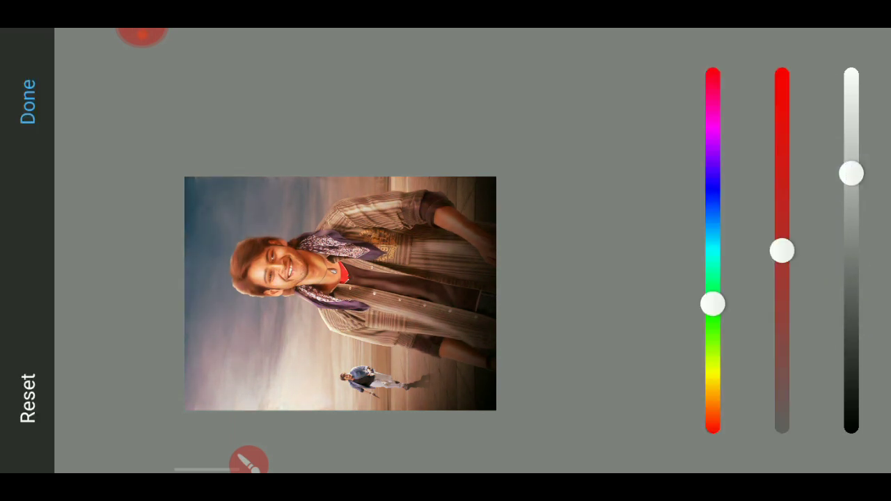
Shift the overlay layer's hue toward teal-green, darken its lightness and set saturation to -65
left_click_drag(712, 302, 713, 231)
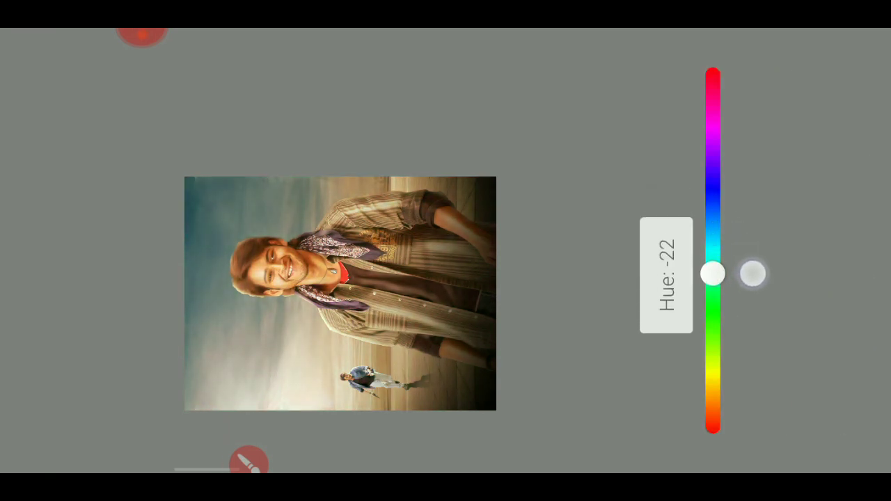
mouse_move(785, 251)
left_mouse_down()
mouse_move(798, 130)
mouse_move(818, 361)
mouse_move(830, 294)
mouse_move(720, 260)
mouse_move(728, 228)
left_mouse_up()
left_click_drag(744, 259, 744, 259)
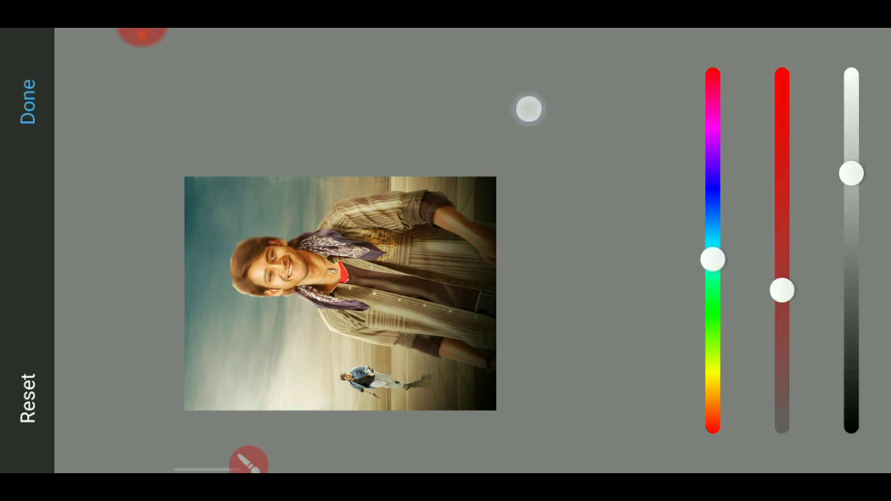
mouse_move(231, 245)
left_mouse_down()
mouse_move(195, 145)
mouse_move(191, 154)
left_mouse_up()
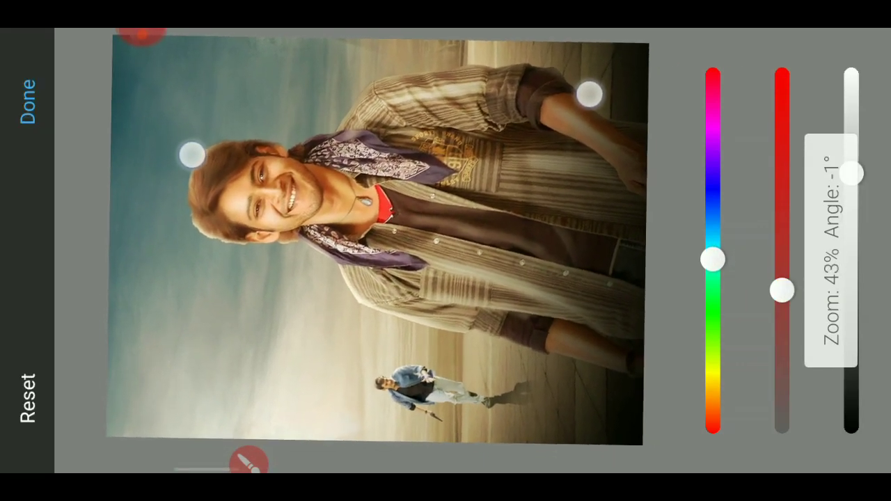
left_click_drag(712, 259, 716, 202)
mouse_move(851, 251)
left_mouse_down()
mouse_move(851, 171)
mouse_move(850, 225)
left_mouse_up()
left_click_drag(854, 280, 851, 256)
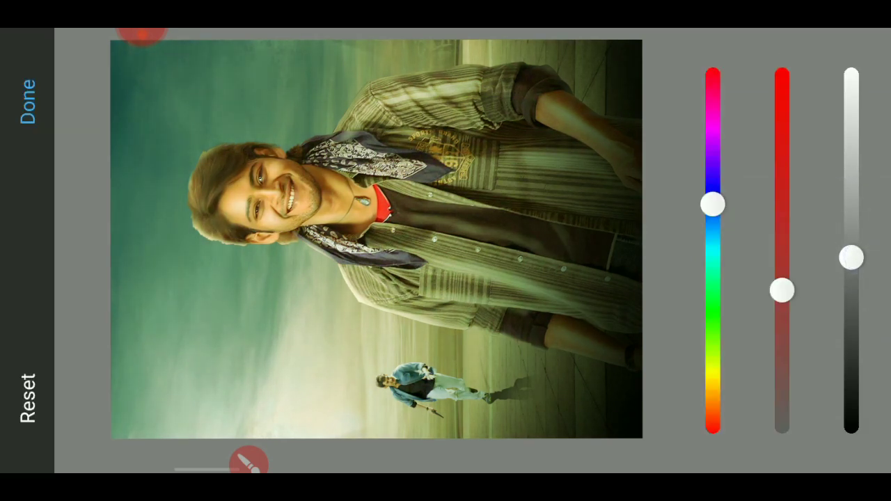
mouse_move(781, 288)
left_mouse_down()
mouse_move(781, 218)
mouse_move(801, 255)
mouse_move(805, 368)
left_mouse_up()
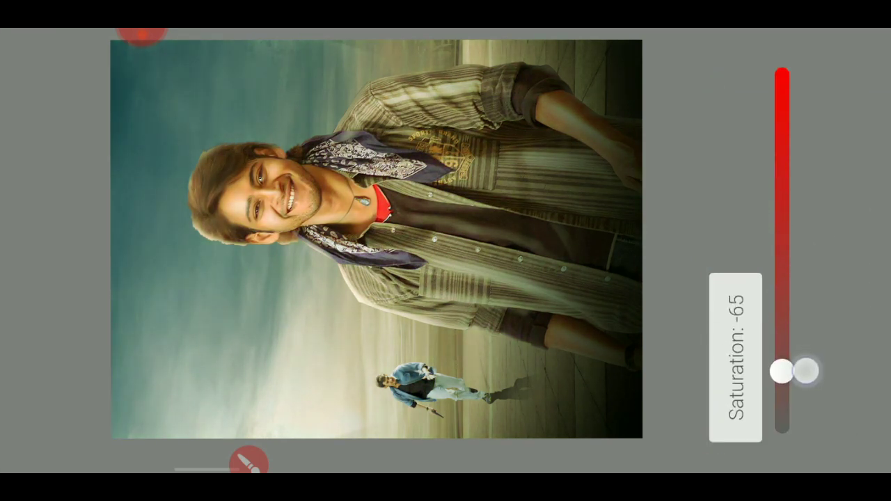
left_click(28, 100)
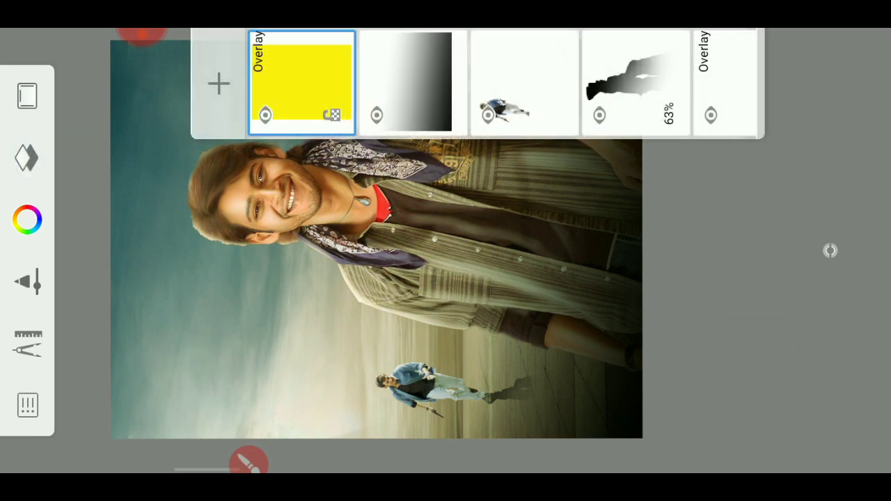
Select the top green layer and try Color blending on it
left_click(681, 303)
left_click(30, 125)
left_click(27, 96)
left_click(266, 114)
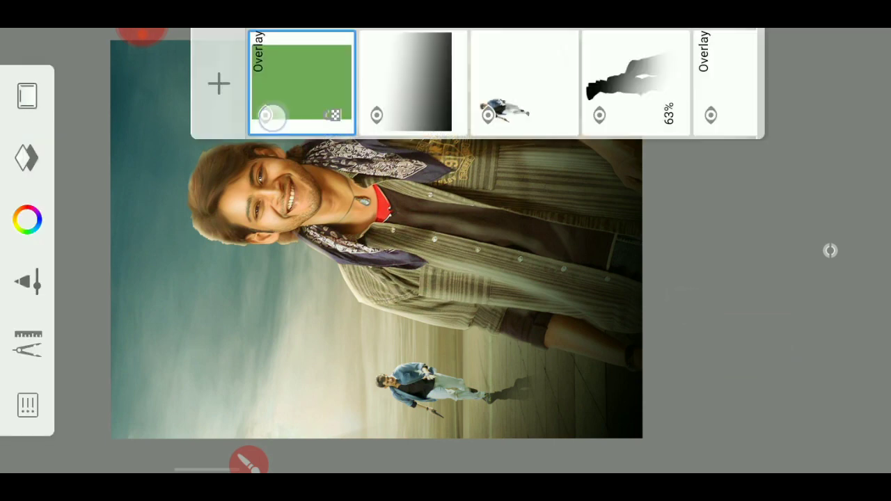
scroll(380, 192, "up", 2)
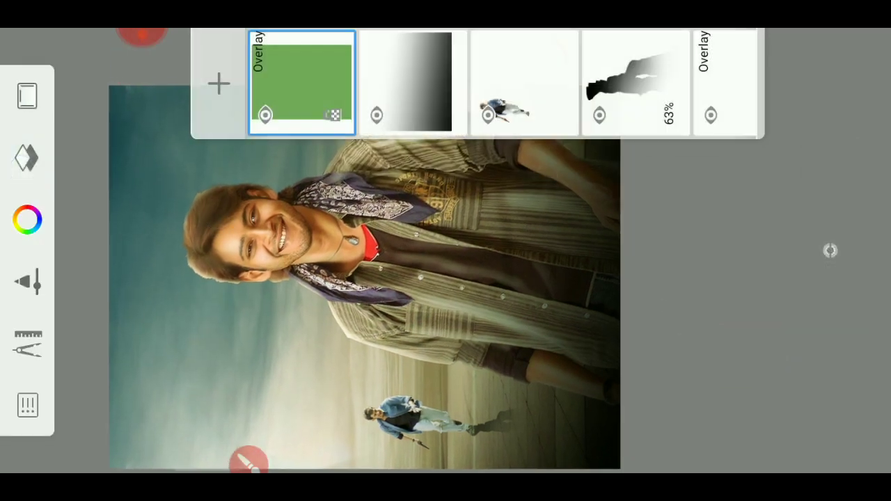
left_click(301, 82)
left_click(479, 149)
left_click(756, 250)
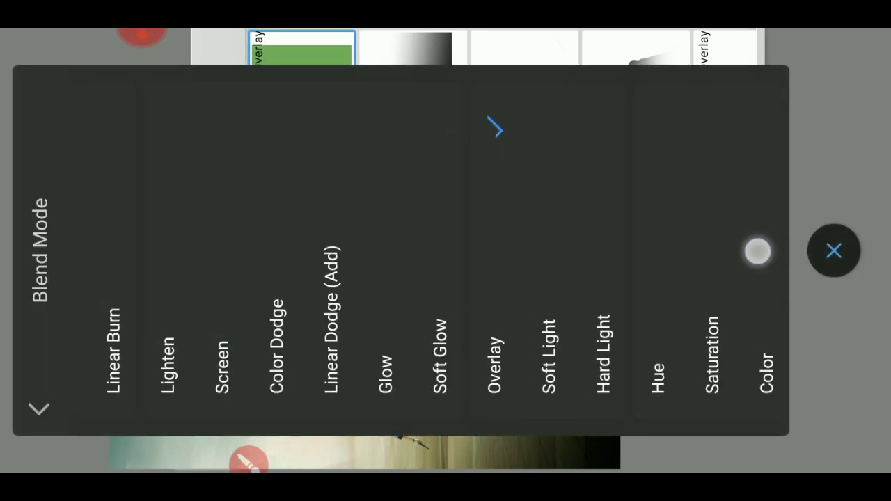
Switch the green layer's blend mode to Color Dodge, then to Soft Light
scroll(390, 169, "down", 2)
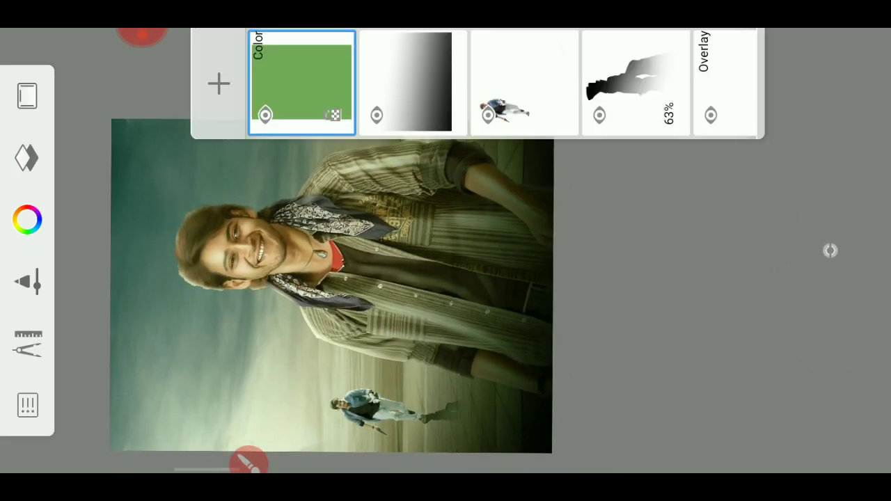
left_click(302, 79)
left_click(471, 129)
left_click(208, 152)
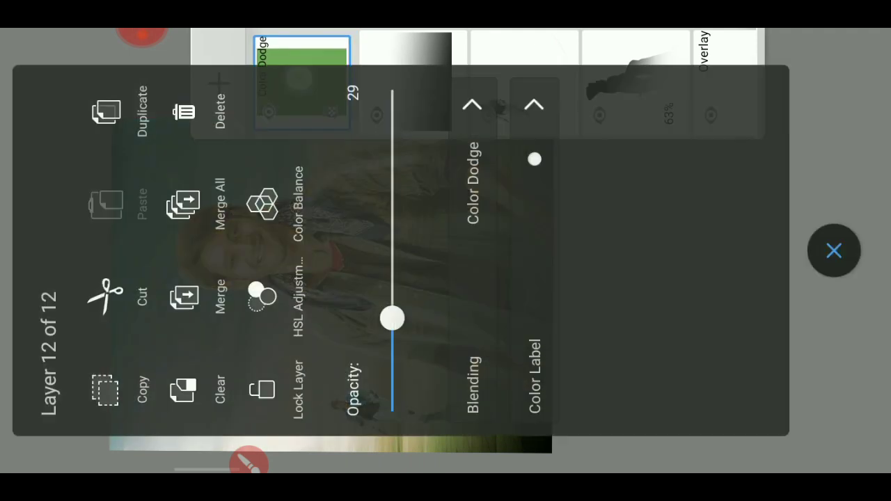
left_click(473, 122)
left_click_drag(702, 196, 460, 123)
left_click(833, 250)
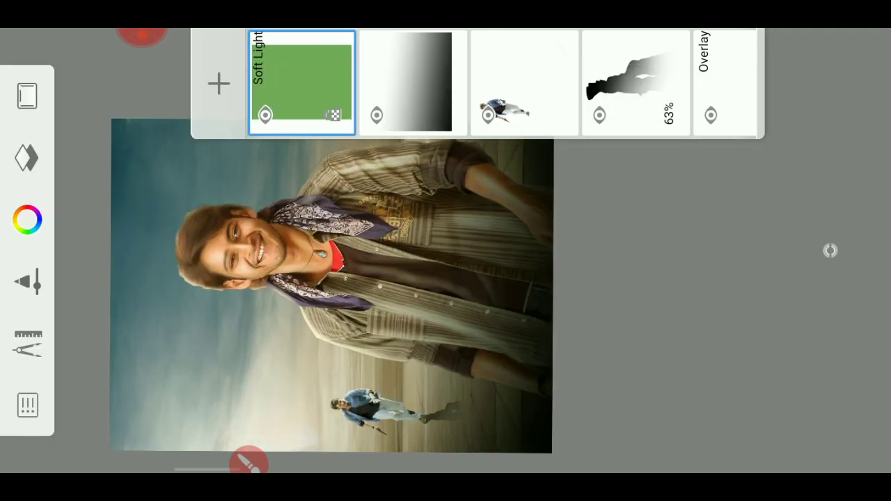
Raise the Soft Light layer's opacity and move it one step down the stack
left_click(303, 72)
left_click_drag(504, 316, 505, 202)
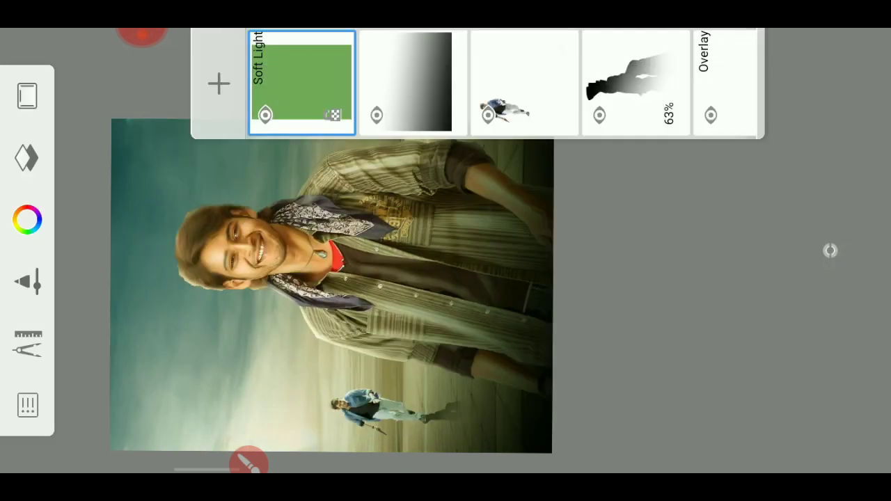
left_click_drag(300, 76, 589, 83)
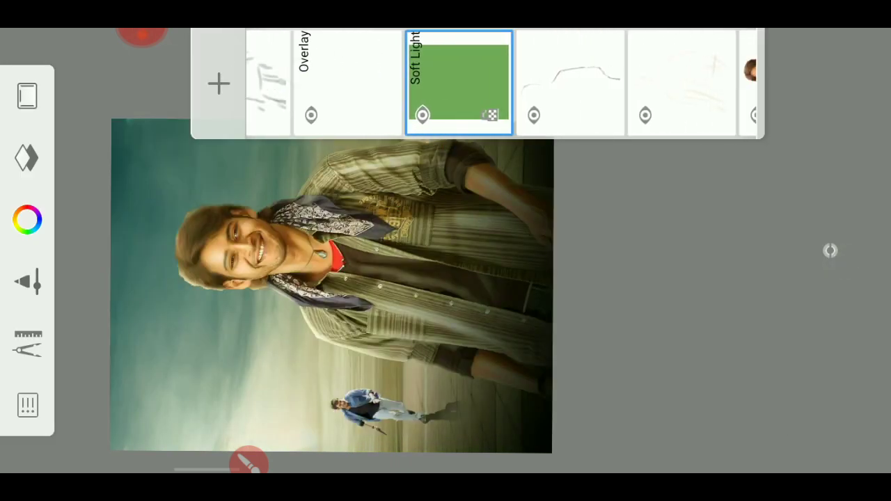
Reposition the Soft Light layer, duplicate it and set the copy to Overlay blending
left_click_drag(473, 77, 682, 80)
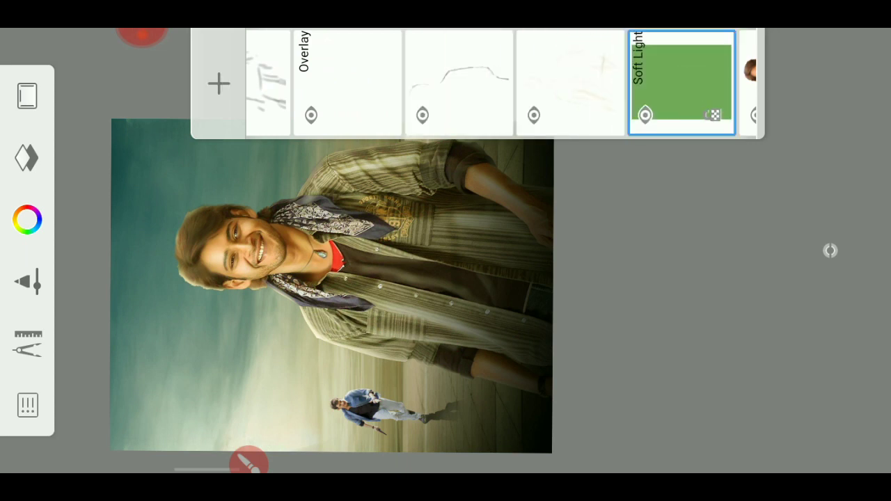
left_click_drag(389, 73, 650, 81)
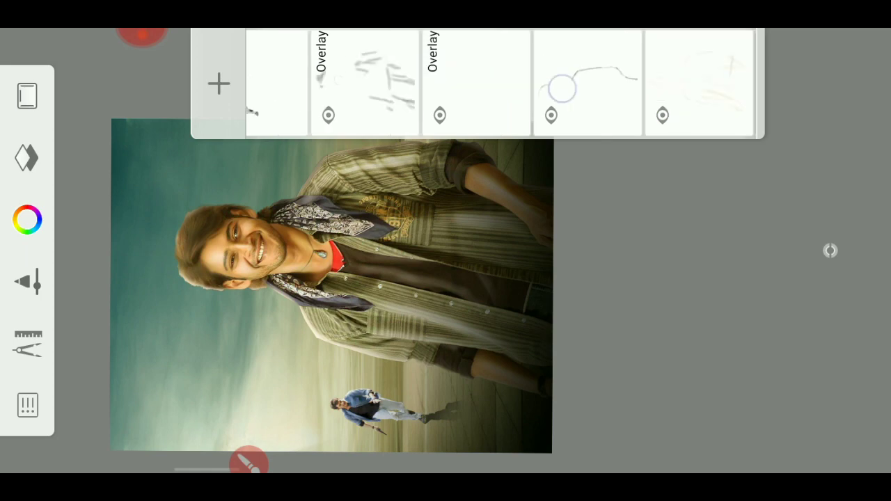
mouse_move(650, 80)
left_mouse_down()
mouse_move(679, 81)
mouse_move(520, 81)
mouse_move(680, 82)
left_mouse_up()
left_click(612, 75)
left_click(115, 110)
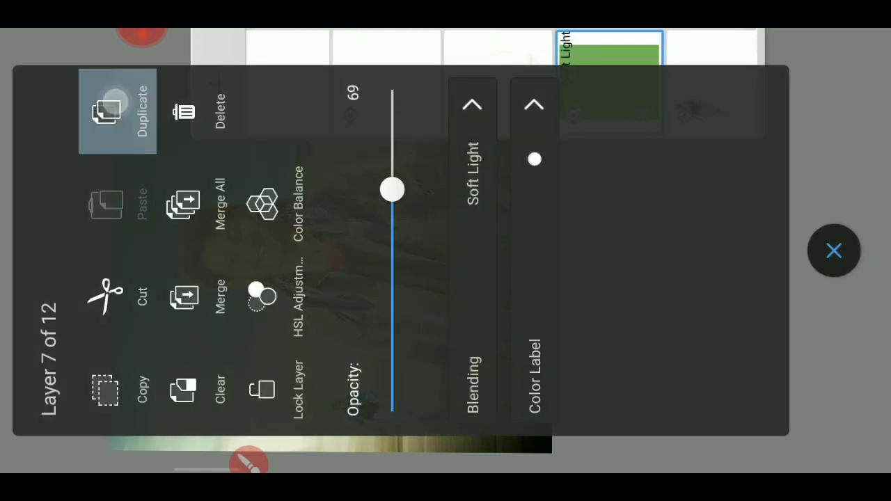
left_click(468, 132)
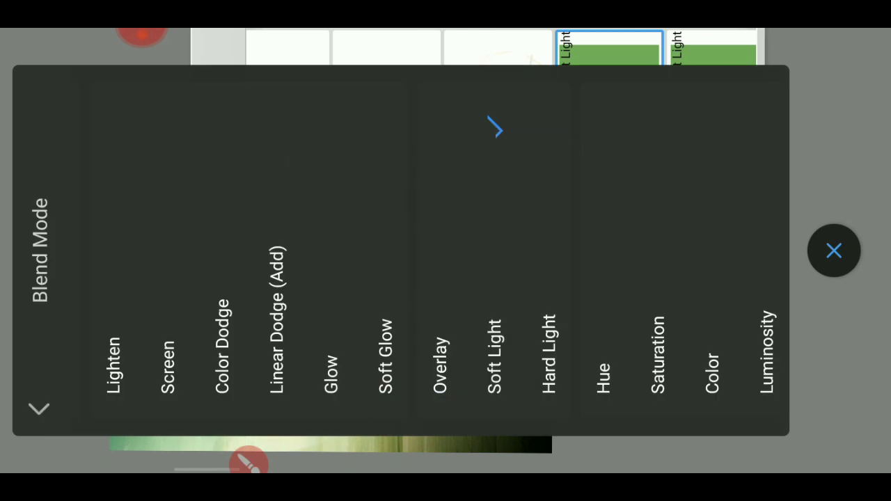
left_click(449, 280)
Shift the copied layer's hue so the sky turns blue, and darken its lightness
left_click(620, 80)
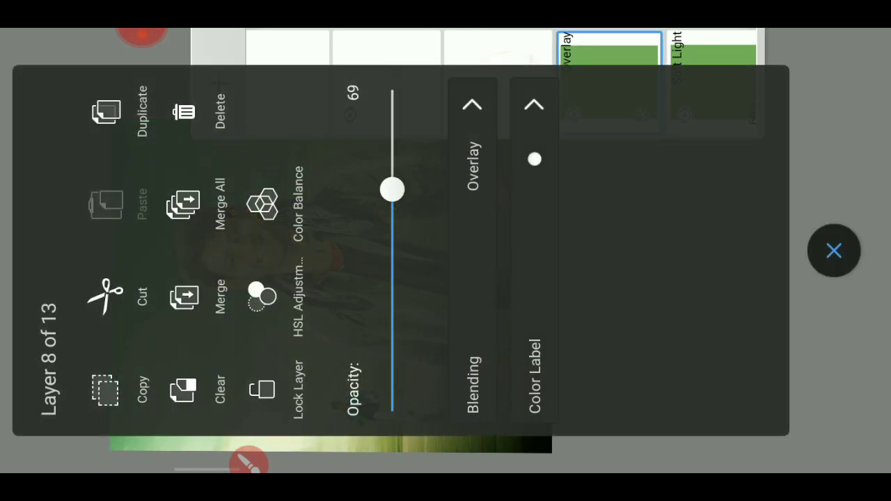
left_click(267, 297)
mouse_move(737, 168)
left_mouse_down()
mouse_move(740, 134)
mouse_move(784, 227)
mouse_move(784, 174)
mouse_move(803, 309)
left_mouse_up()
mouse_move(851, 251)
left_mouse_down()
mouse_move(851, 199)
mouse_move(852, 302)
left_mouse_up()
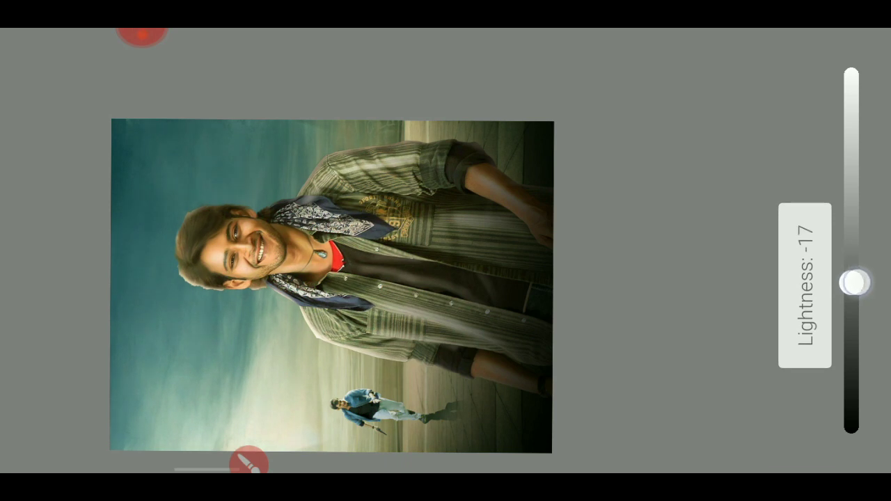
left_click(28, 100)
Import the fire.png sparks image into the composite
scroll(327, 278, "down", 2)
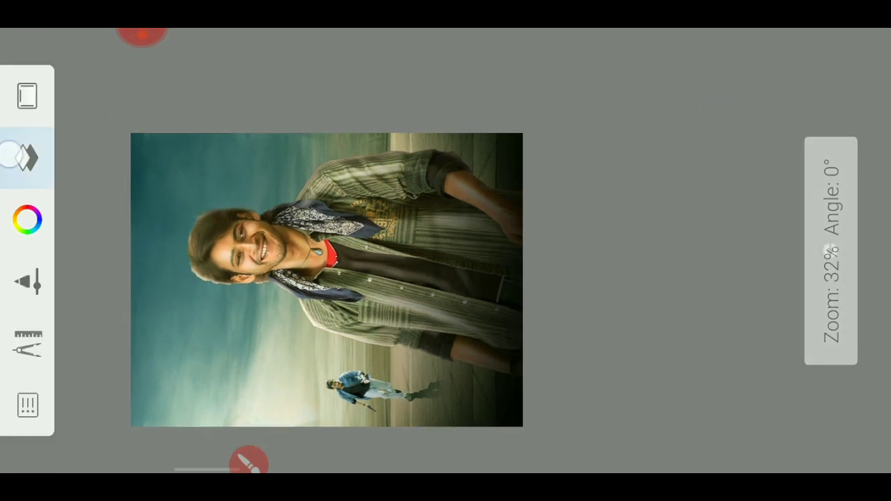
left_click(28, 157)
left_click(27, 344)
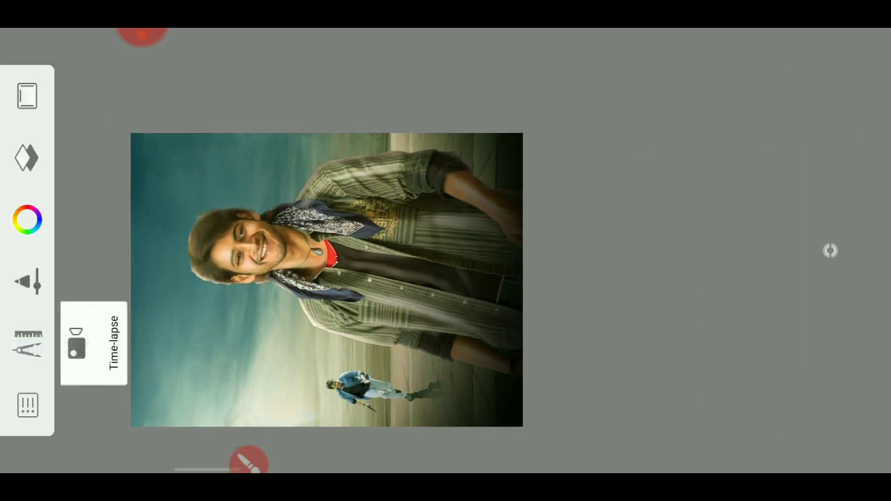
left_click(270, 254)
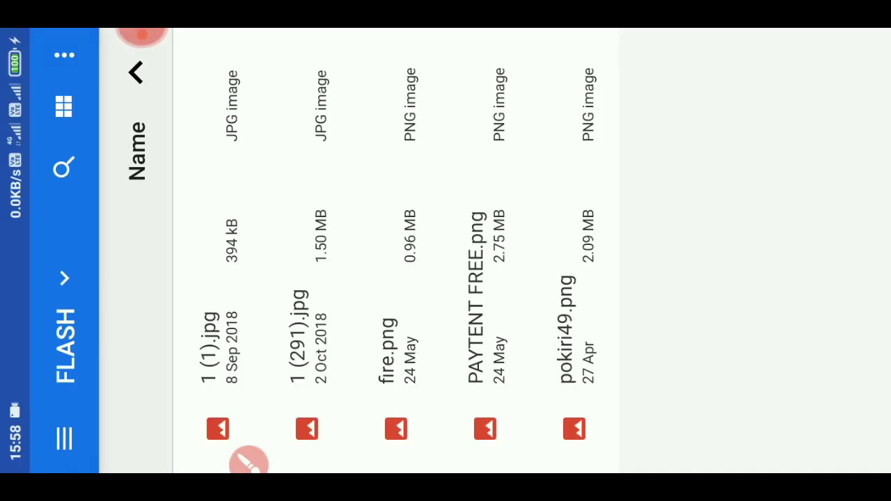
left_click(395, 348)
Place the imported fire image and set its layer to Screen blending
left_click(34, 94)
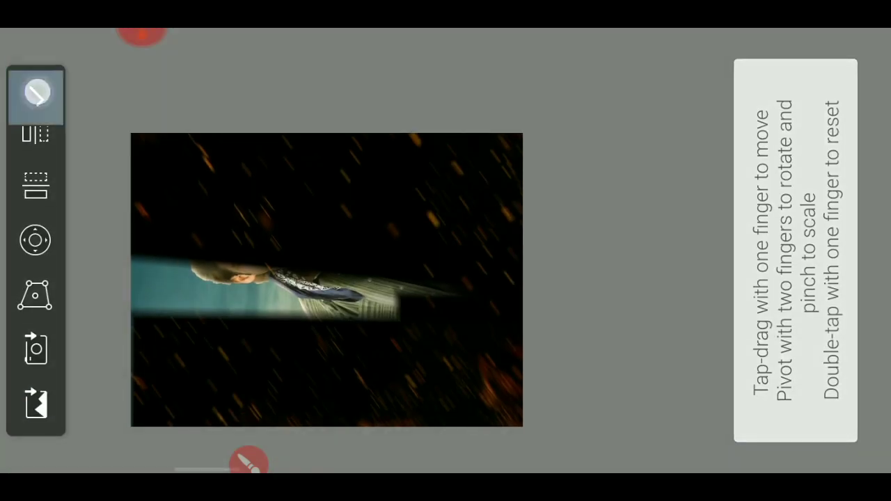
left_click(301, 82)
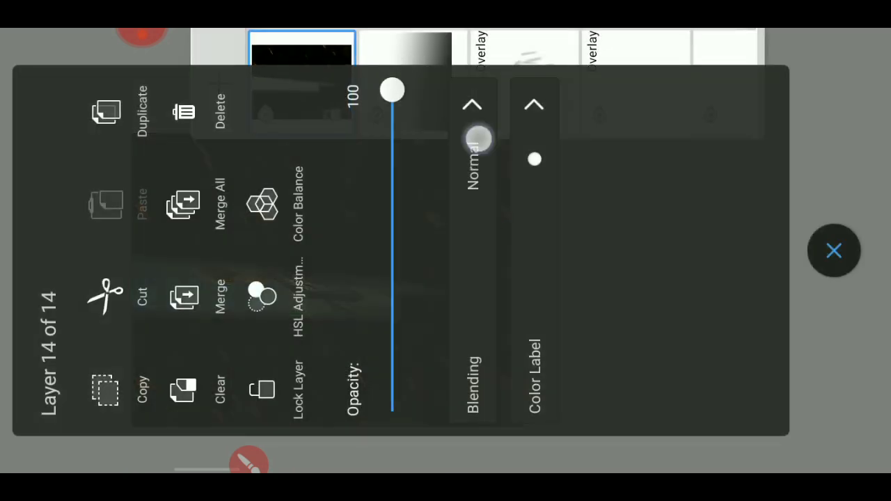
left_click(477, 139)
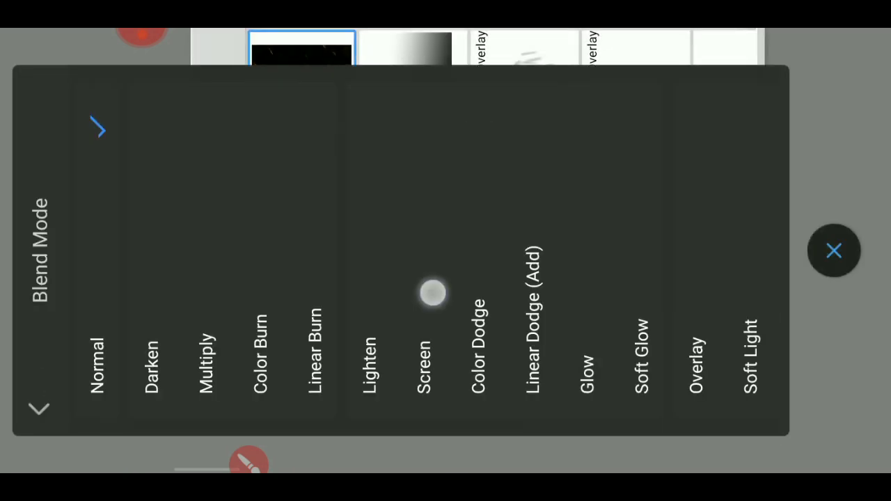
left_click(424, 313)
left_click(834, 251)
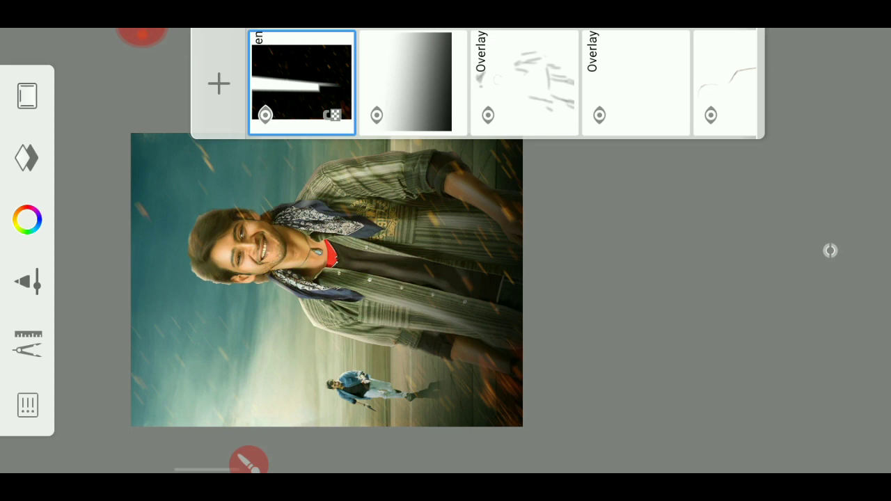
left_click(593, 221)
scroll(418, 209, "up", 5)
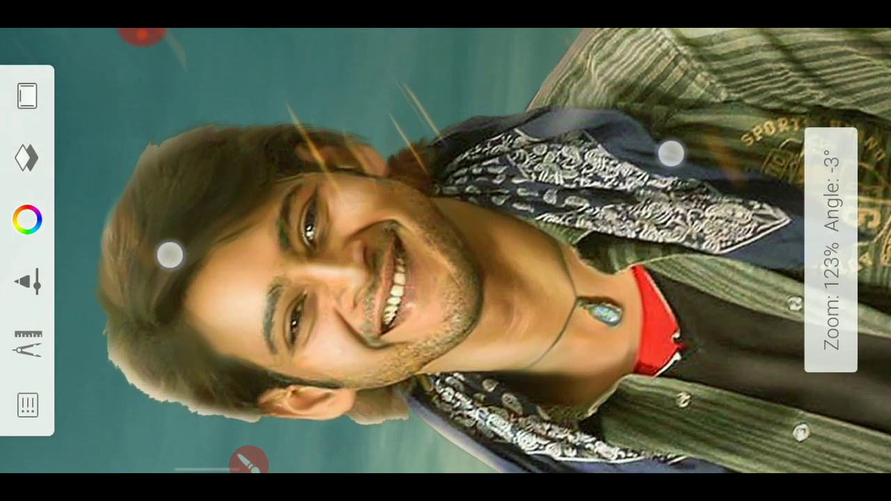
Choose the Soft Airbrush from the brush library and shrink it to size 33.8
left_click(28, 282)
left_click(42, 344)
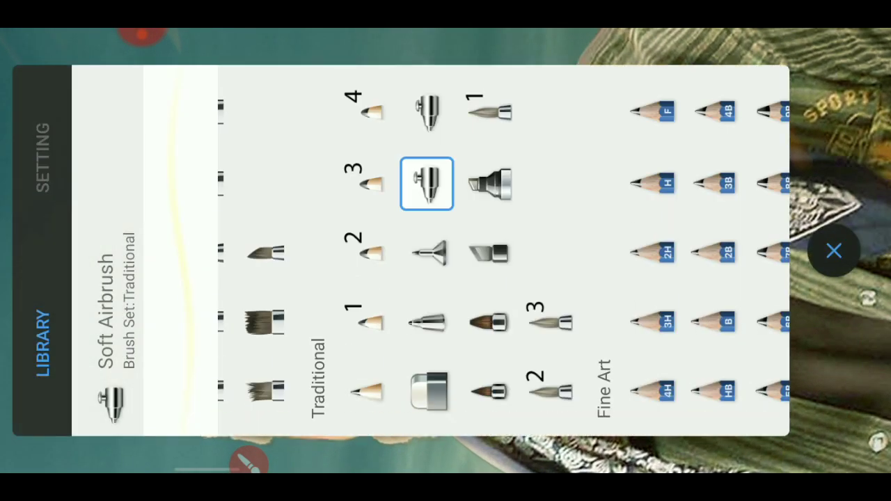
left_click_drag(626, 251, 209, 250)
left_click(573, 111)
left_click(833, 250)
left_click(830, 251)
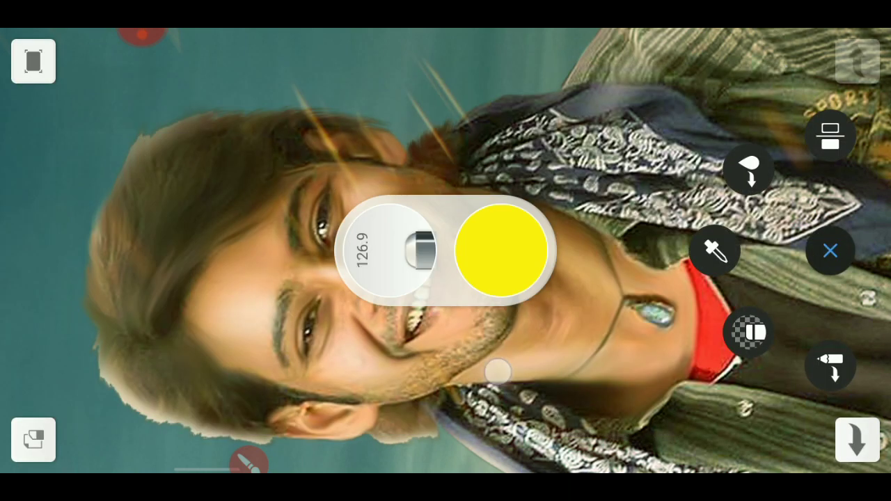
left_click_drag(420, 250, 390, 250)
left_click(326, 167)
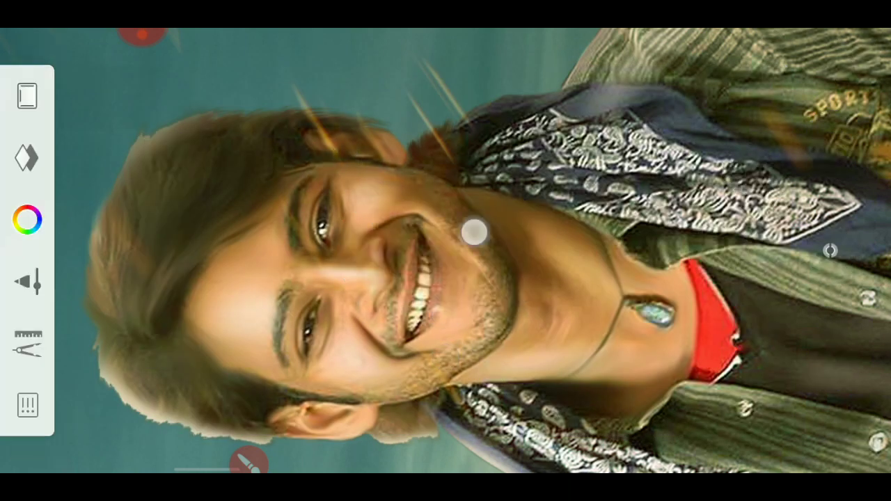
Open HSL Adjustment on the smiling man's layer and start changing its saturation
mouse_move(442, 201)
left_mouse_down()
mouse_move(542, 151)
mouse_move(509, 175)
left_mouse_up()
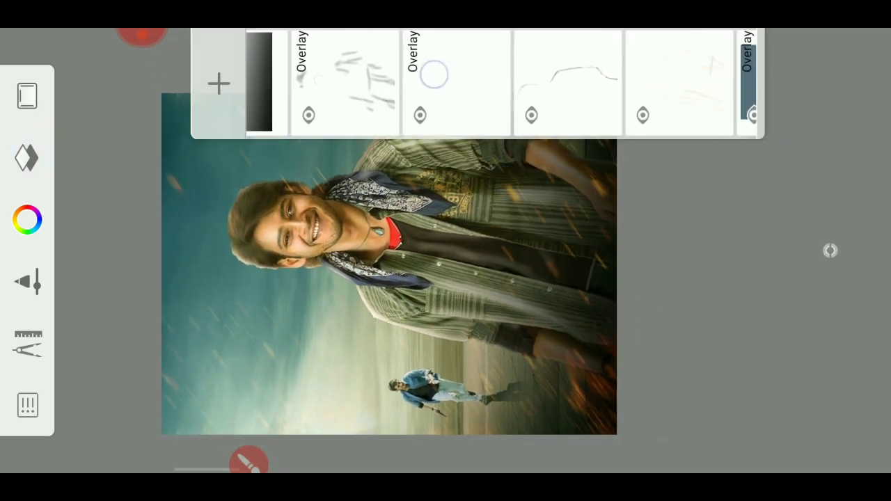
left_click_drag(541, 76, 313, 80)
left_click(531, 83)
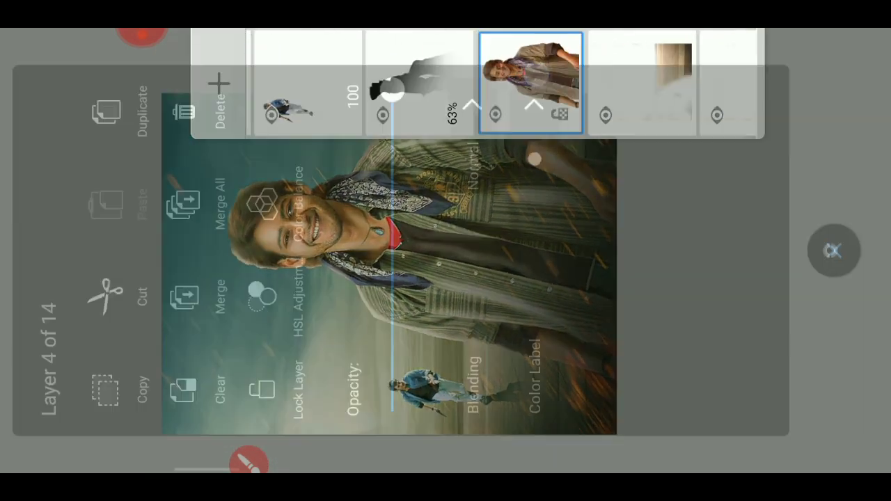
left_click(273, 297)
mouse_move(782, 249)
left_mouse_down()
mouse_move(784, 143)
mouse_move(789, 235)
mouse_move(794, 215)
left_mouse_up()
Lower the man layer's saturation and lightness and apply the adjustment
mouse_move(851, 250)
left_mouse_down()
mouse_move(851, 281)
mouse_move(851, 258)
left_mouse_up()
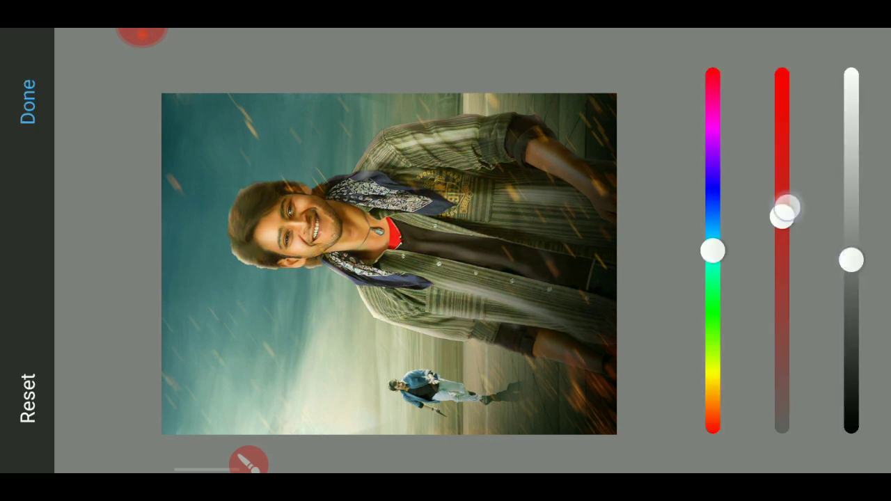
left_click_drag(782, 213, 803, 253)
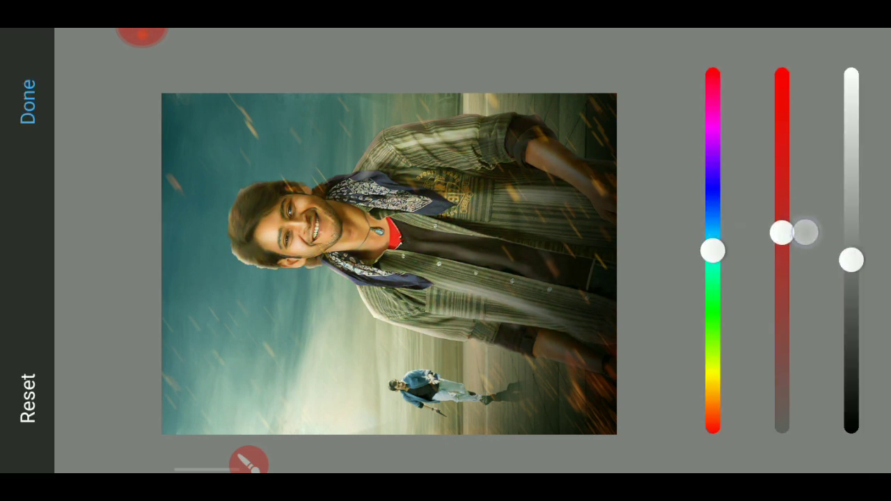
left_click(830, 251)
left_click_drag(236, 194, 244, 198)
left_click(830, 250)
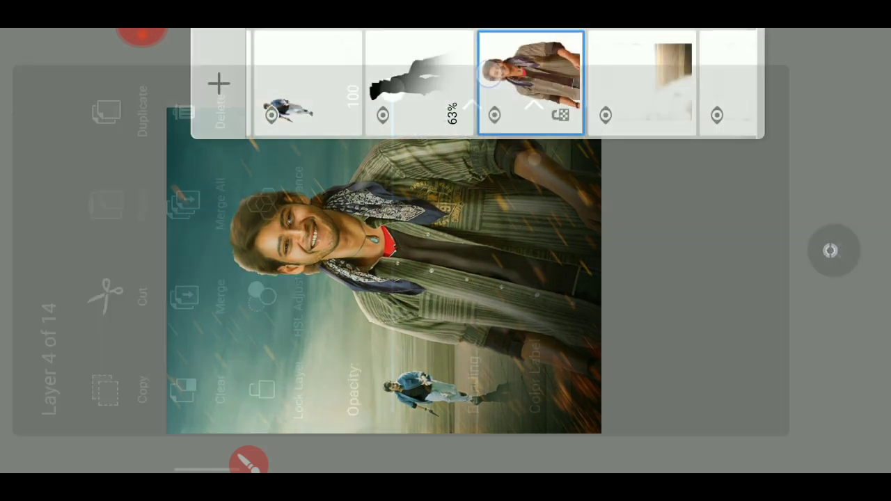
Reopen HSL on the man's layer and reduce saturation to -22 and lightness to -10
scroll(487, 83, "left", 3)
scroll(445, 111, "left", 1)
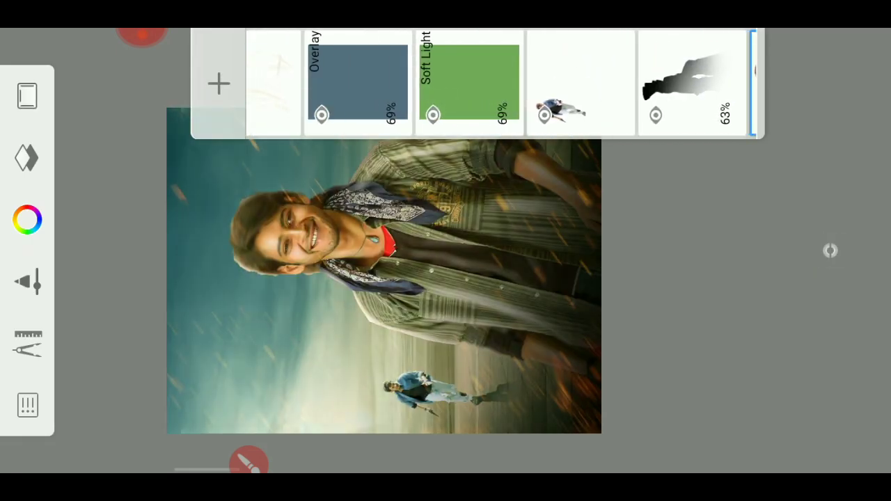
left_click_drag(193, 189, 209, 195)
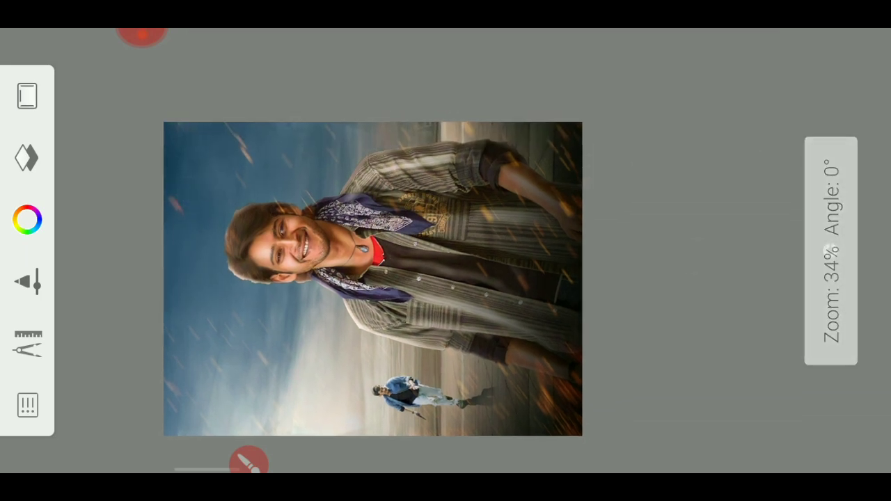
left_click_drag(626, 83, 418, 83)
left_click(540, 80)
left_click(272, 292)
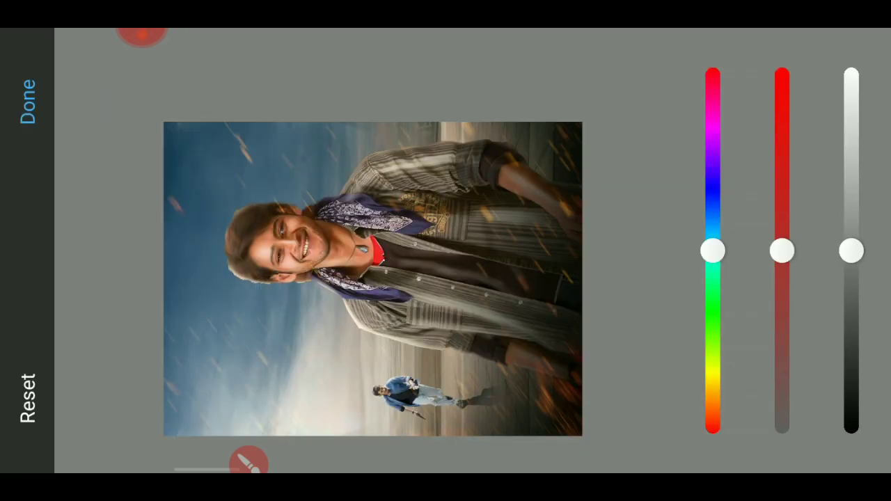
mouse_move(782, 248)
left_mouse_down()
mouse_move(787, 280)
mouse_move(800, 276)
left_mouse_up()
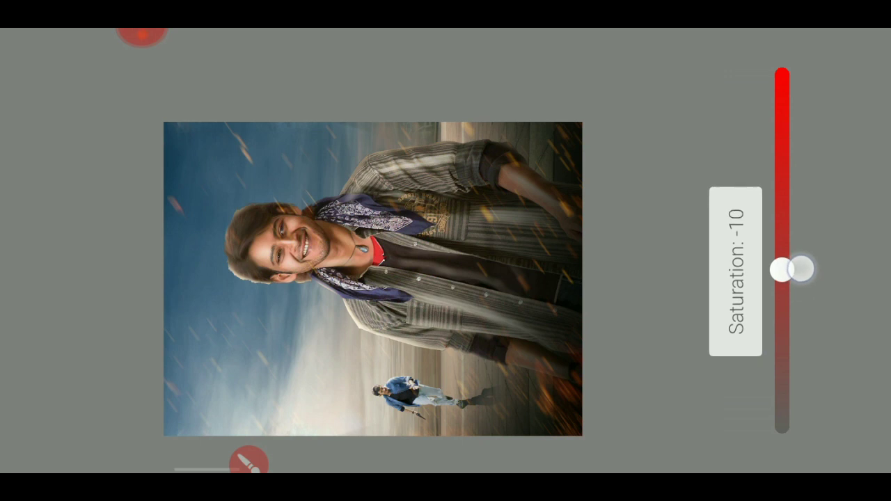
mouse_move(712, 249)
left_mouse_down()
mouse_move(730, 213)
mouse_move(731, 119)
mouse_move(712, 249)
left_mouse_up()
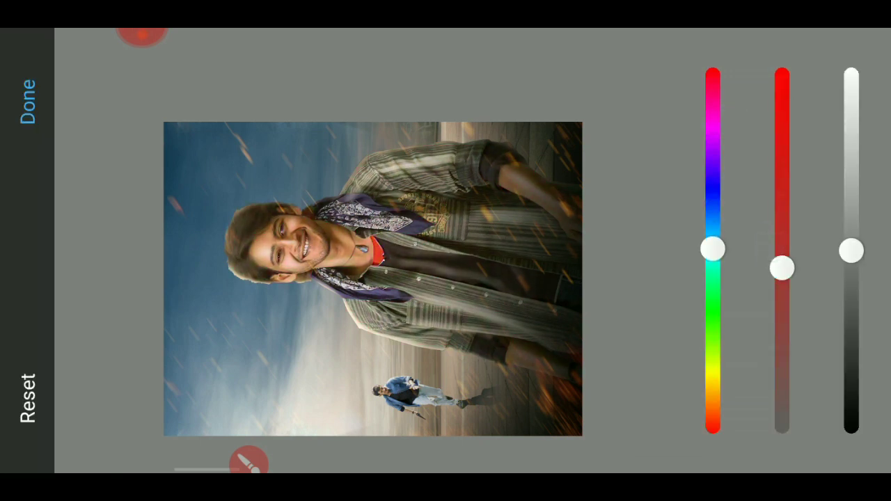
mouse_move(781, 250)
left_mouse_down()
mouse_move(783, 191)
mouse_move(801, 287)
mouse_move(800, 278)
left_mouse_up()
mouse_move(852, 248)
left_mouse_down()
mouse_move(851, 229)
mouse_move(851, 253)
left_mouse_up()
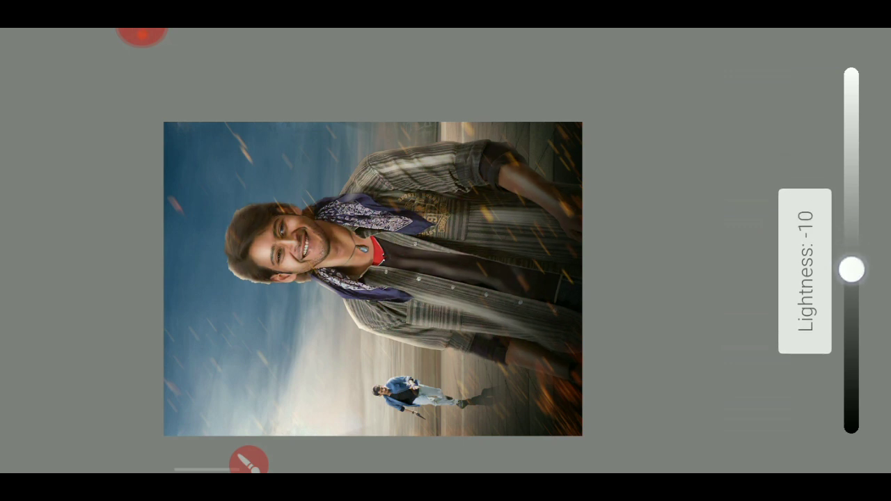
left_click(30, 110)
left_click(27, 158)
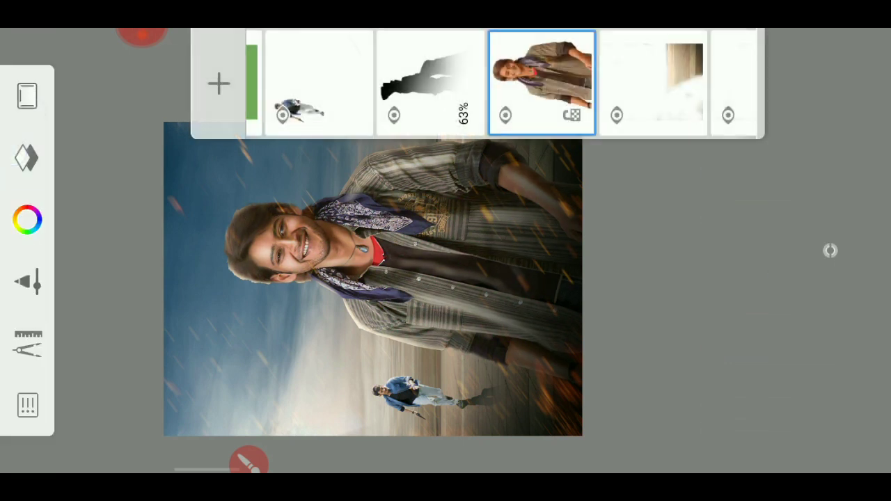
Shift the green Soft Light layer's hue toward blue
mouse_move(654, 80)
left_mouse_down()
mouse_move(612, 80)
mouse_move(738, 82)
left_mouse_up()
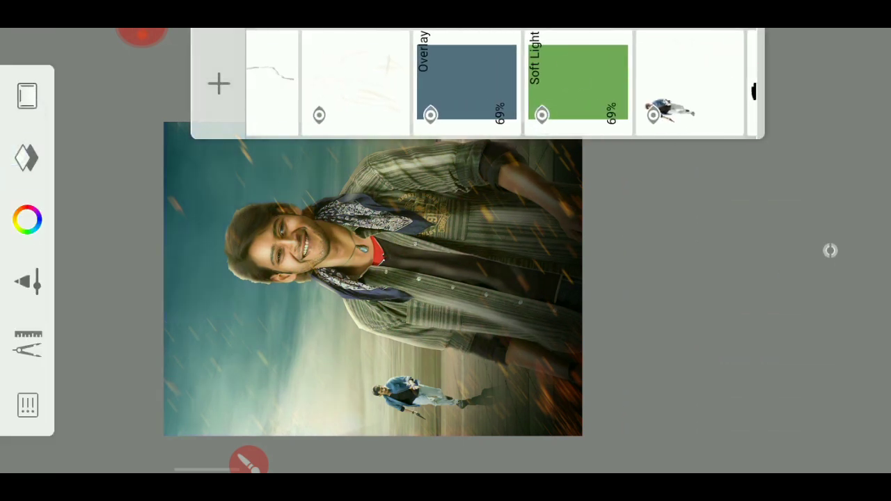
left_click(569, 73)
left_click(270, 290)
left_click_drag(712, 250, 714, 211)
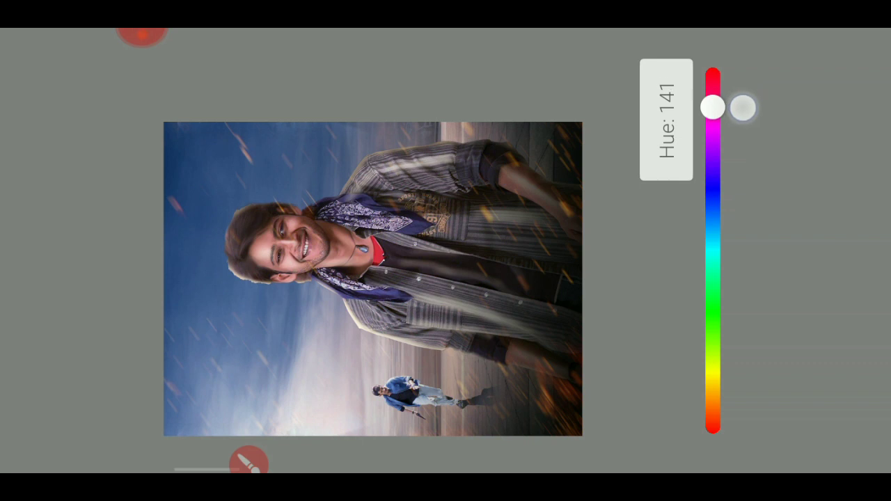
left_click(28, 103)
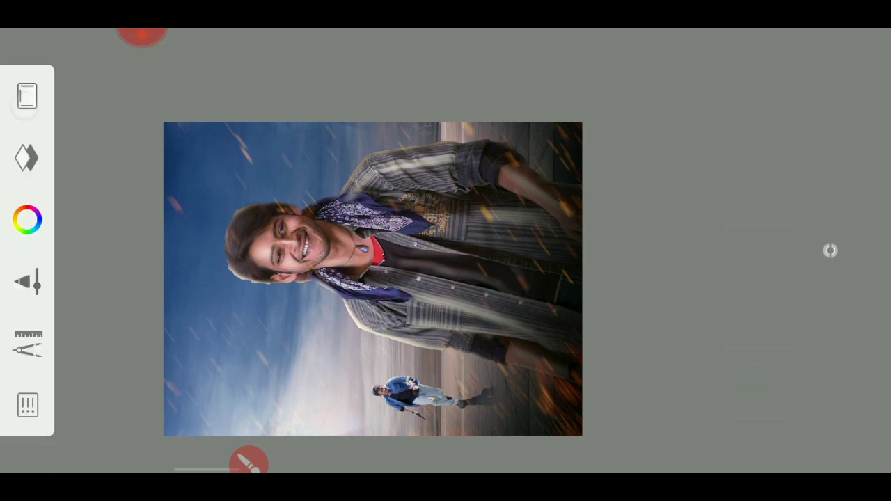
left_click(26, 167)
Reorder the Soft Light and blue-grey Overlay layers in the layer stack
left_click_drag(579, 83, 467, 82)
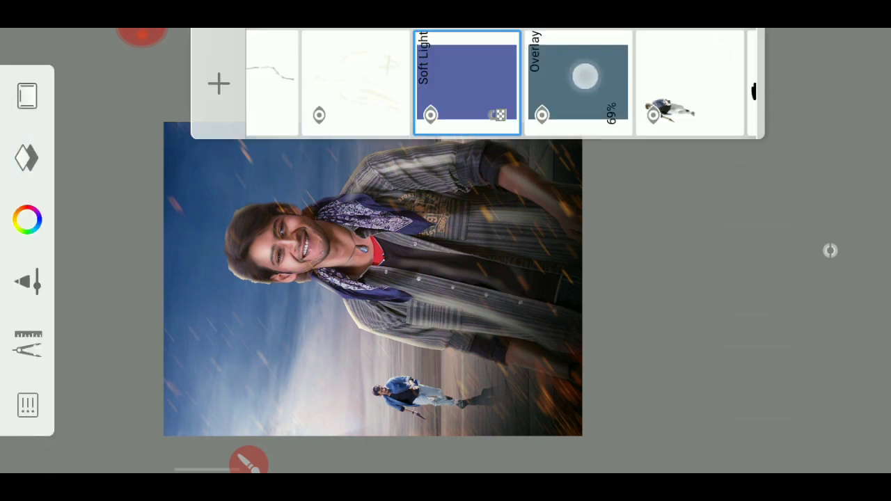
left_click_drag(579, 82, 359, 82)
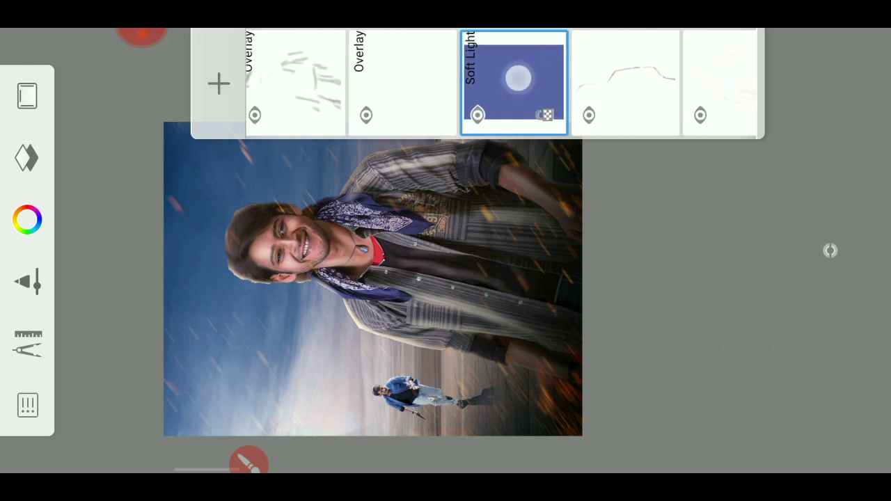
mouse_move(513, 82)
left_mouse_down()
mouse_move(332, 82)
mouse_move(341, 84)
left_mouse_up()
left_click_drag(661, 82, 382, 82)
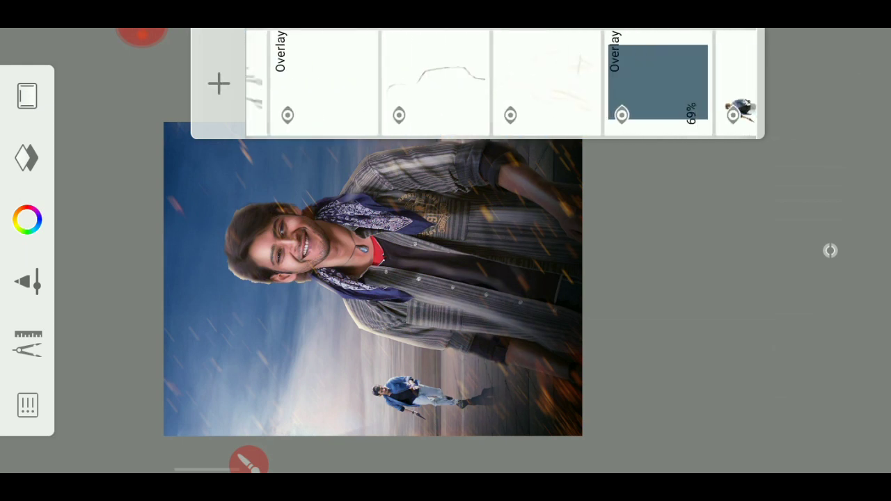
mouse_move(597, 82)
left_mouse_down()
mouse_move(368, 83)
mouse_move(376, 82)
left_mouse_up()
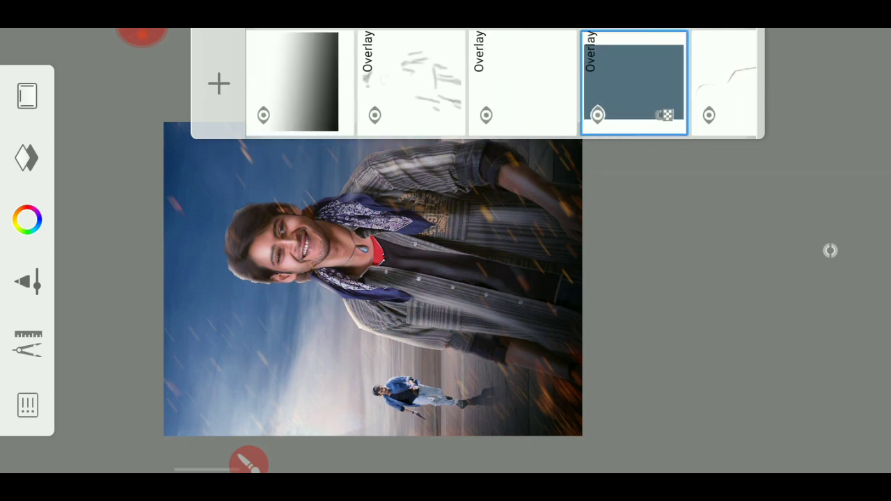
mouse_move(528, 80)
left_mouse_down()
mouse_move(398, 83)
mouse_move(452, 105)
mouse_move(613, 114)
left_mouse_up()
Hide the blue-grey Overlay layer, show the teal Overlay layer and lower its opacity
left_click(570, 81)
left_click(831, 248)
left_click(613, 115)
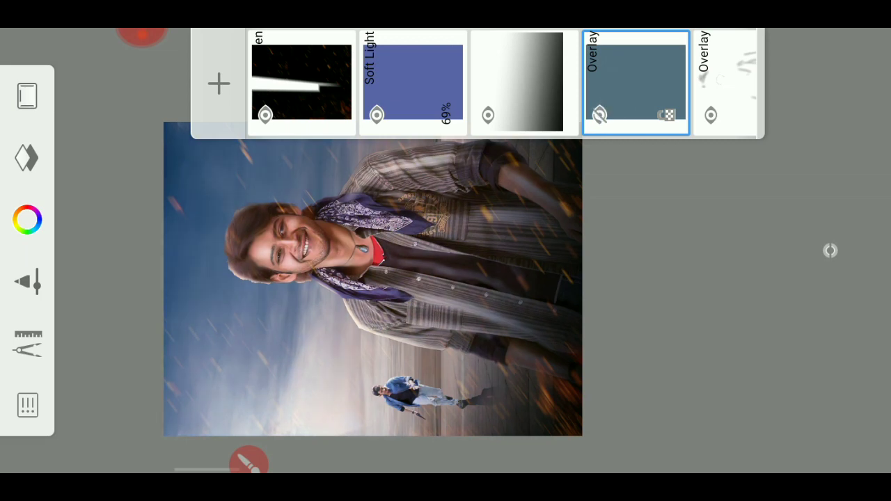
left_click_drag(636, 76, 417, 80)
left_click(377, 115)
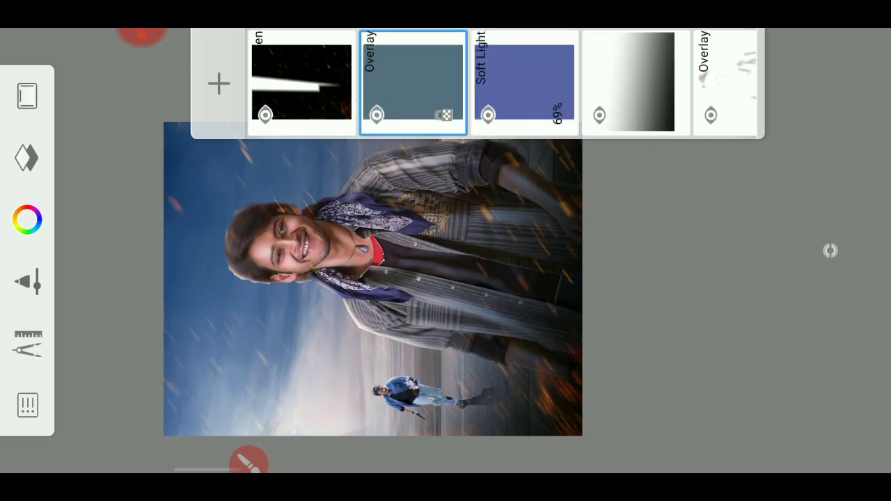
left_click(413, 82)
left_click_drag(552, 189, 552, 365)
scroll(397, 174, "down", 2)
On the smiling man's photo layer, magic-wand the sky and invert the selection onto him
left_click_drag(643, 72, 313, 76)
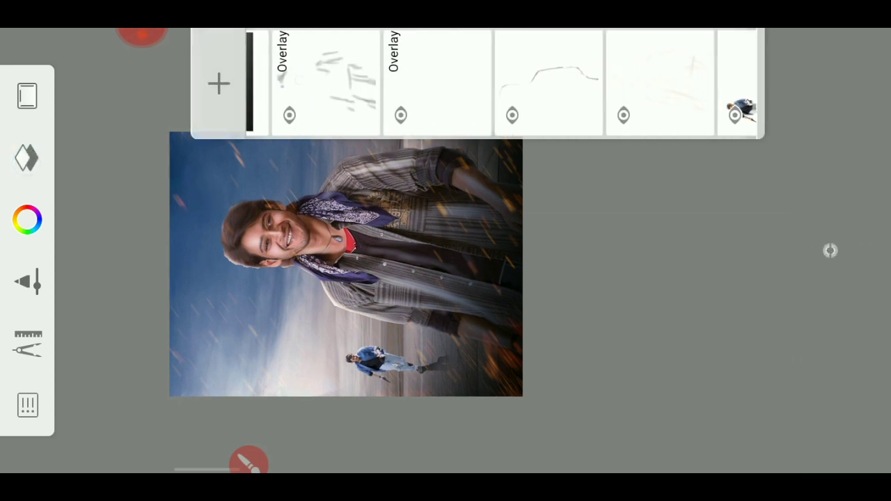
left_click(731, 80)
left_click(29, 318)
left_click(29, 321)
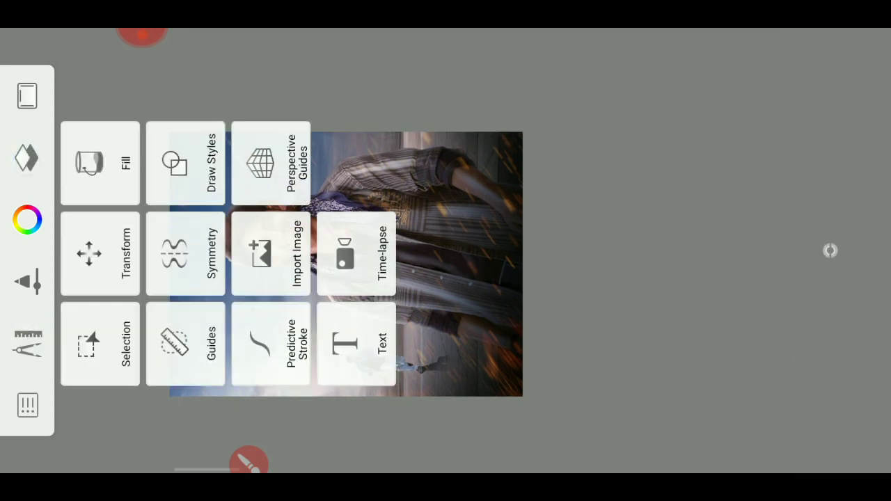
left_click(112, 317)
left_click(272, 314)
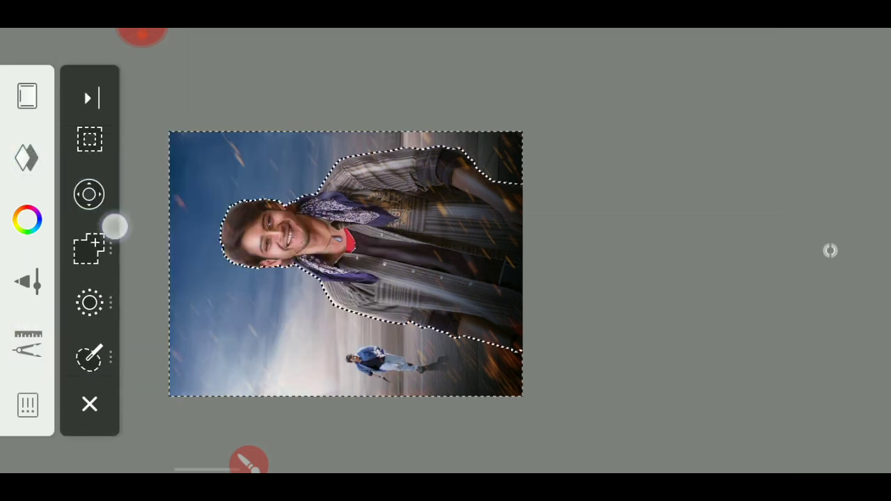
left_click(102, 202)
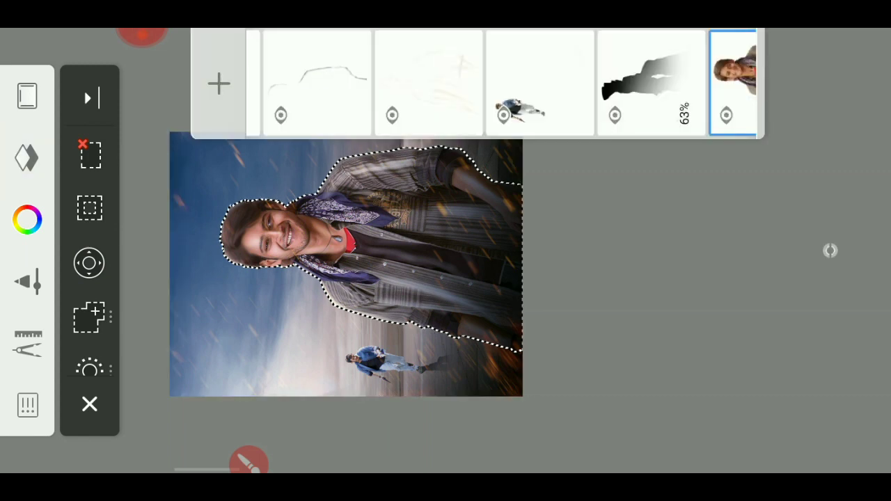
Lower the faint sketch layer's opacity and bring up the brush library
left_click_drag(317, 84, 428, 74)
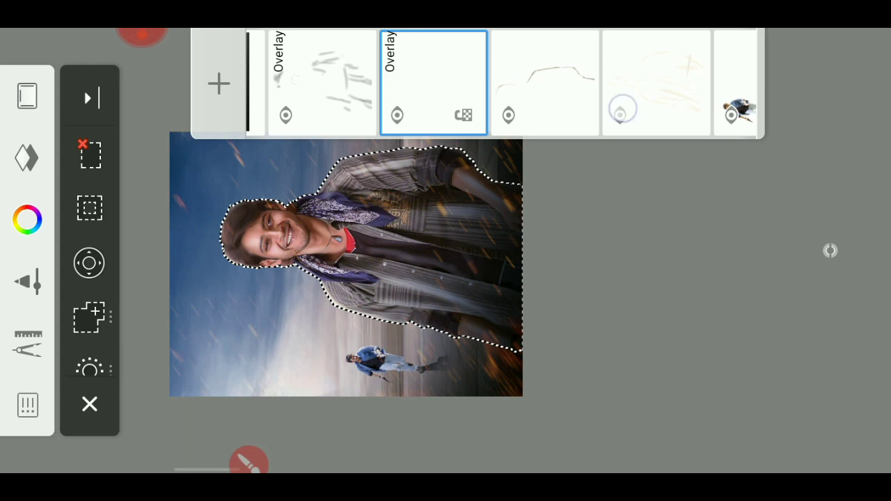
left_click(642, 74)
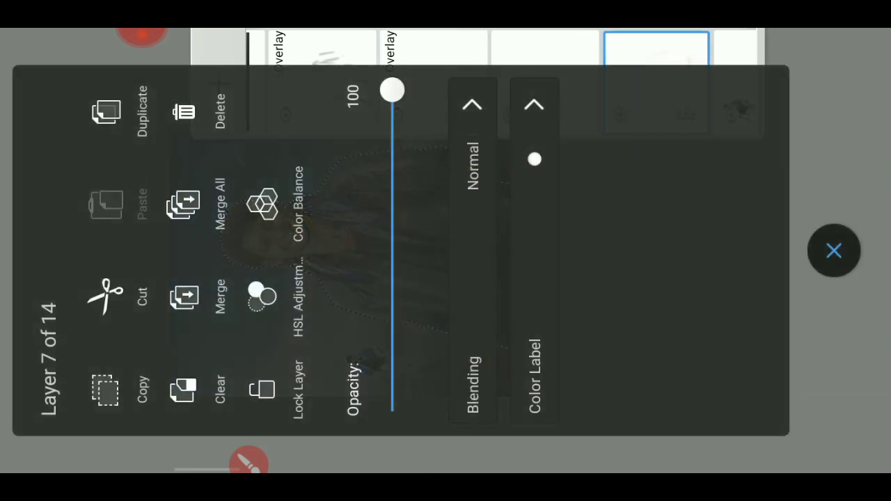
left_click_drag(392, 94, 501, 222)
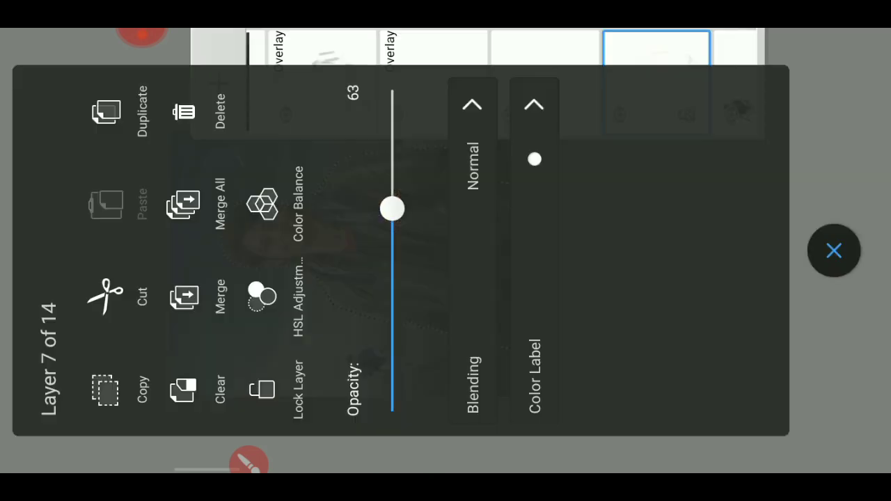
left_click(834, 250)
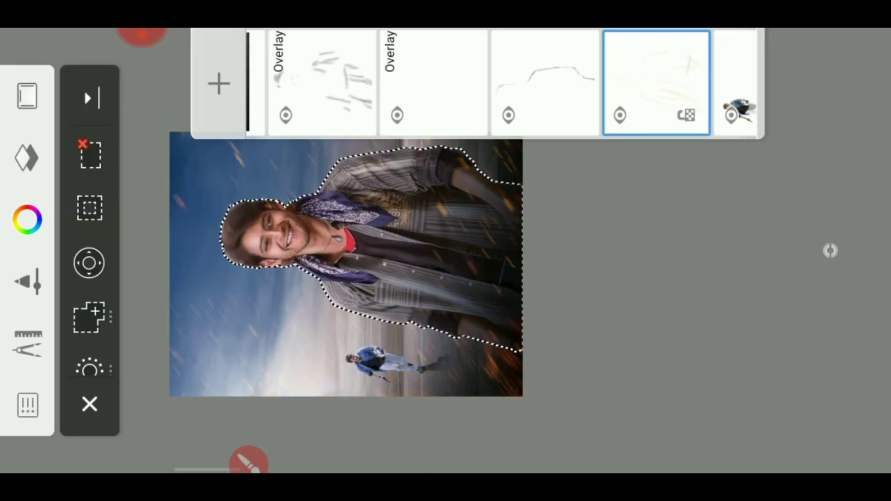
left_click(26, 281)
mouse_move(668, 124)
left_mouse_down()
mouse_move(547, 124)
mouse_move(731, 124)
left_mouse_up()
Pick the Soft Airbrush and frame the man's hair and face in the view
left_click(747, 183)
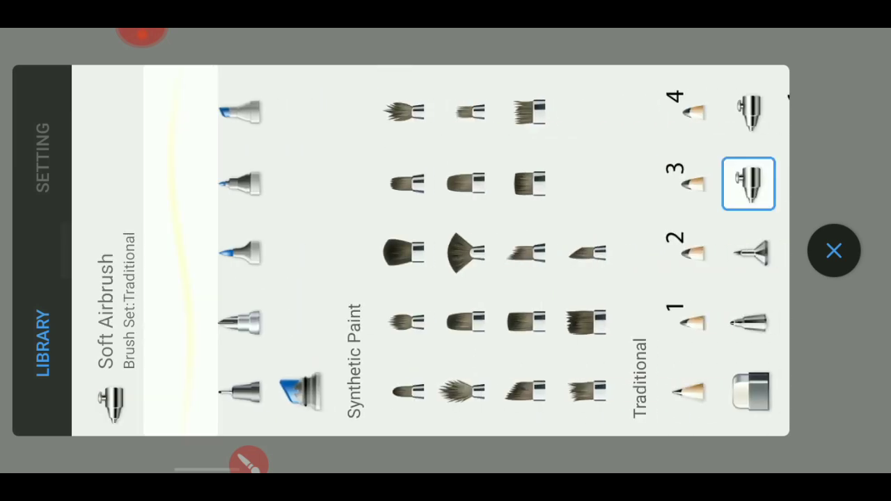
left_click(832, 250)
mouse_move(354, 123)
left_mouse_down()
mouse_move(343, 106)
mouse_move(296, 147)
left_mouse_up()
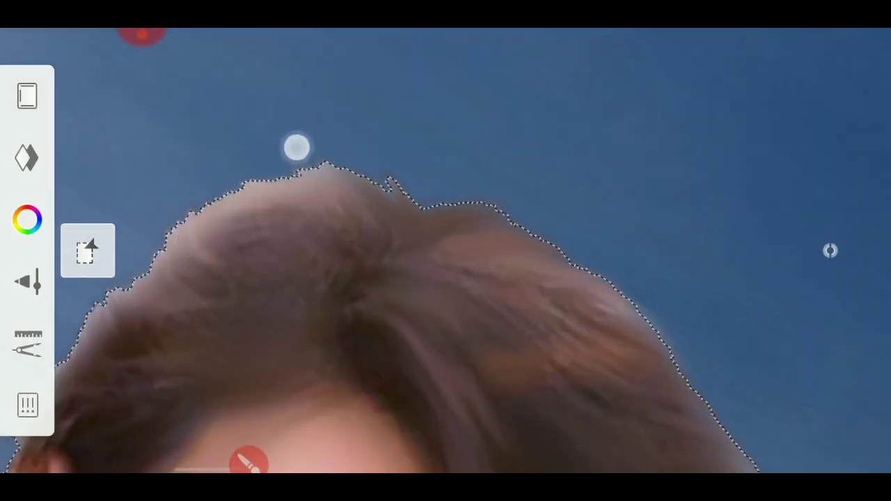
mouse_move(232, 194)
left_mouse_down()
mouse_move(555, 245)
mouse_move(377, 244)
left_mouse_up()
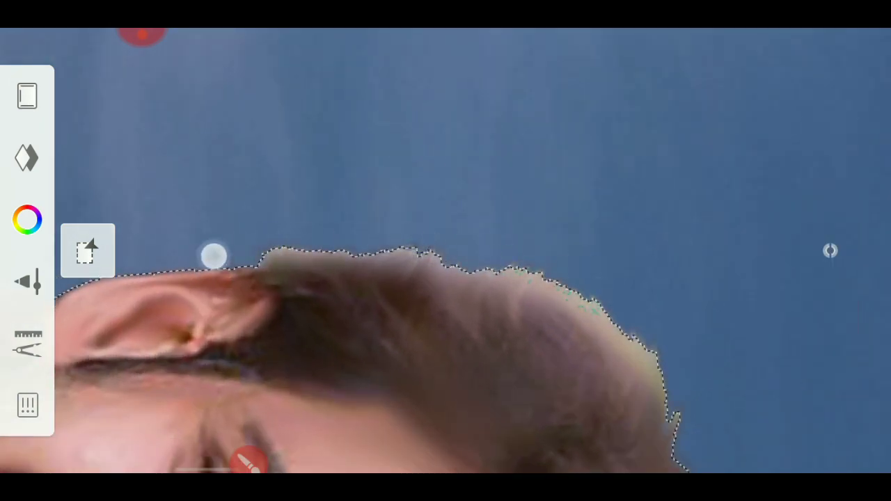
left_click_drag(213, 256, 690, 149)
mouse_move(343, 149)
left_mouse_down()
mouse_move(323, 229)
mouse_move(272, 260)
mouse_move(219, 269)
mouse_move(444, 215)
left_mouse_up()
Set the yellow airbrush to size 16.9 and zoom back out over the man
left_click(844, 433)
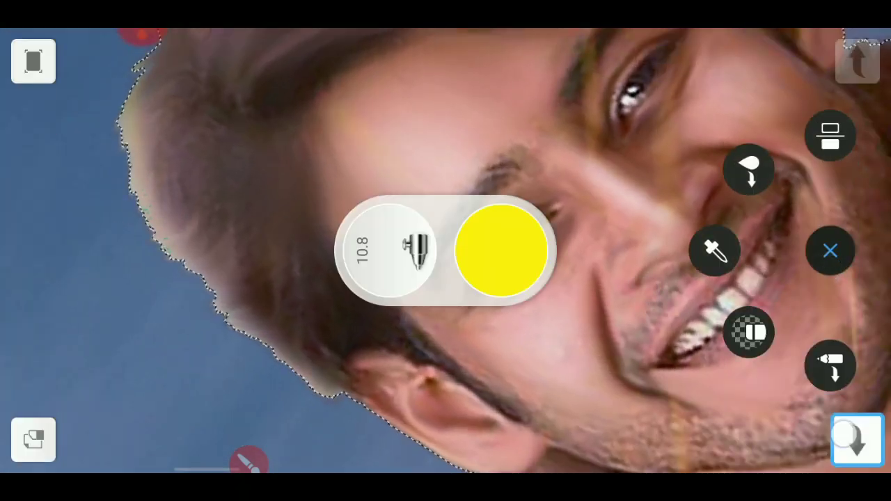
left_click_drag(389, 251, 417, 85)
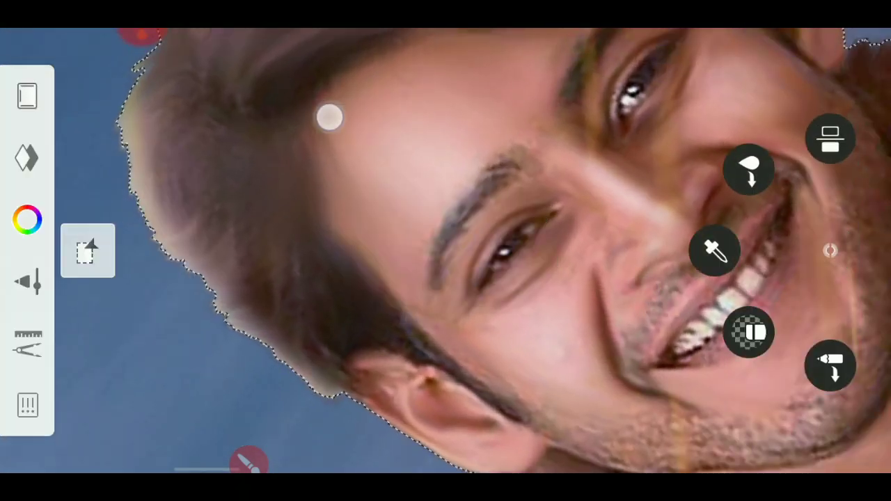
mouse_move(330, 118)
left_mouse_down()
mouse_move(469, 126)
mouse_move(543, 179)
mouse_move(622, 123)
mouse_move(588, 152)
left_mouse_up()
left_click(830, 250)
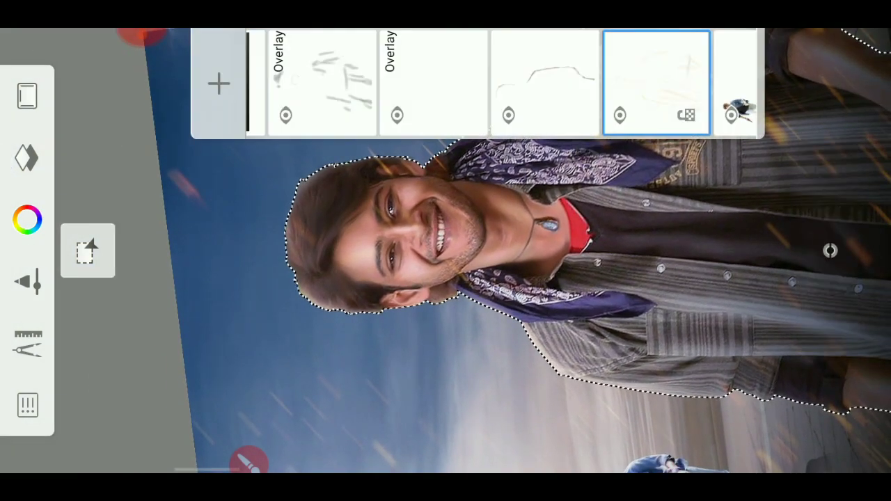
left_click(736, 231)
mouse_move(647, 150)
left_mouse_down()
mouse_move(508, 174)
mouse_move(611, 127)
mouse_move(583, 139)
left_mouse_up()
left_click(831, 251)
Clear the selection around the smiling man and make the top spark layer active
left_click(88, 230)
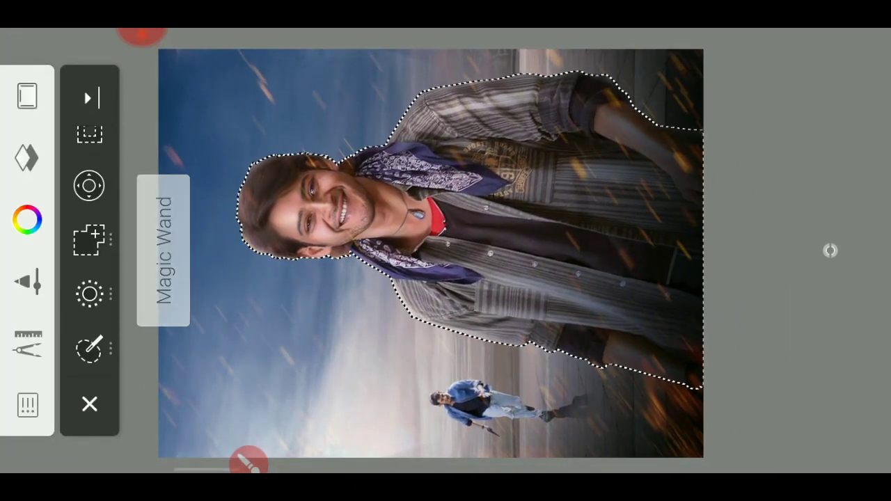
left_click(89, 348)
scroll(384, 173, "down", 2)
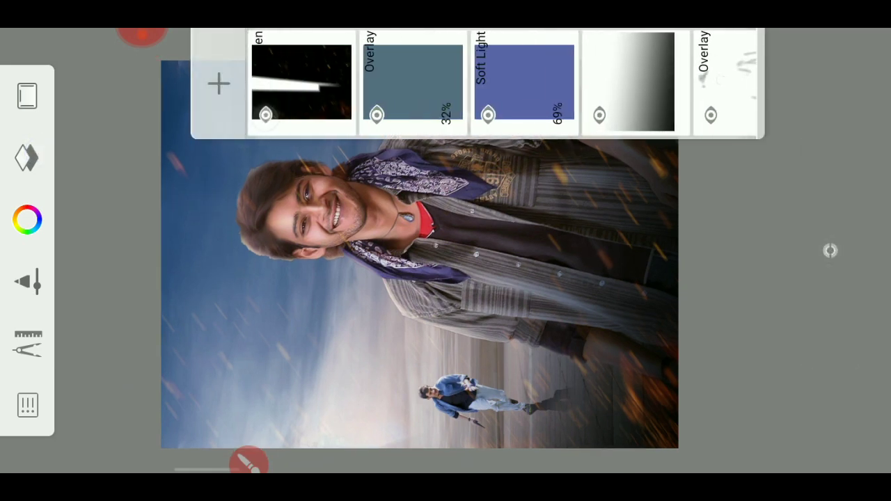
left_click(301, 72)
Choose the Soft Eraser from the brush library
left_click(28, 281)
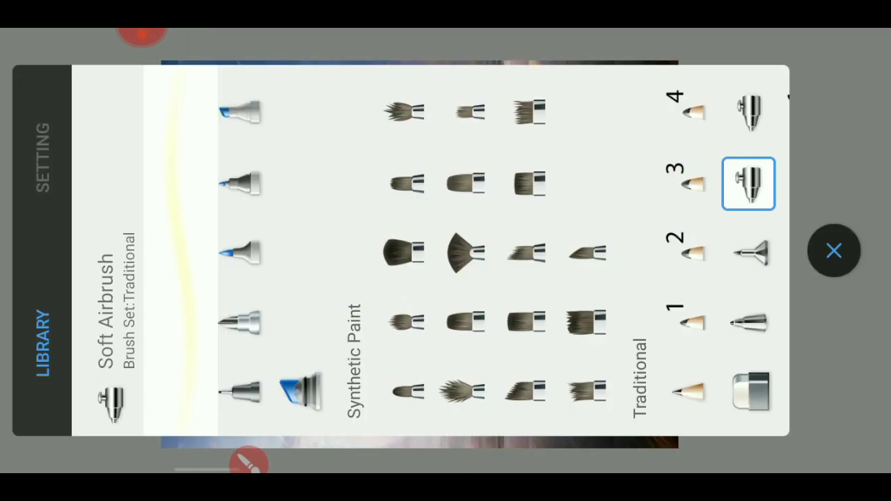
scroll(432, 251, "up", 5)
left_click(571, 111)
left_click(834, 251)
Softly erase spark streaks from the man's chin and neck, then zoom out
scroll(362, 195, "up", 5)
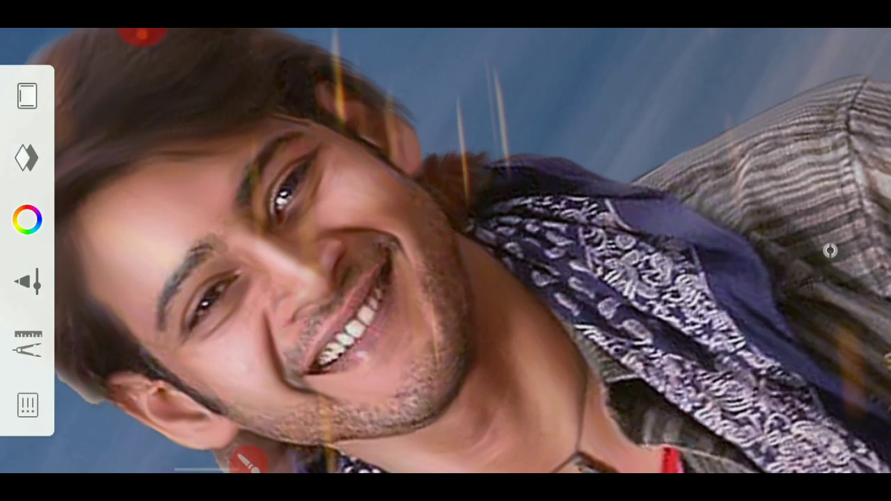
scroll(316, 223, "down", 3)
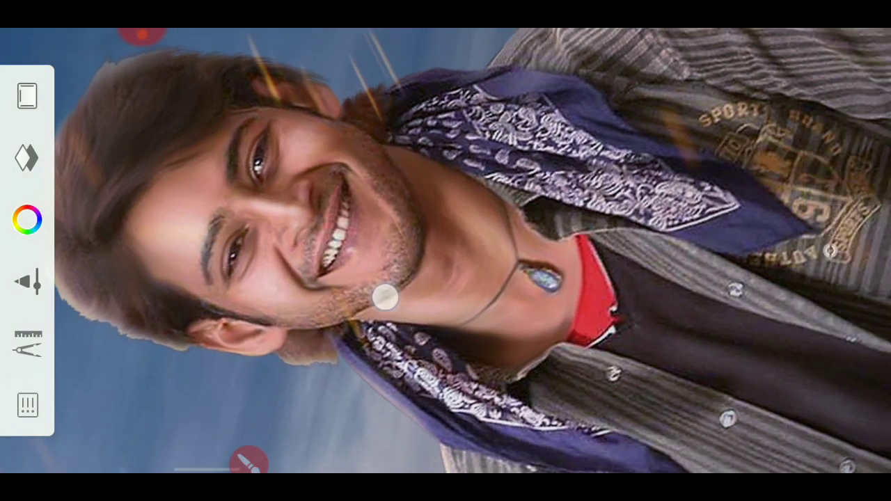
left_click_drag(385, 297, 462, 261)
scroll(389, 181, "down", 5)
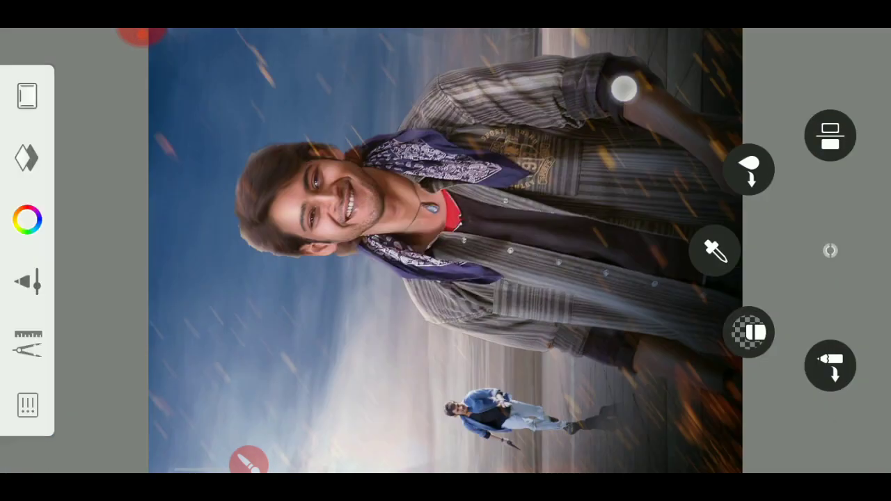
scroll(389, 181, "down", 2)
scroll(431, 188, "down", 1)
Export the finished composite with Share > Save to device
left_click(28, 341)
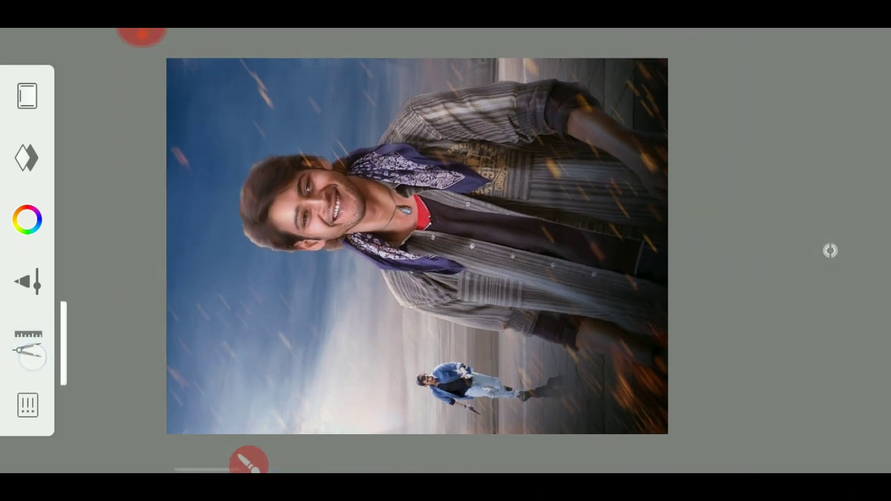
left_click(141, 33)
left_click(514, 308)
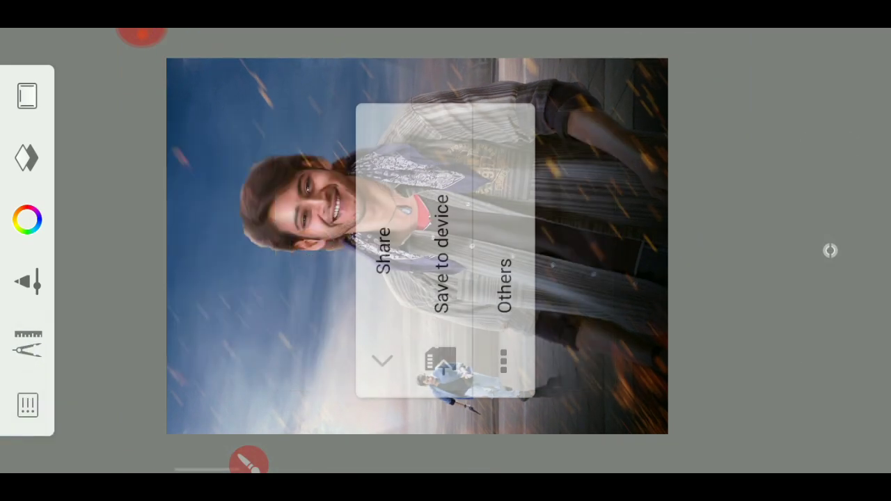
left_click(438, 265)
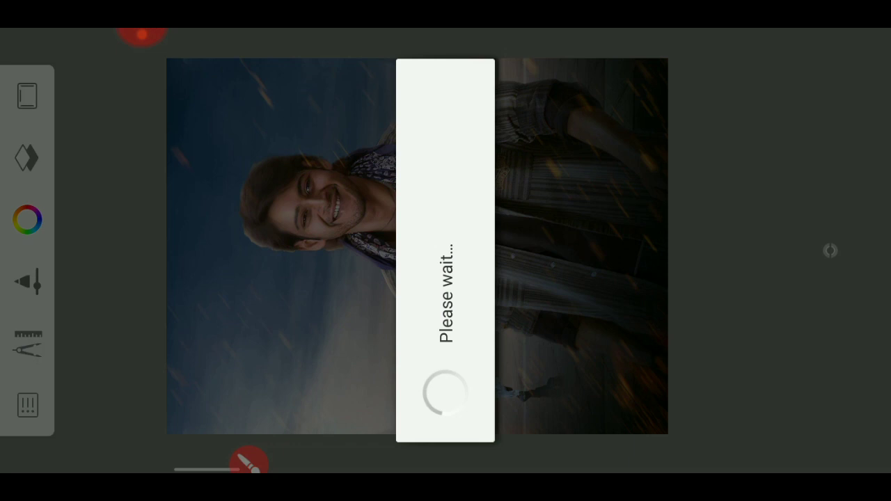
left_click(141, 33)
left_click(142, 69)
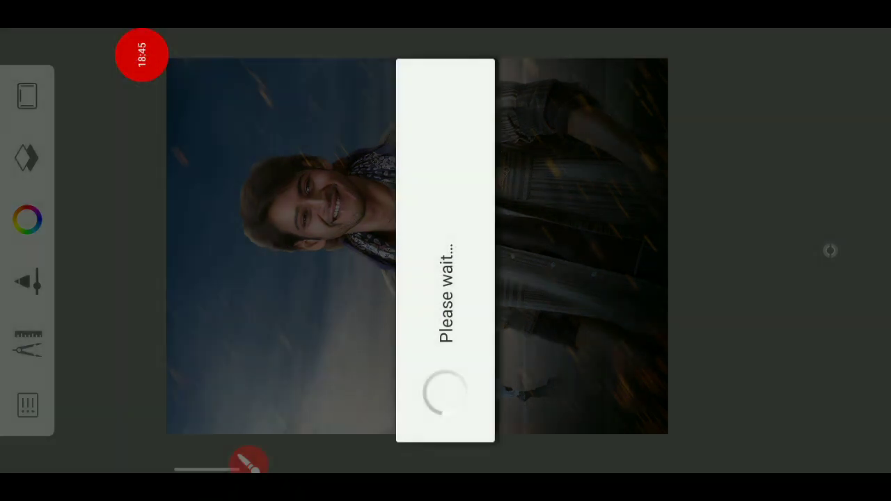
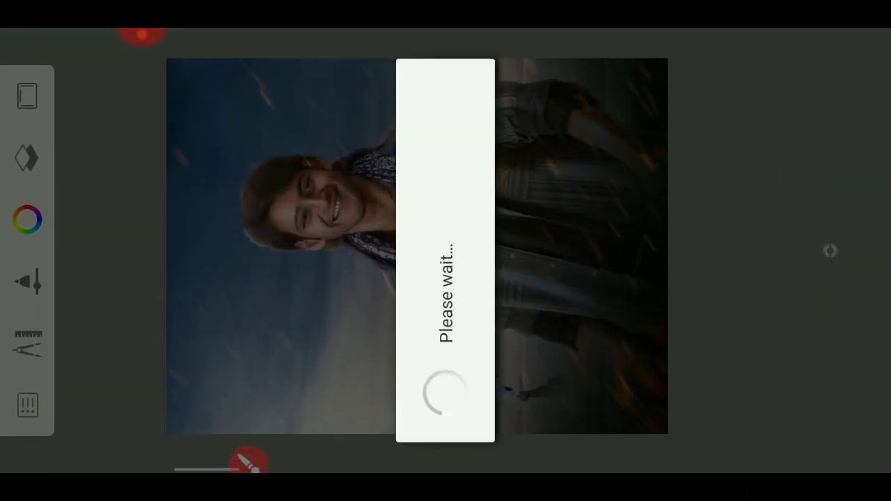
Relaunch Autodesk SketchBook from the app switcher and home-screen Entertainment folder
mouse_move(875, 220)
left_mouse_down()
mouse_move(799, 216)
mouse_move(449, 132)
left_mouse_up()
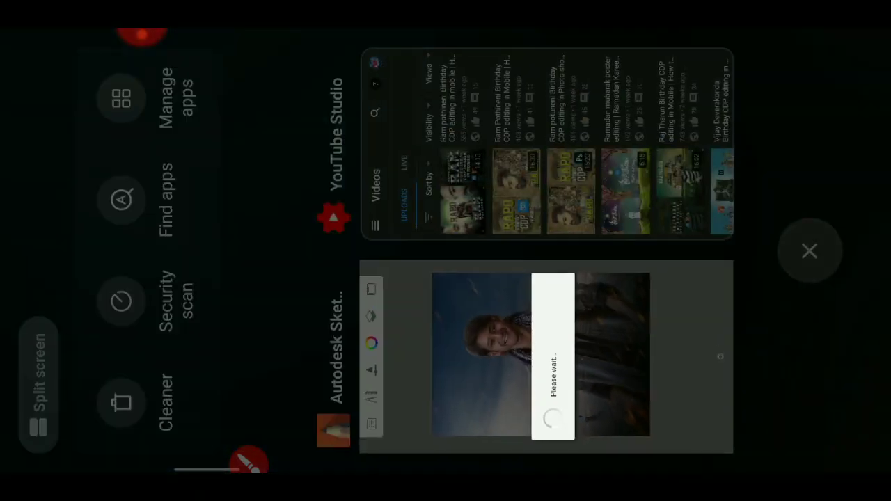
left_click_drag(882, 149, 800, 160)
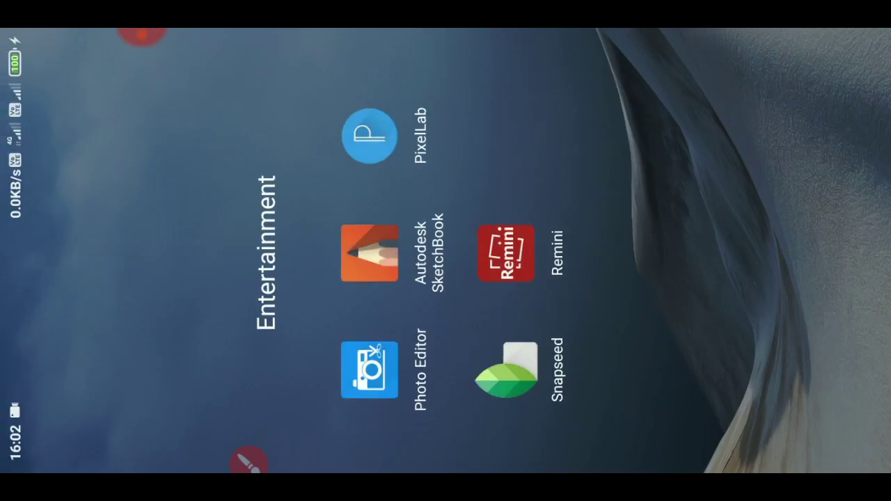
left_click(368, 248)
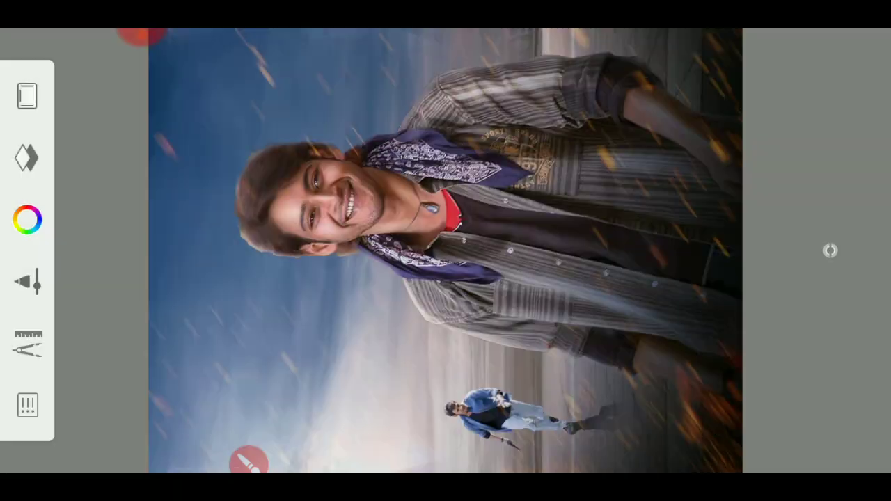
Shift the 32% Overlay layer's hue to -58 with HSL Adjustment
left_click(26, 157)
left_click(27, 158)
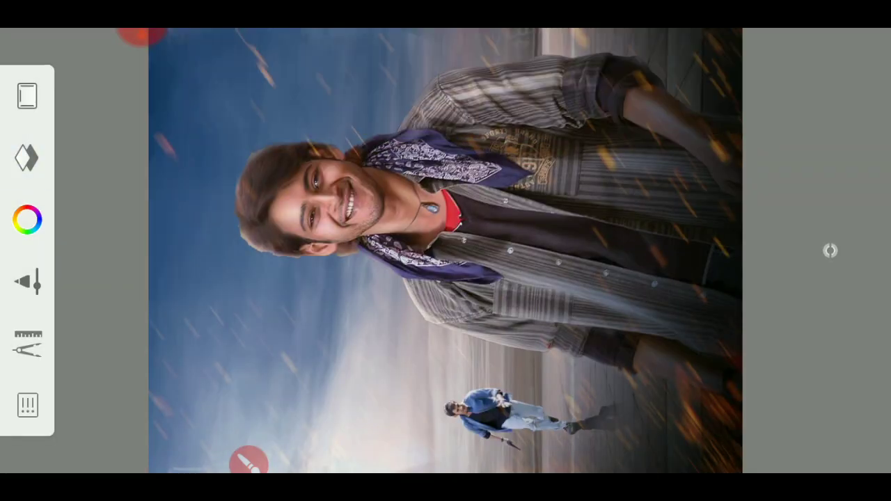
left_click(7, 139)
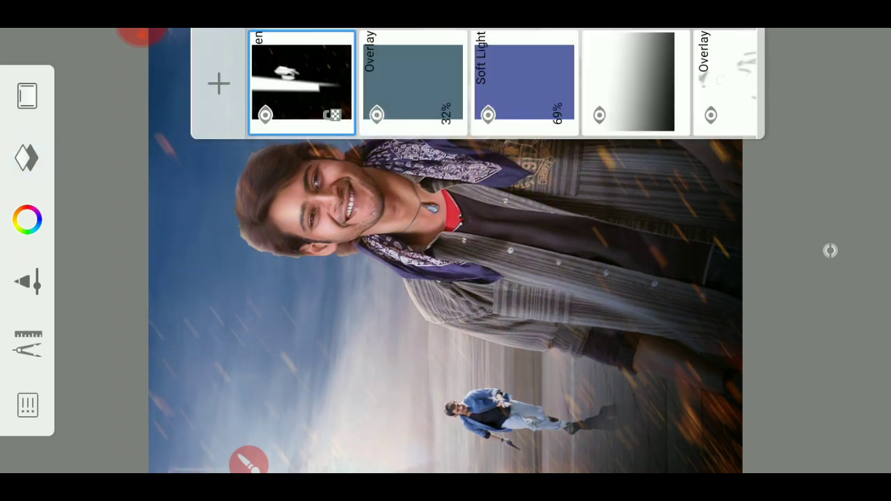
left_click(423, 75)
left_click(413, 82)
left_click(255, 295)
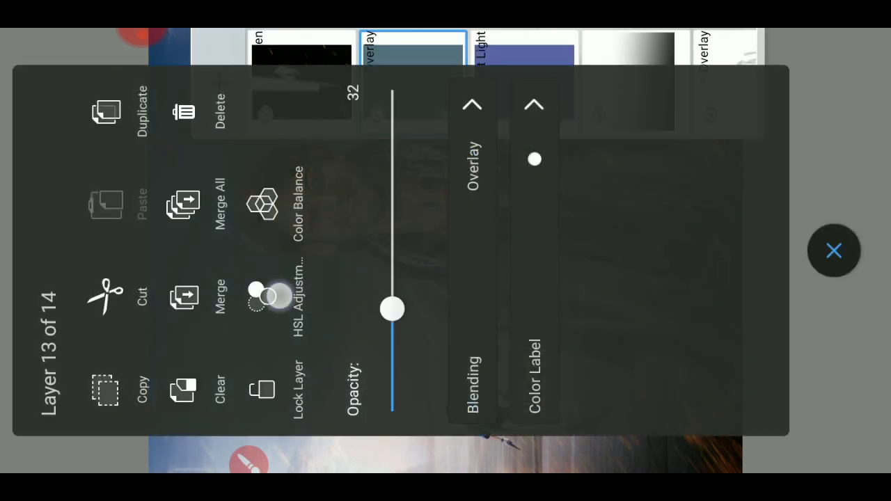
left_click_drag(720, 239, 740, 306)
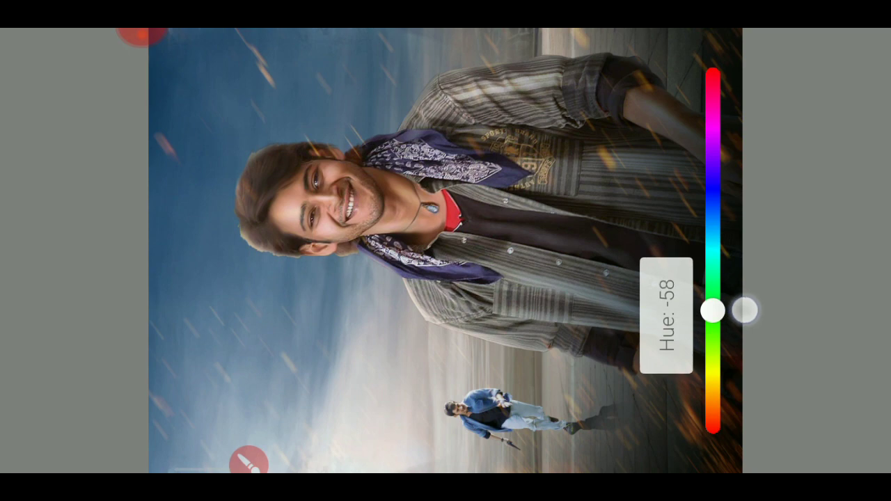
left_click(28, 99)
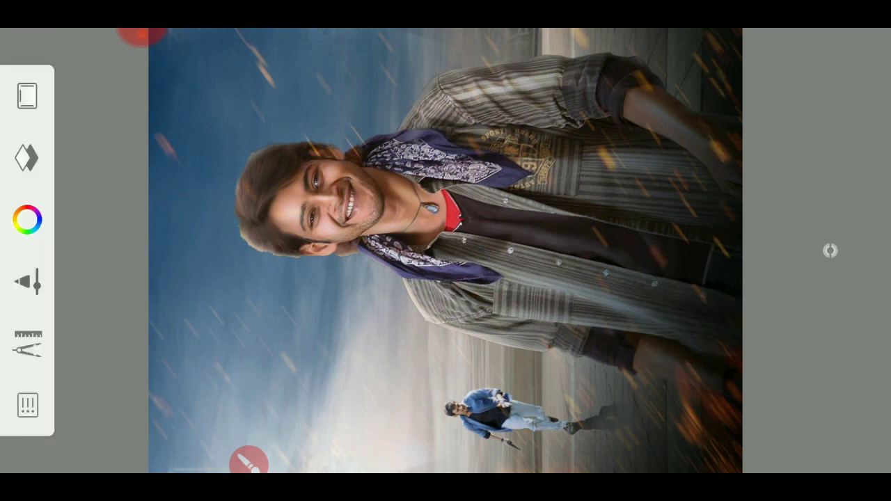
Bring up the Share sheet for the portrait from the main menu
left_click(28, 405)
left_click(515, 306)
left_click(503, 292)
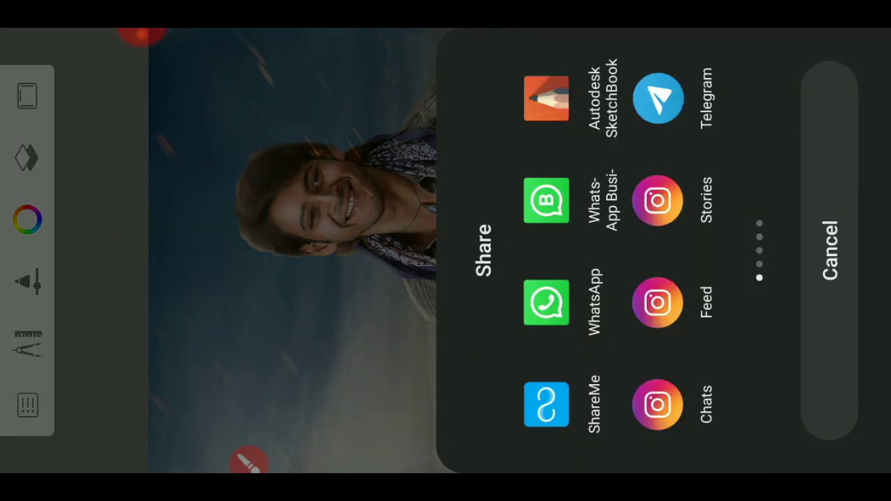
Add a new text item to the portrait in PixelLab reading SUPERSTAR
left_click(142, 42)
left_click(139, 123)
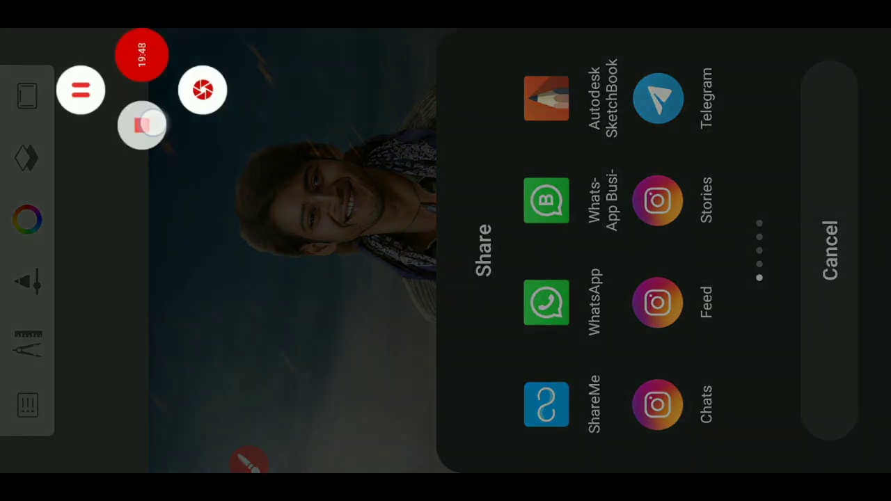
mouse_move(792, 104)
left_mouse_down()
mouse_move(792, 254)
mouse_move(772, 279)
left_mouse_up()
left_click(772, 278)
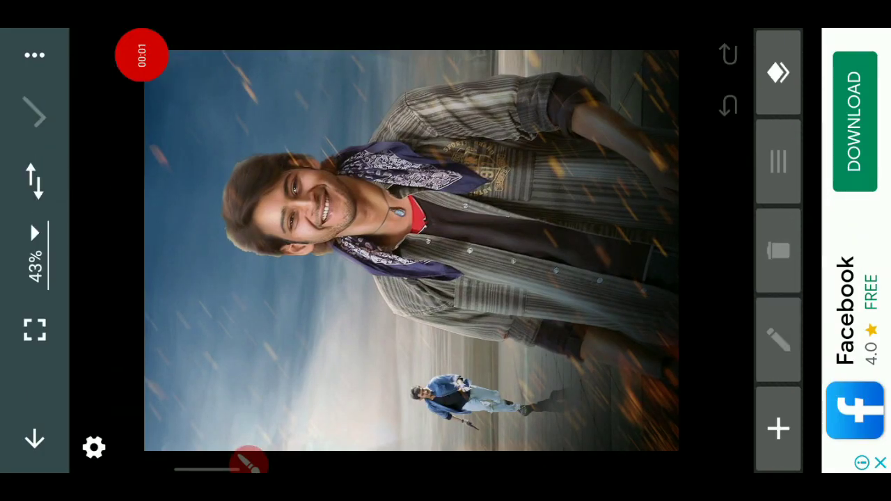
left_click(778, 428)
left_click(726, 426)
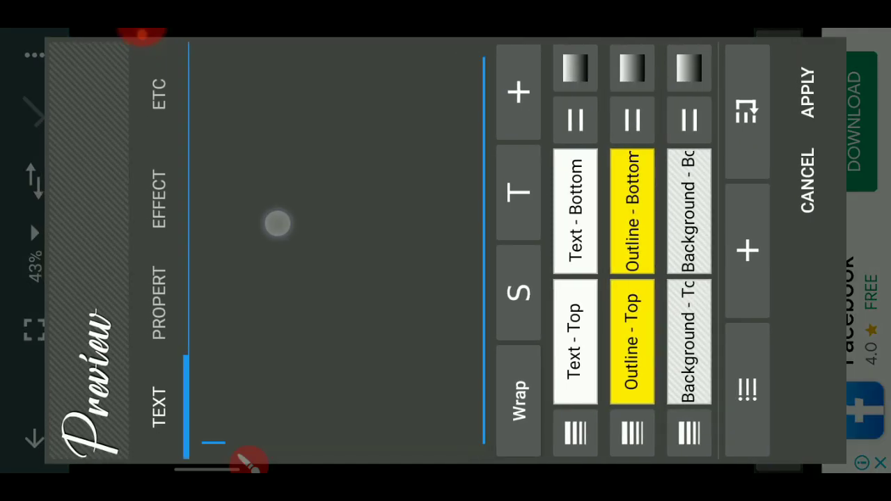
left_click(277, 223)
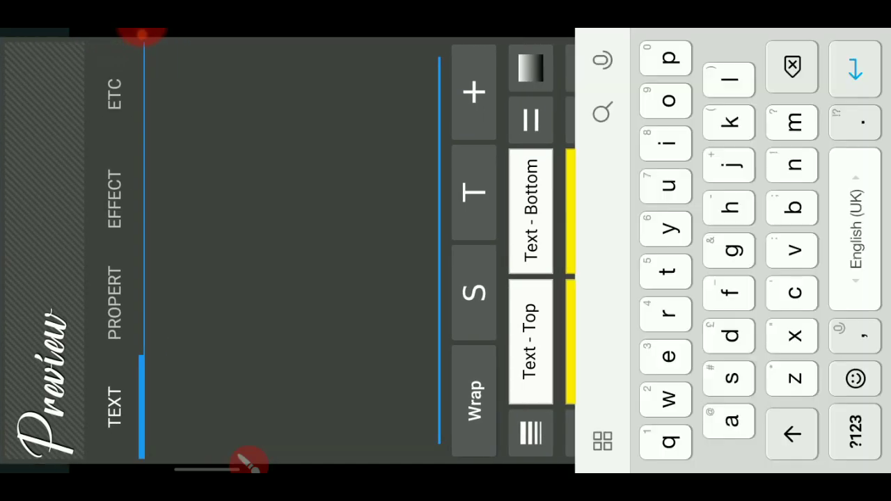
left_click(791, 434)
type("SUP")
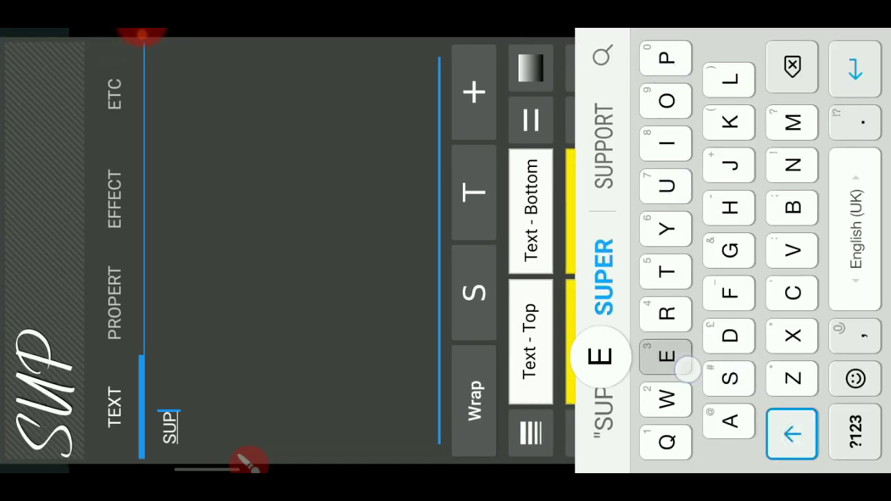
type("ERSTAR")
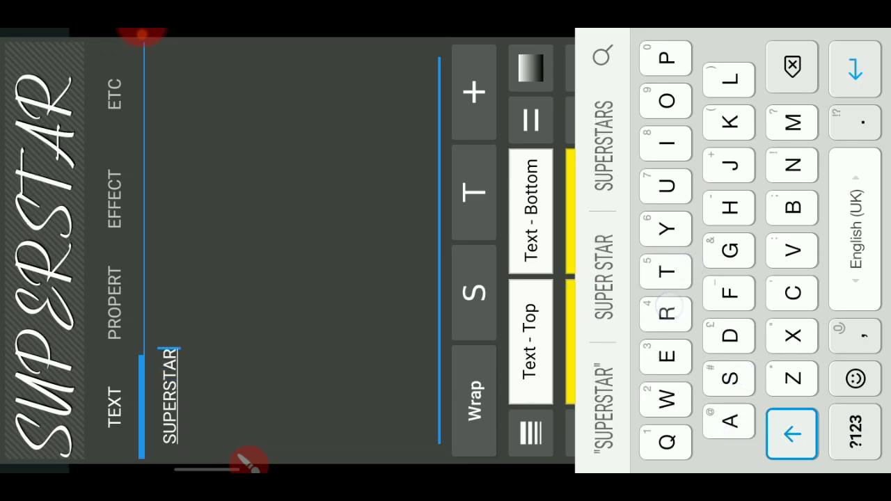
Set the SUPERSTAR text's font to ACADEMIC M54, found by searching 'aca'
left_click(127, 275)
left_click(606, 278)
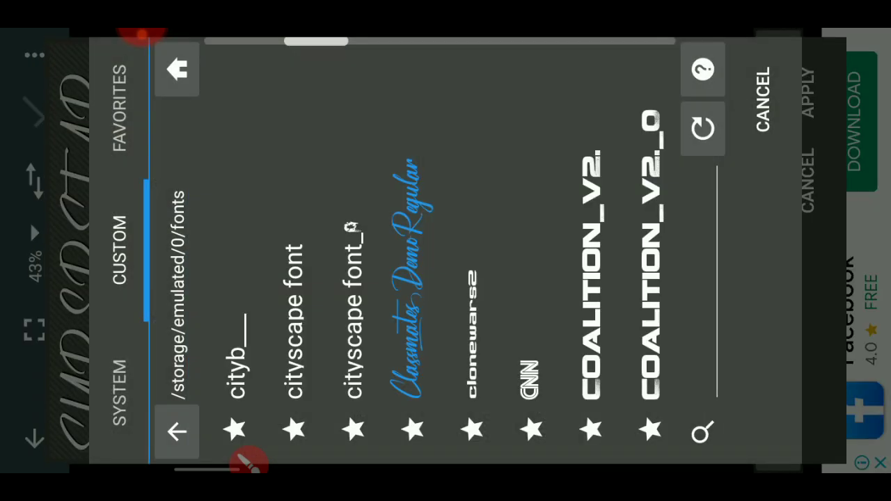
left_click(719, 277)
type("a")
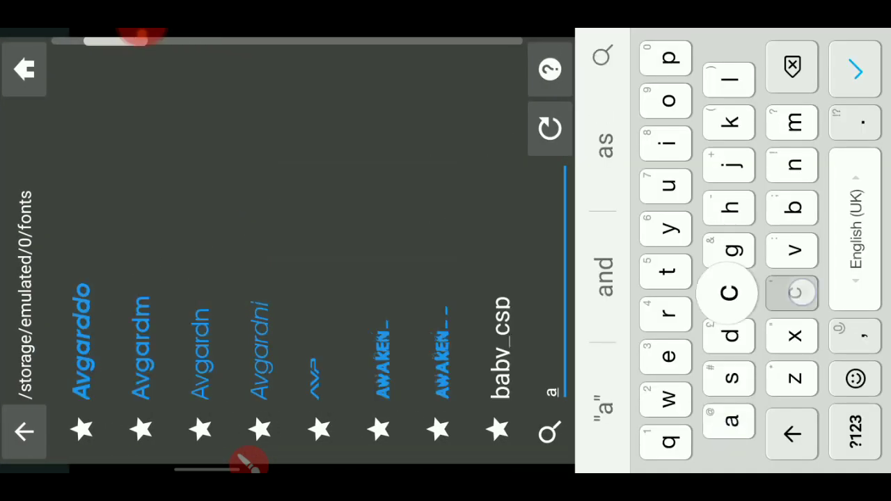
type("ca")
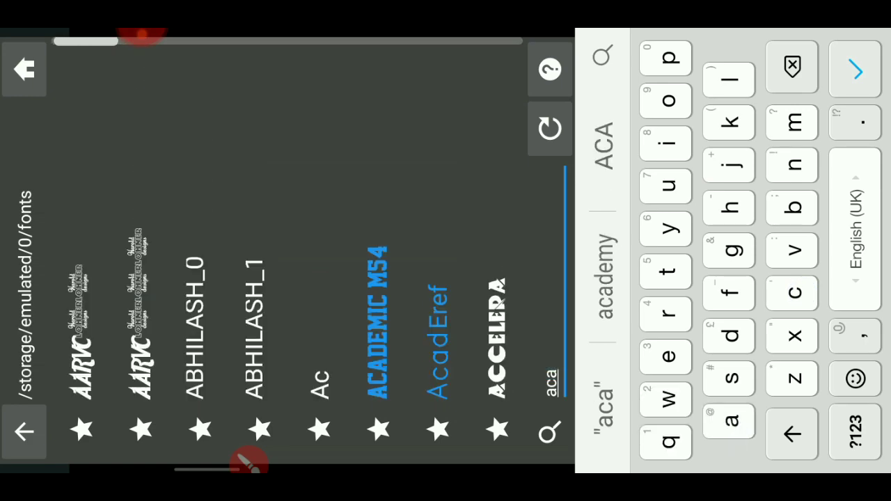
left_click(379, 278)
Place SUPERSTAR on the photo, shrink it and move it onto the sky at left
left_click(810, 90)
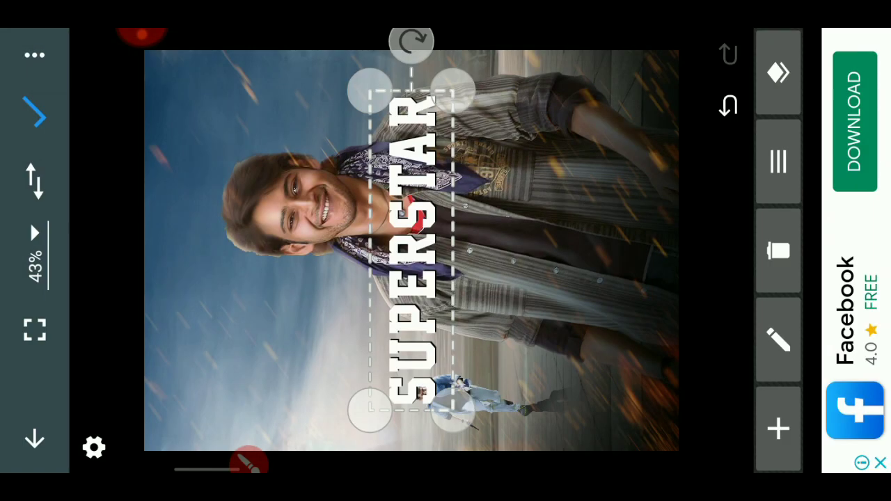
left_click_drag(452, 91, 401, 257)
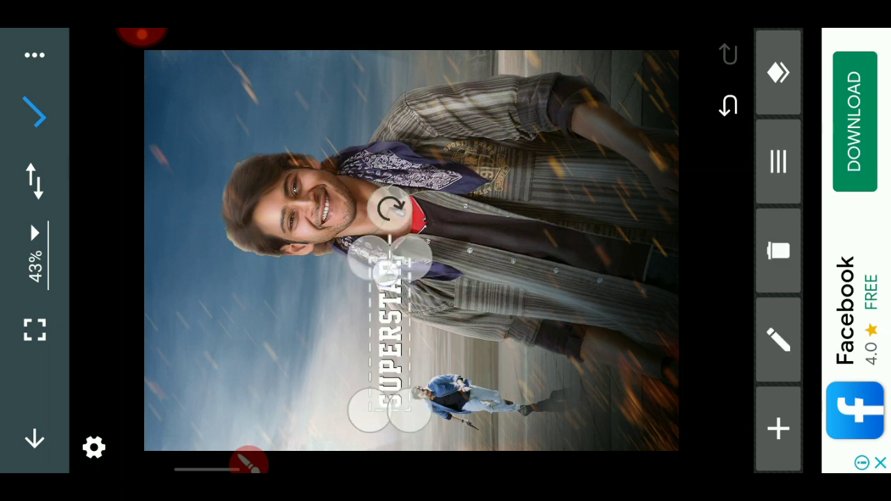
left_click_drag(388, 327, 178, 249)
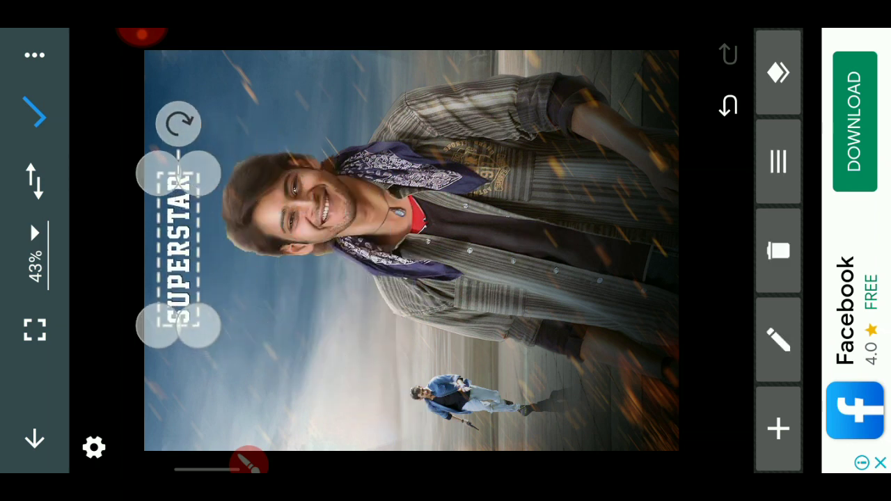
left_click_drag(199, 174, 186, 216)
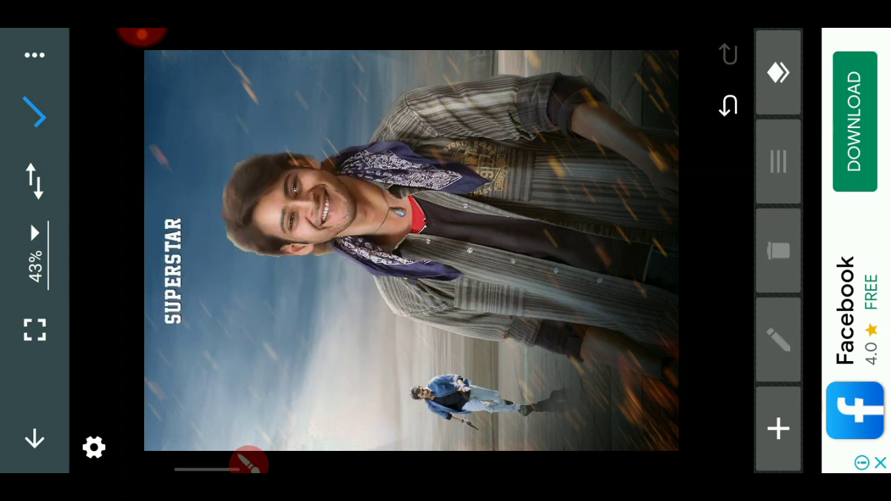
Duplicate the SUPERSTAR text and change the copy's wording to MAHESH
left_click(778, 161)
left_click(189, 150)
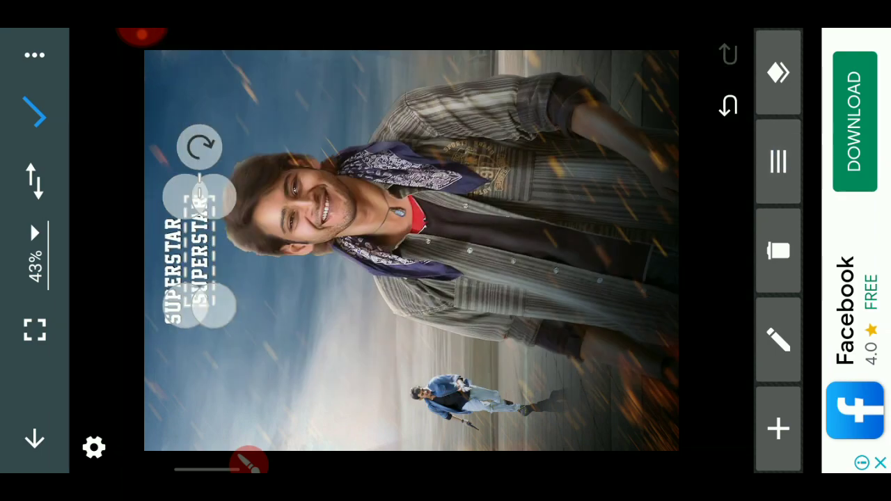
left_click(779, 341)
left_click(159, 428)
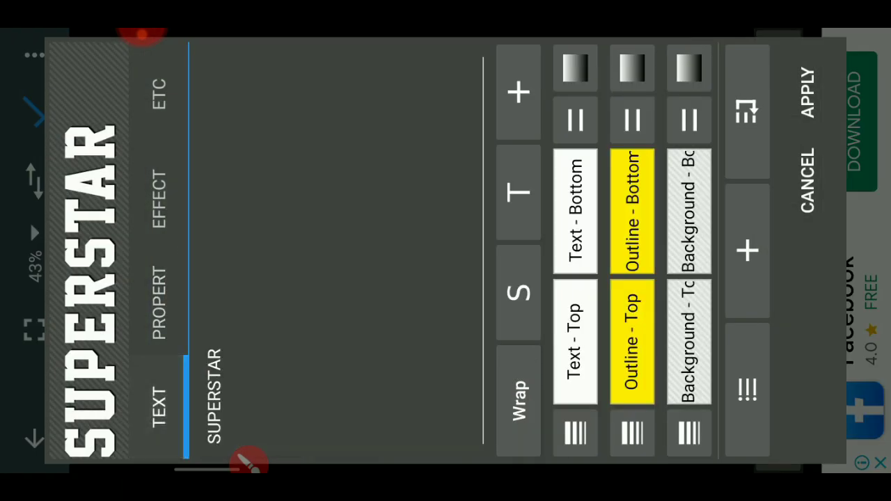
left_click(225, 299)
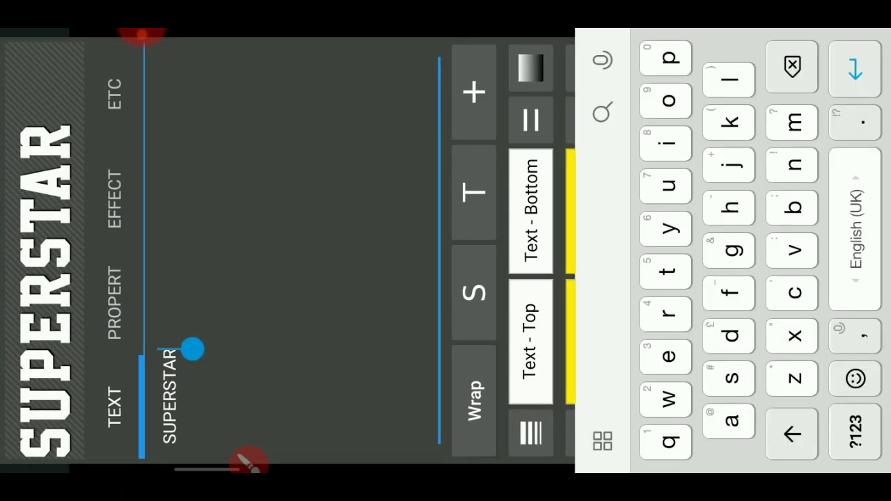
key("BackSpace")
key("BackSpace")
key("BackSpace")
key("BackSpace")
key("BackSpace")
key("BackSpace")
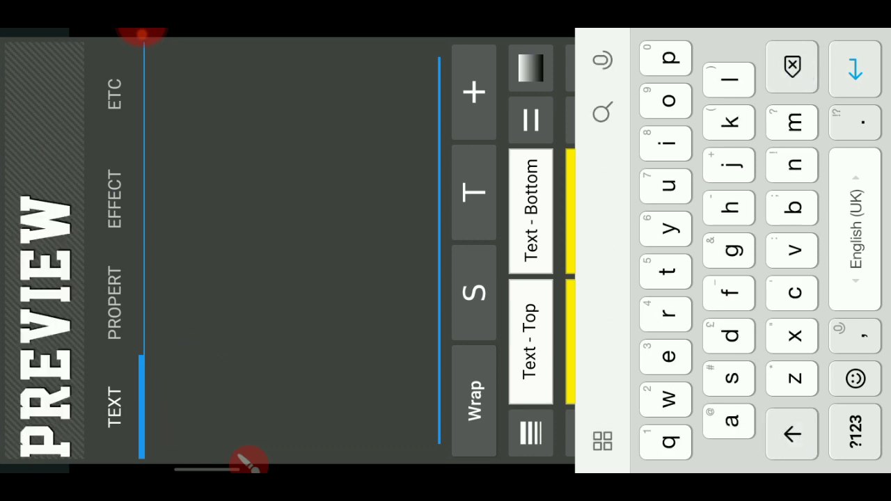
type("MAHES")
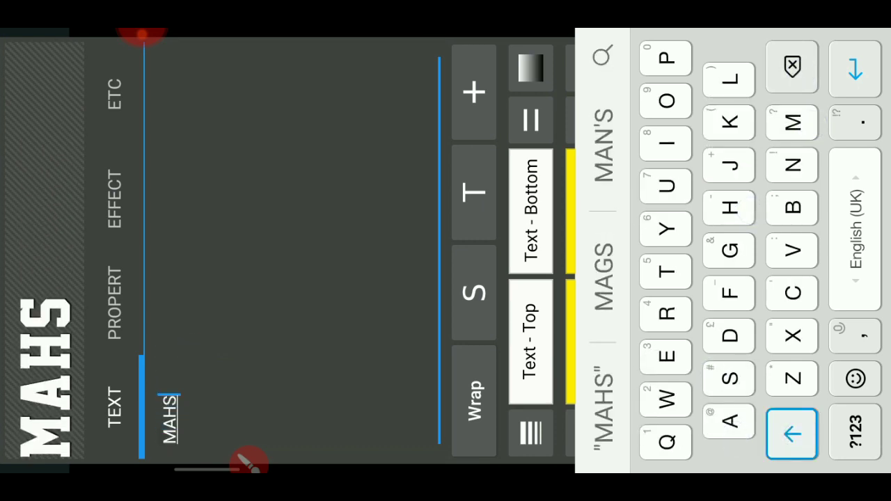
key("BackSpace")
type("ESH")
left_click(122, 299)
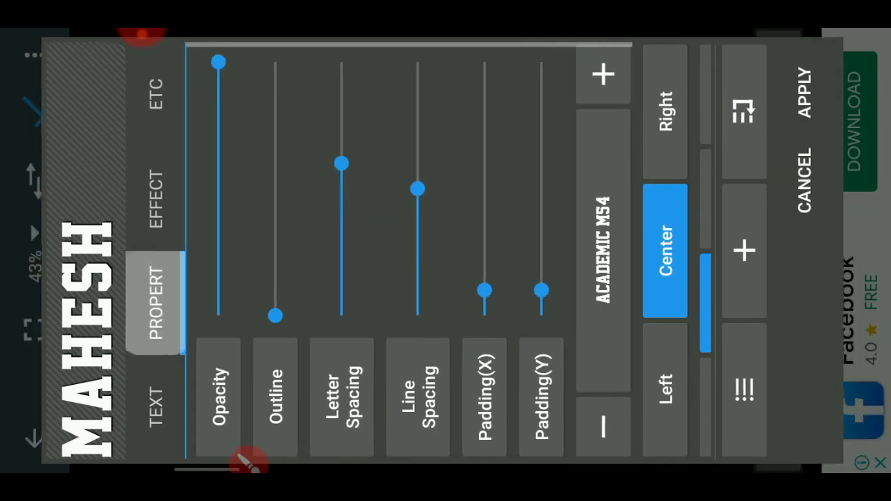
left_click(803, 95)
Enlarge MAHESH to about double size and position it under SUPERSTAR
left_click_drag(212, 209, 248, 90)
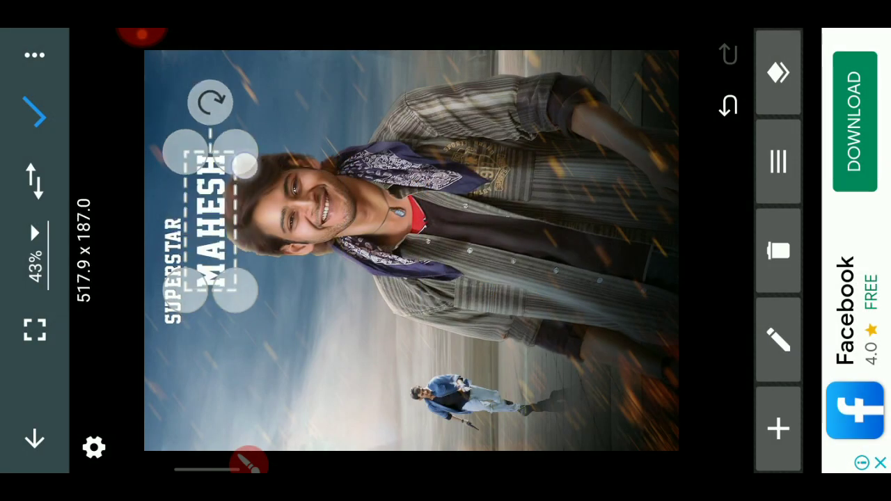
left_click_drag(215, 179, 199, 242)
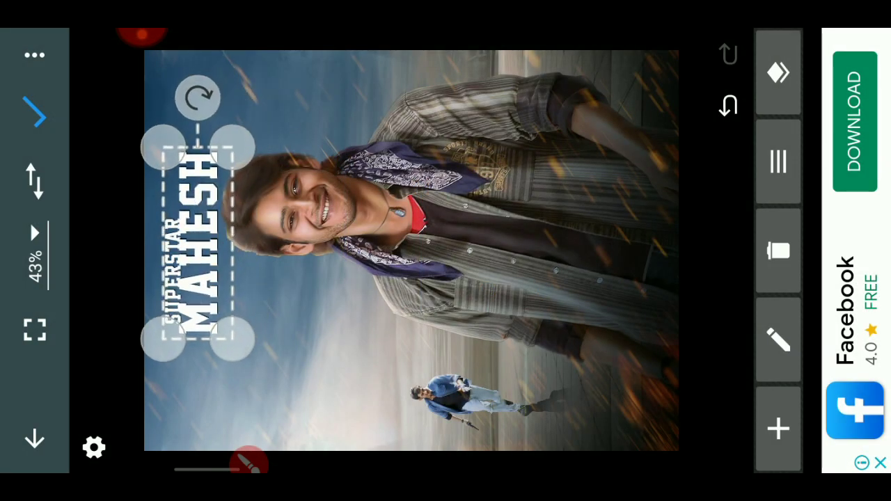
left_click(339, 105)
left_click(198, 244)
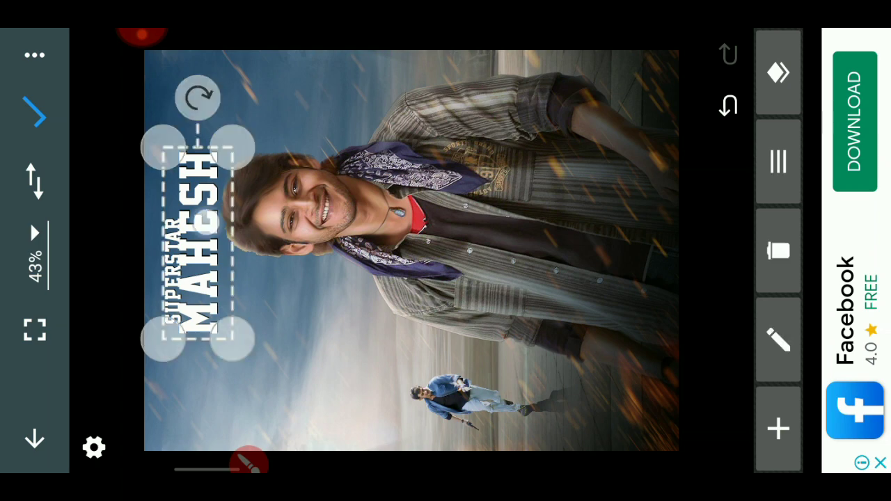
left_click(787, 361)
left_click(171, 427)
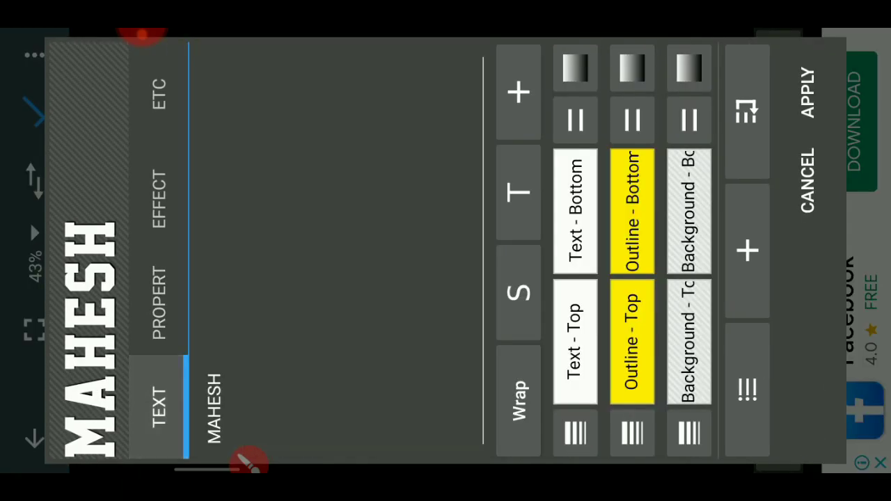
Fill MAHESH with a red gradient: top #FFFF0000, bottom #FF8C0000
left_click(583, 372)
left_click_drag(240, 434, 200, 78)
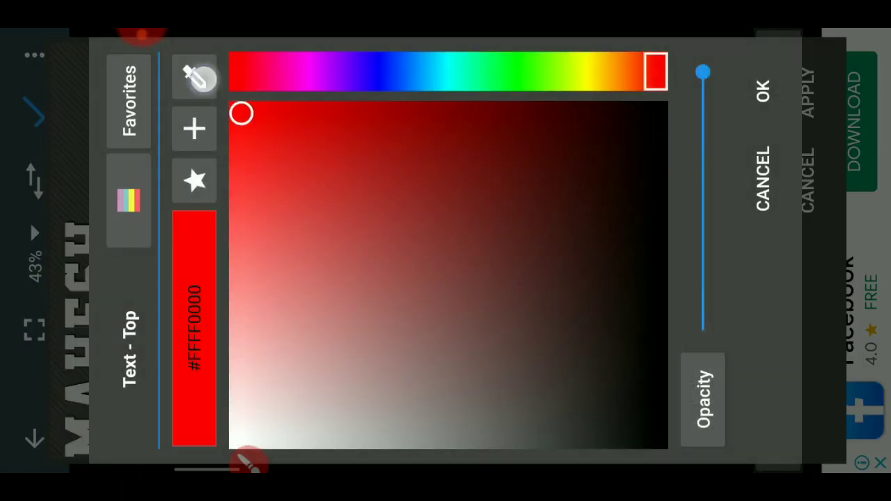
left_click(408, 104)
left_click(589, 199)
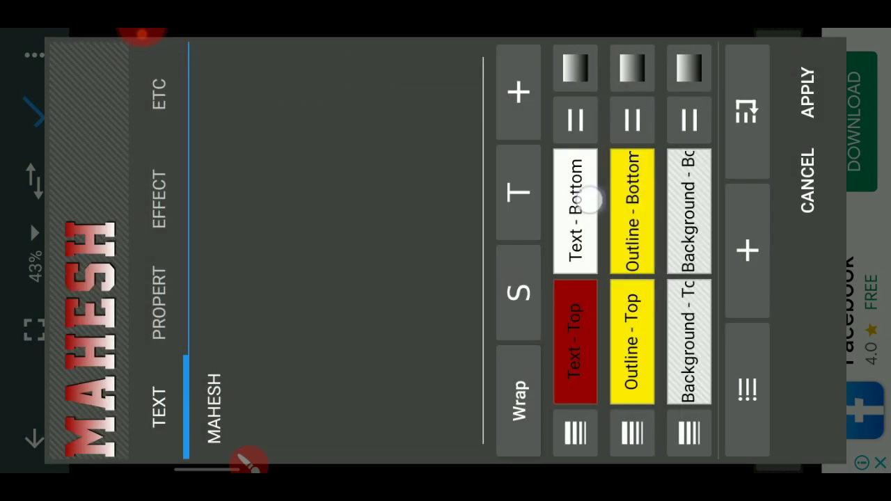
left_click(427, 109)
left_click(192, 169)
left_click(770, 75)
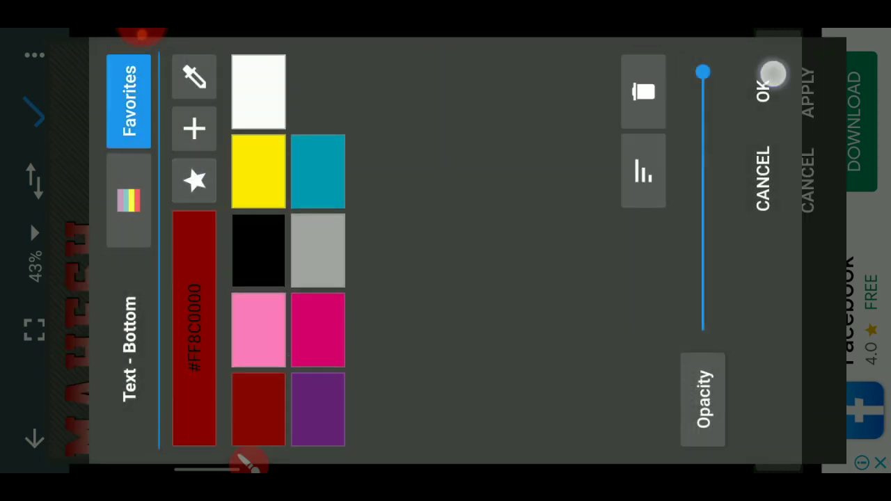
left_click(792, 79)
Try Add blend mode on MAHESH, then set it back to Normal
left_click(602, 125)
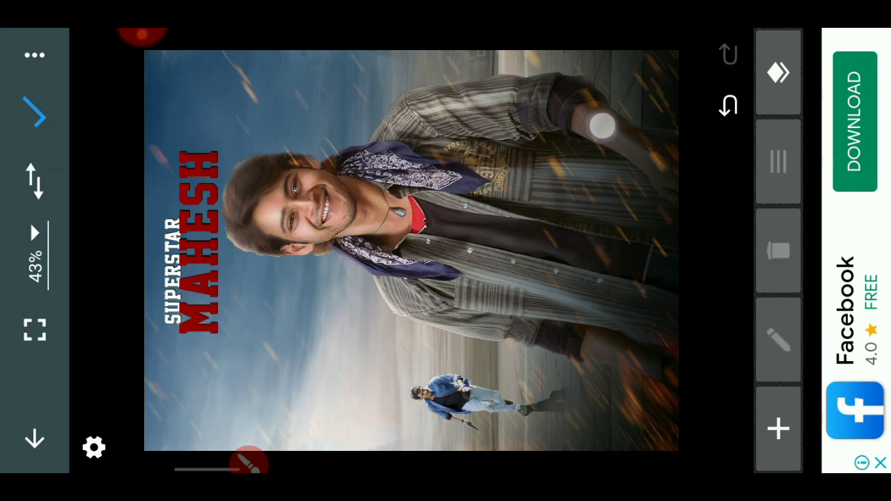
left_click(198, 240)
left_click(778, 161)
left_click(199, 290)
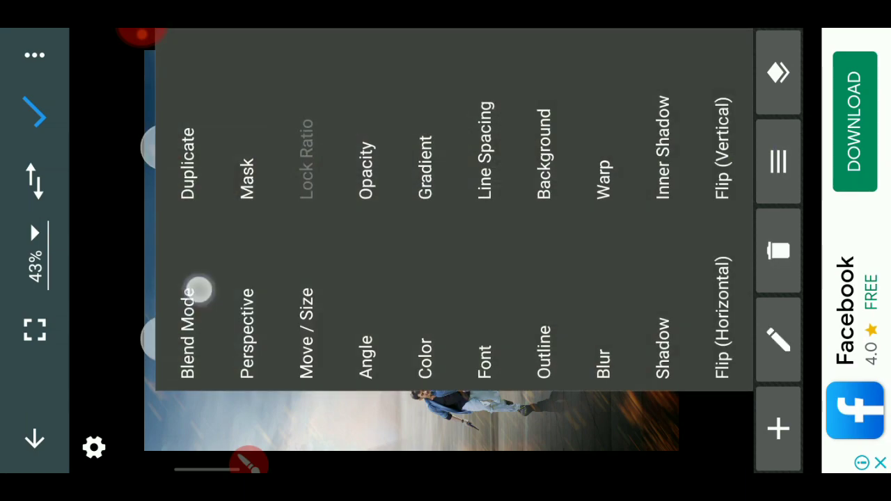
left_click(558, 222)
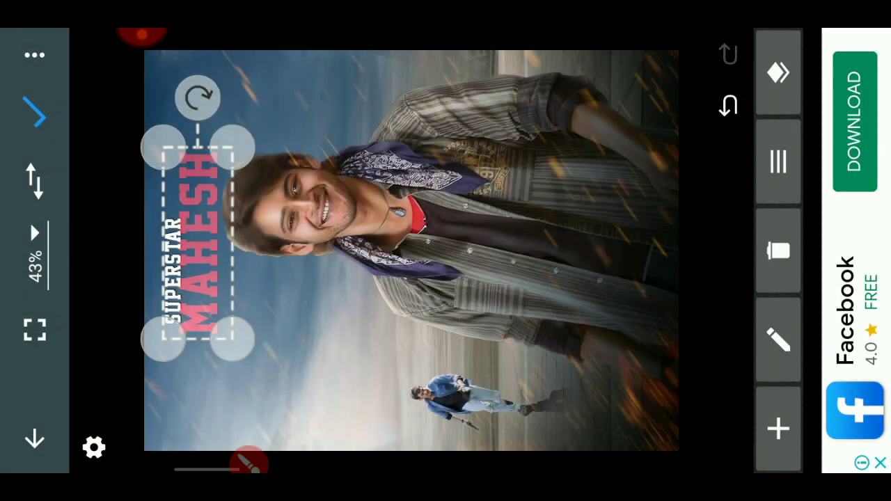
left_click(778, 162)
left_click(195, 290)
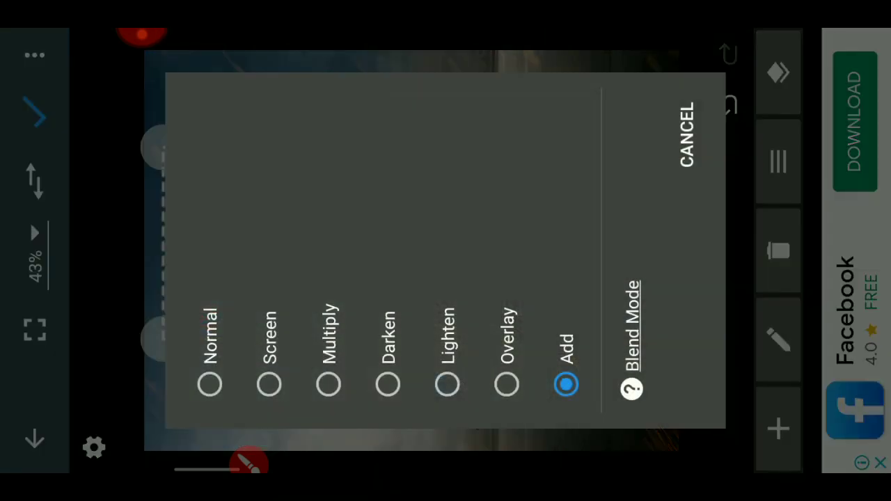
left_click(221, 275)
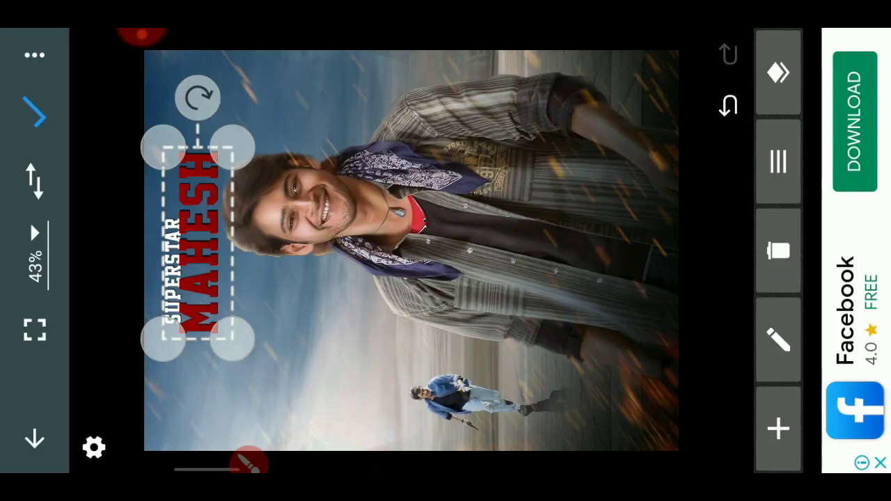
Give MAHESH a yellow inner shadow with 1% distance and 0% blur
left_click(778, 161)
left_click(664, 189)
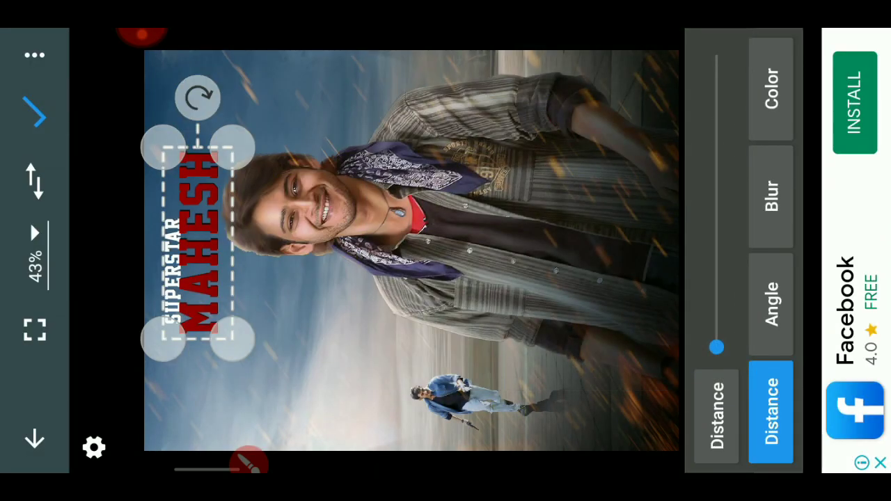
left_click(717, 392)
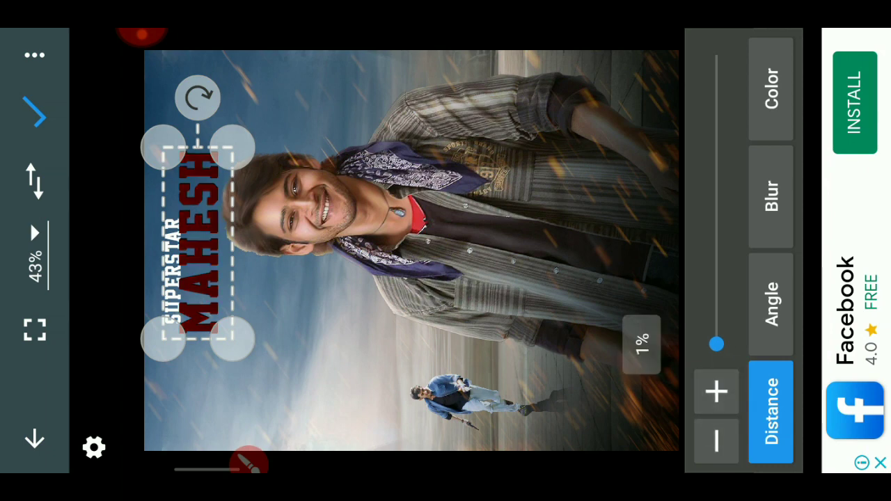
left_click(770, 197)
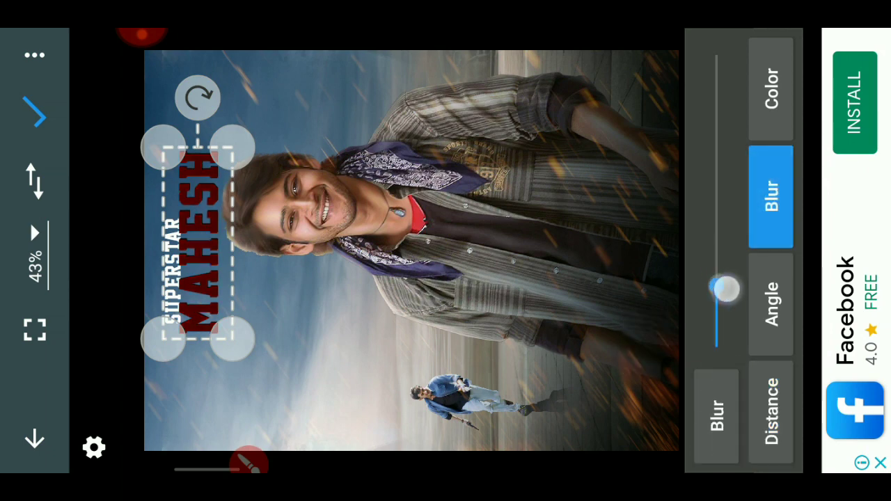
left_click_drag(726, 288, 737, 354)
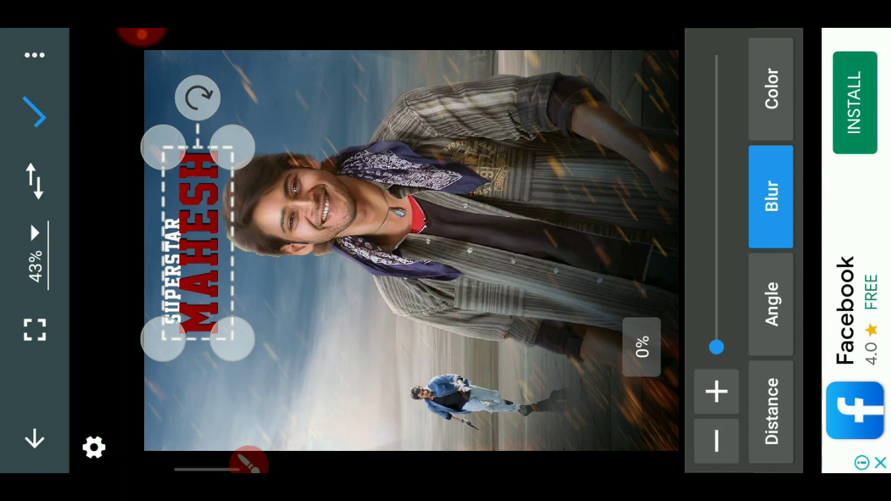
left_click(721, 382)
left_click(723, 435)
left_click(778, 78)
left_click(711, 119)
left_click(269, 159)
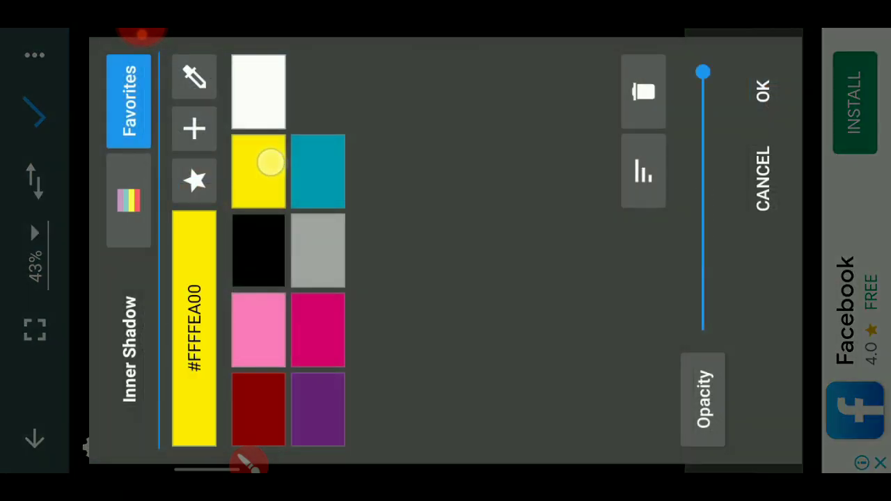
left_click(768, 82)
left_click(562, 115)
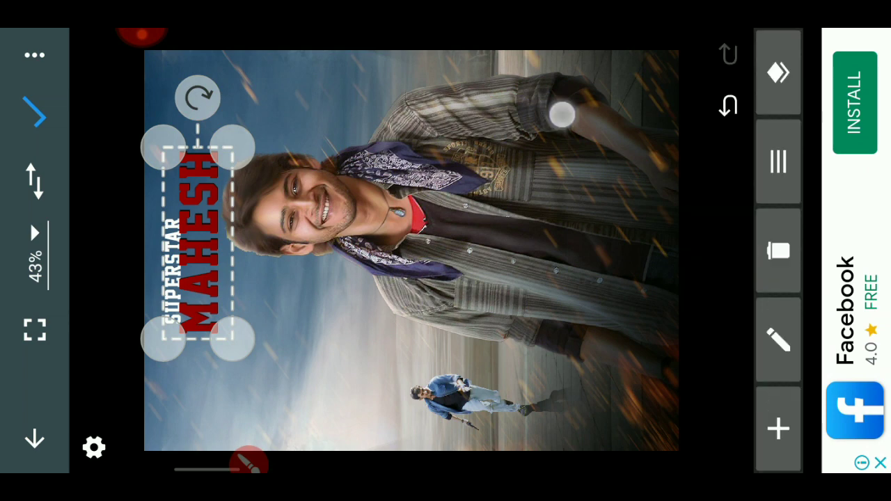
Give the MAHESH title an outline of about 9%
left_click(775, 172)
left_click(543, 305)
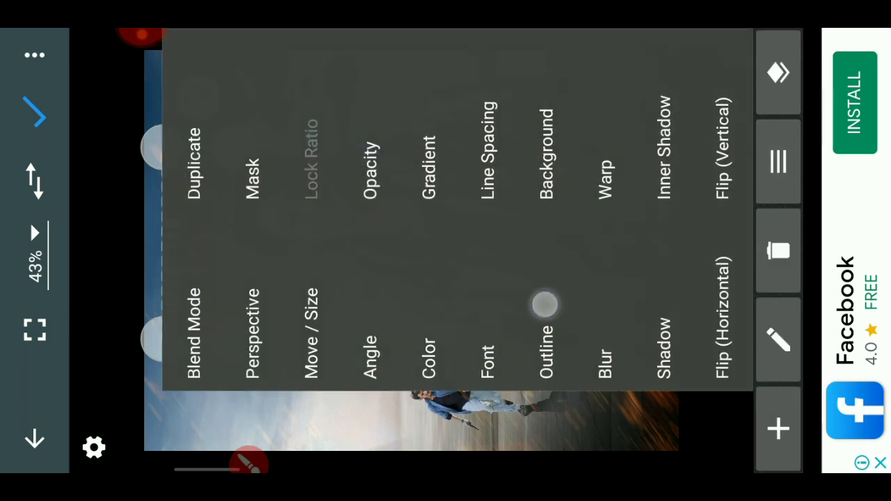
left_click(778, 435)
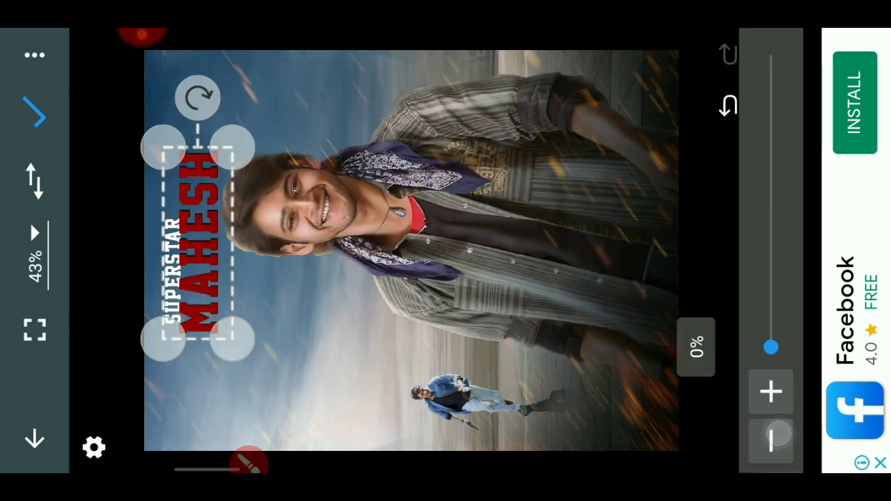
left_click(778, 382)
left_click(778, 381)
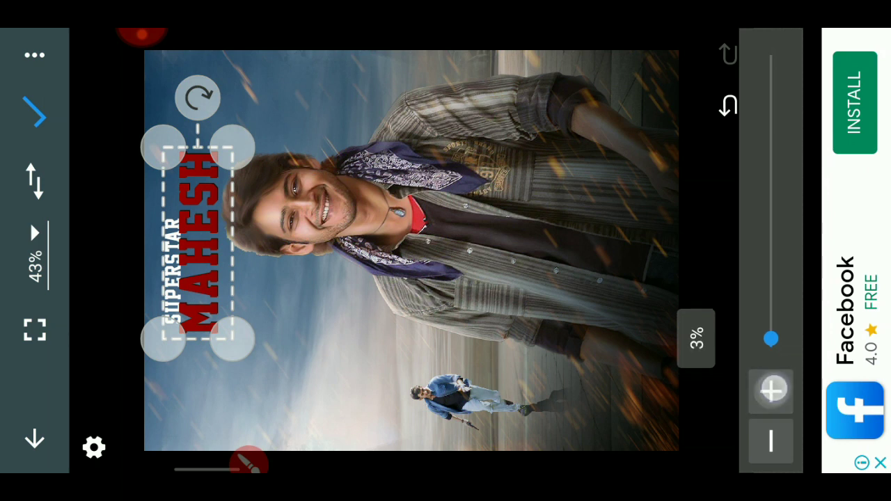
left_click(771, 391)
left_click(771, 391)
left_click(770, 391)
left_click(771, 391)
left_click(770, 391)
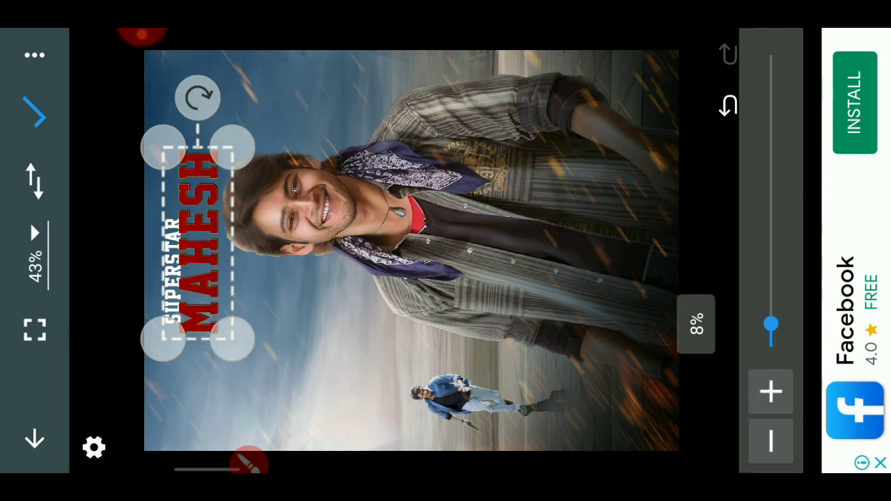
left_click(770, 391)
left_click(575, 138)
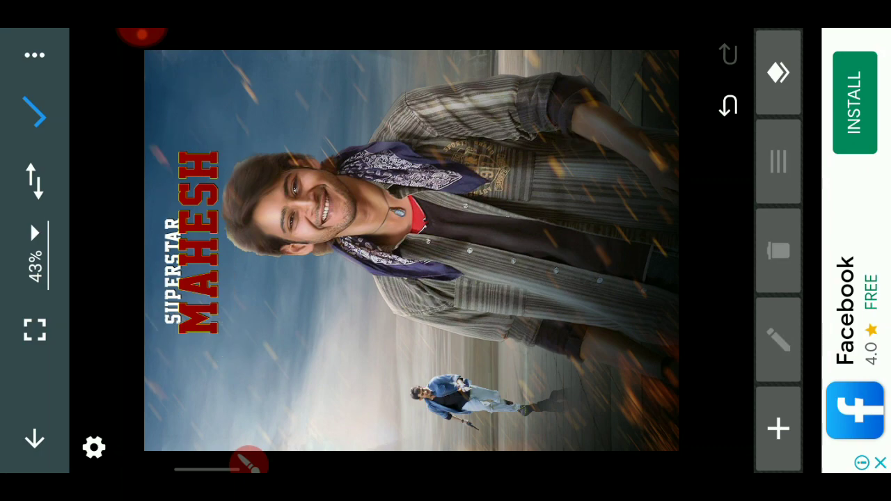
left_click(778, 72)
Lock the MAHESH layer and move SUPERSTAR snugly above MAHESH
left_click(85, 199)
left_click(163, 129)
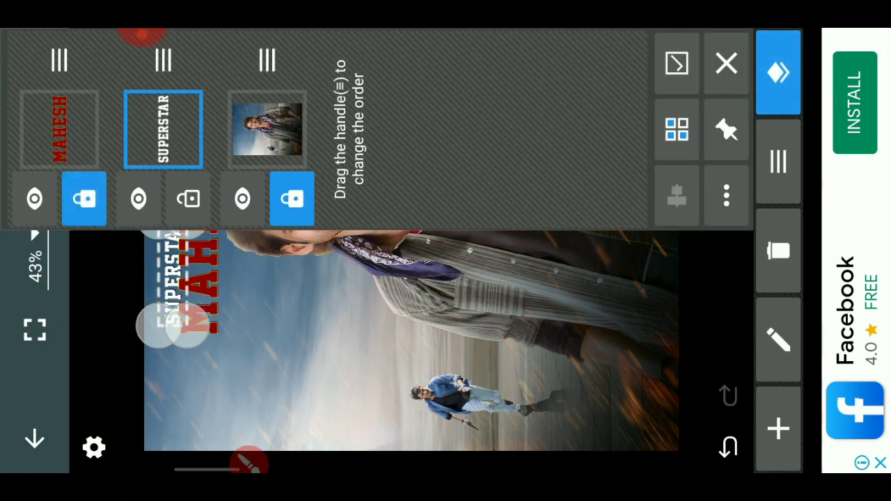
left_click(778, 71)
scroll(411, 251, "up", 5)
left_click_drag(279, 250, 515, 229)
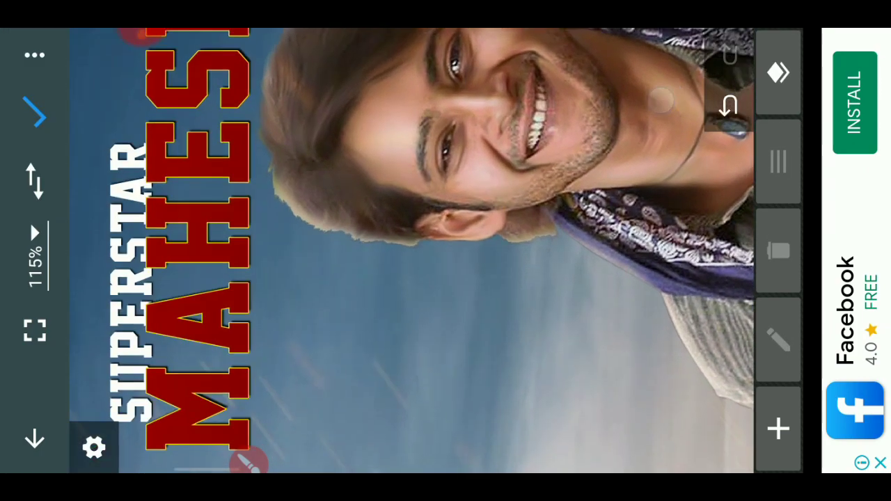
left_click_drag(139, 278, 113, 216)
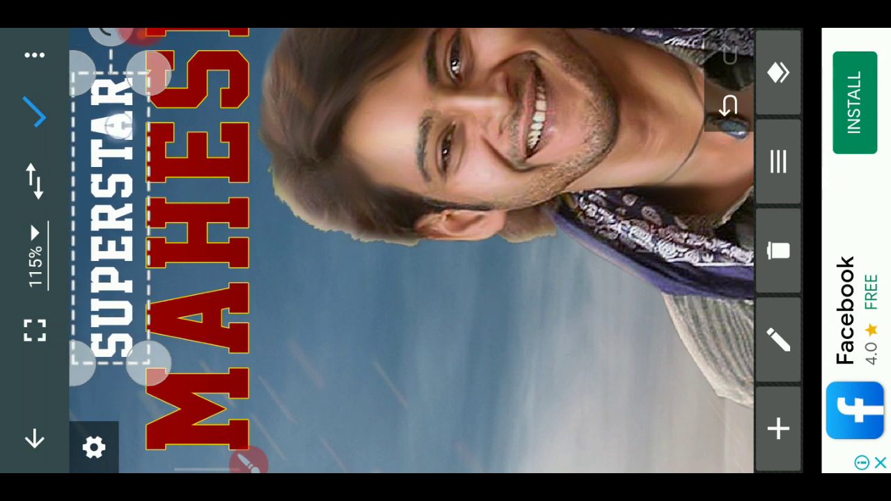
left_click(429, 204)
left_click(33, 321)
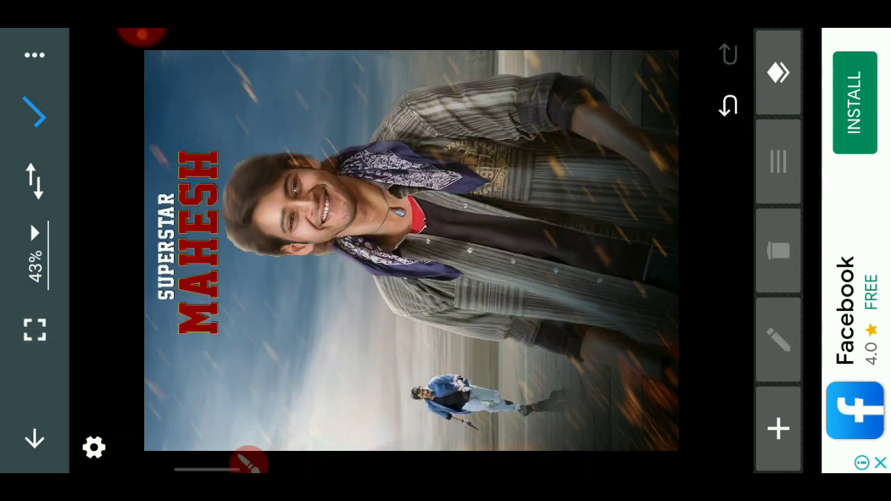
Raise SUPERSTAR's letter spacing to 25%
left_click(166, 244)
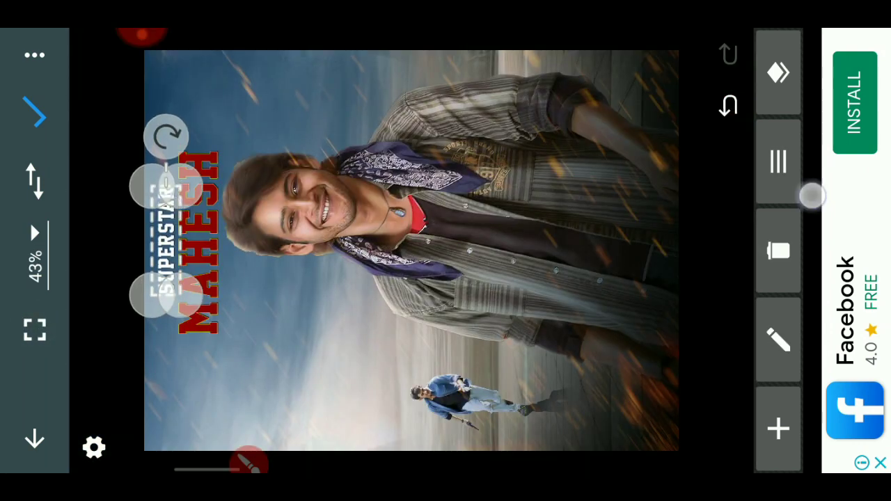
left_click(778, 161)
left_click(481, 97)
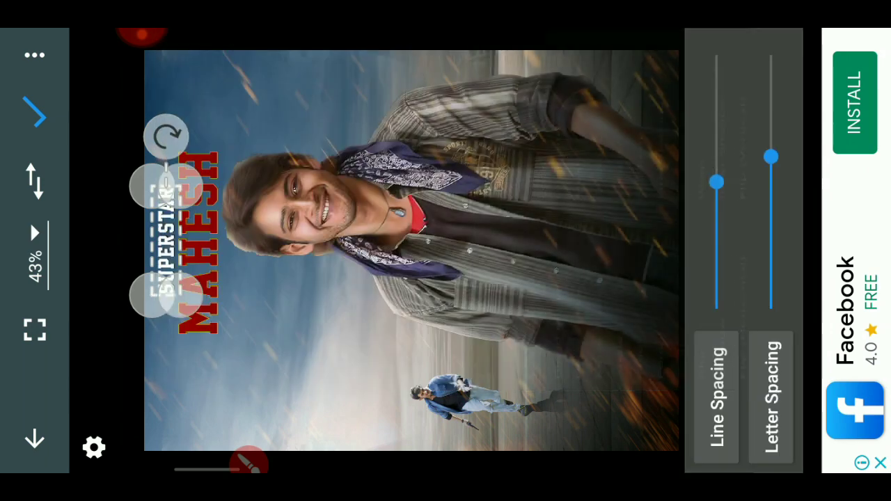
left_click_drag(772, 152, 771, 74)
left_click(771, 397)
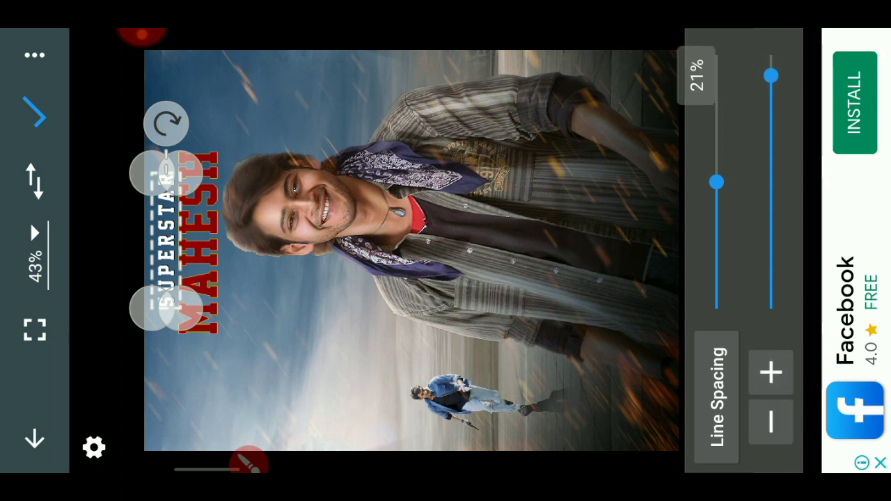
left_click(771, 372)
left_click(771, 373)
left_click(547, 125)
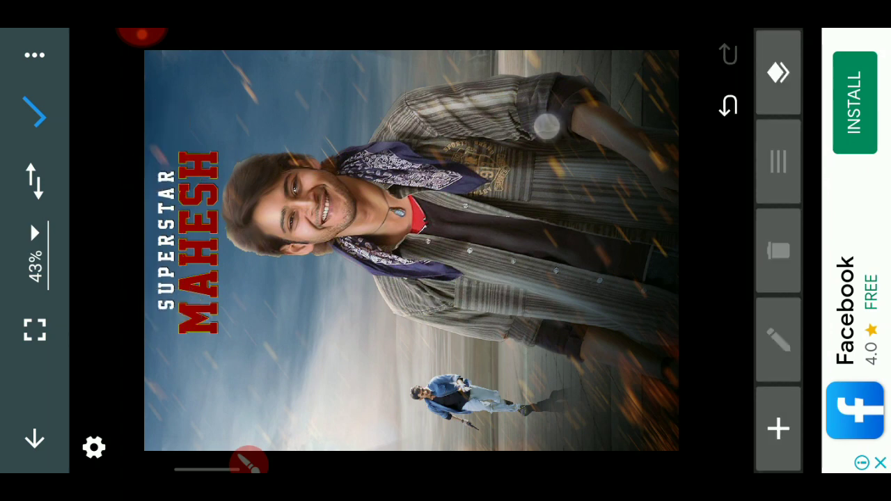
Set SUPERSTAR's top and bottom text colours to dark red
left_click(166, 237)
left_click(777, 366)
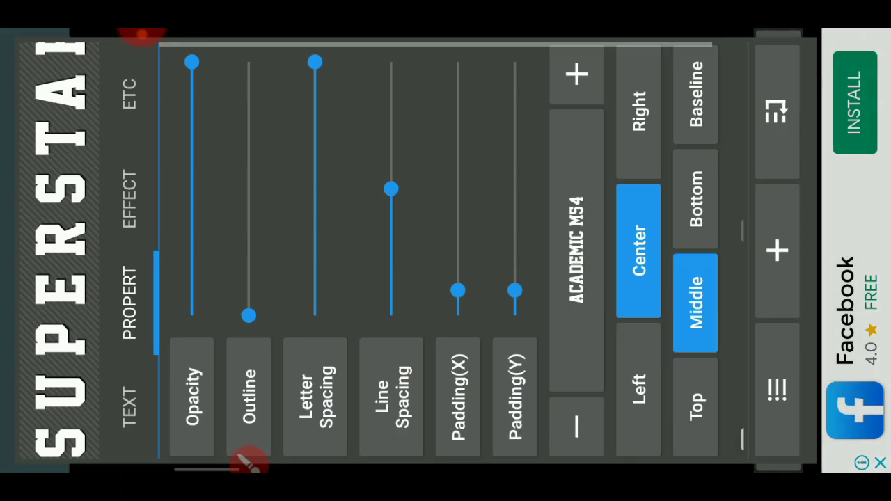
left_click(144, 429)
left_click(566, 314)
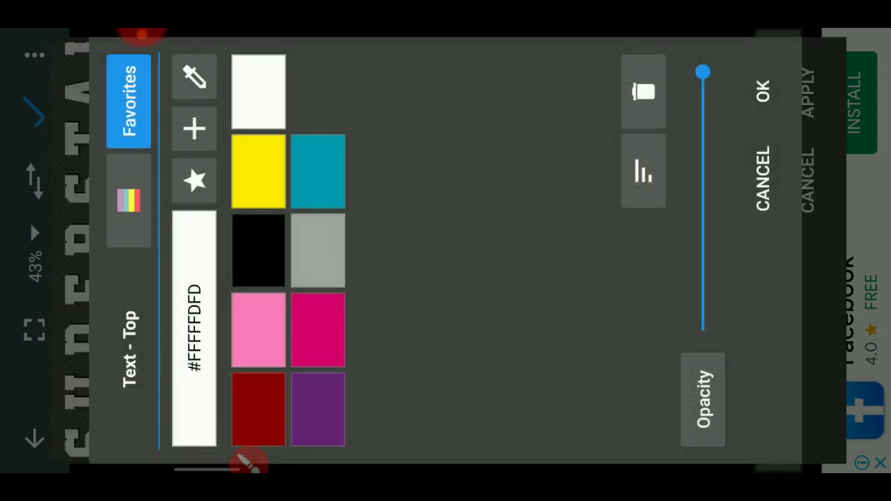
left_click(249, 376)
left_click(761, 93)
left_click(575, 188)
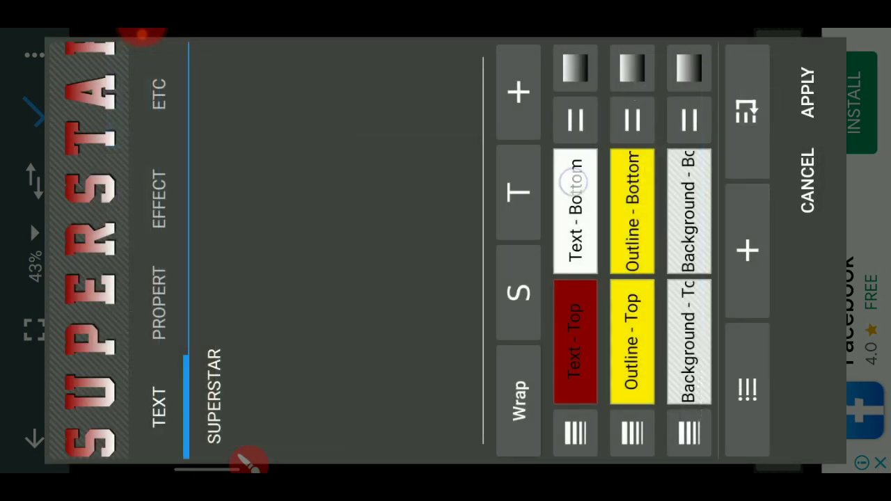
left_click(253, 428)
left_click(763, 91)
left_click(806, 87)
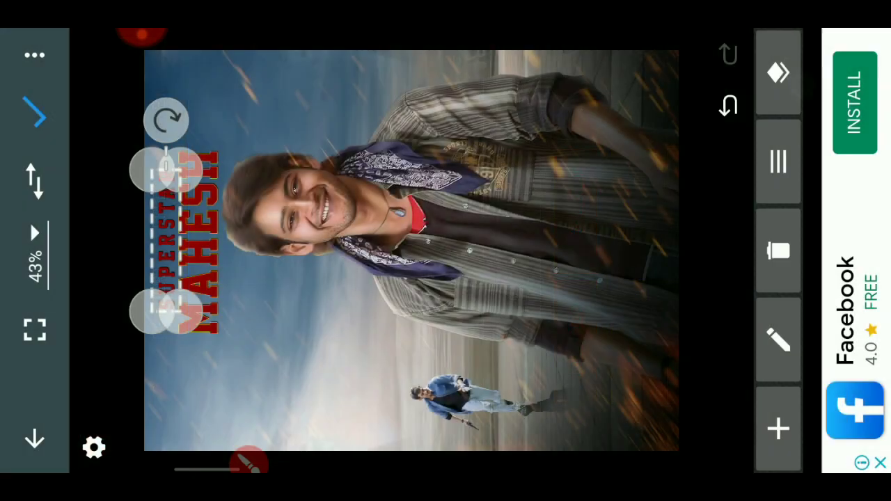
Give SUPERSTAR an outline of about 17%
left_click(765, 162)
left_click(662, 348)
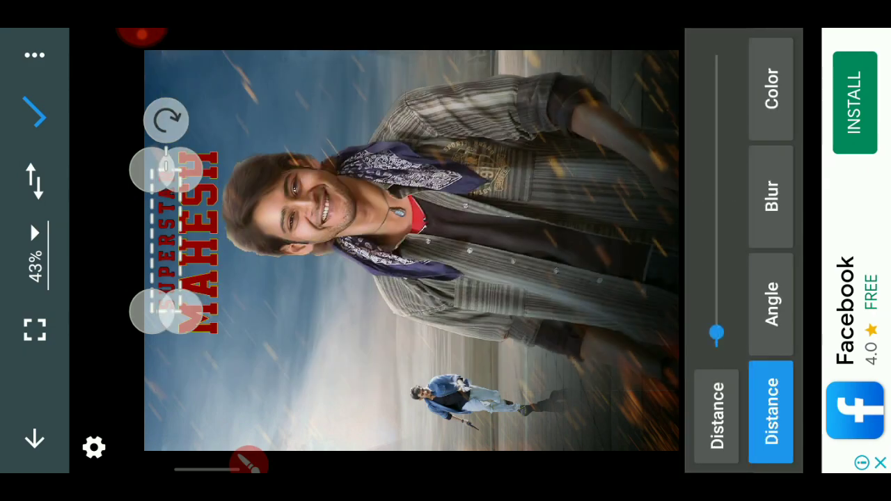
left_click(593, 111)
left_click(790, 162)
left_click(545, 311)
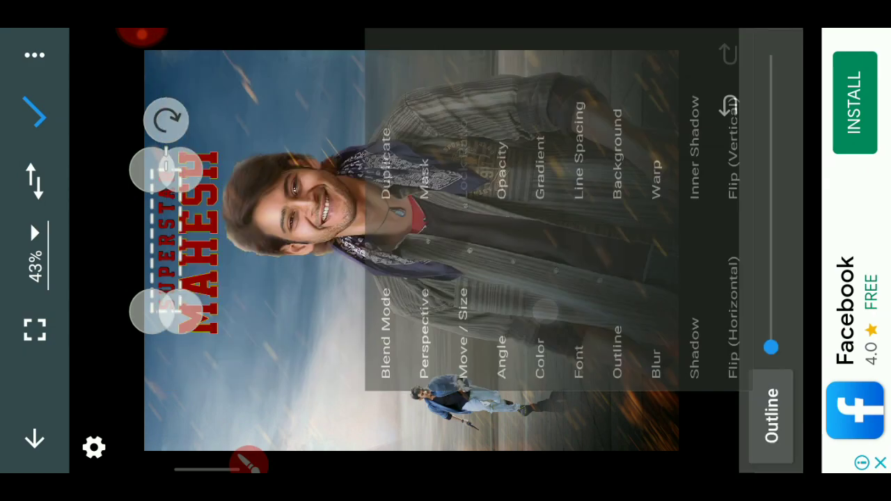
left_click(771, 383)
left_click(771, 383)
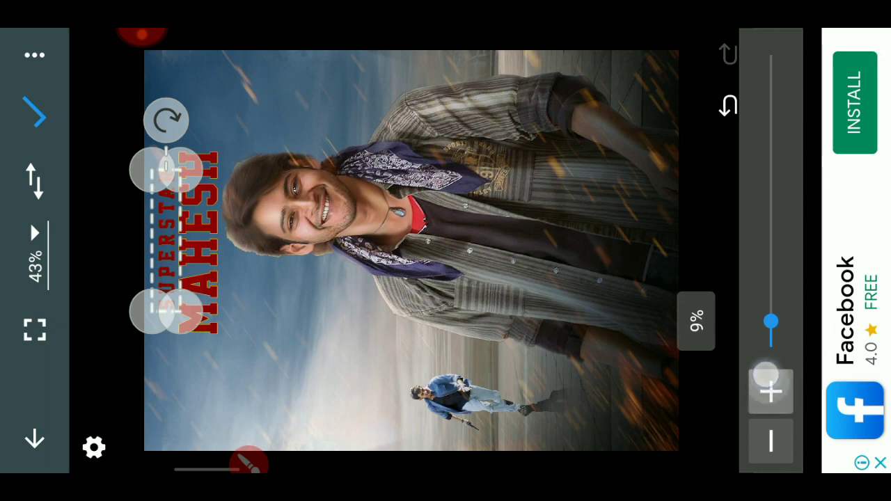
left_click(769, 379)
left_click(773, 378)
left_click(776, 376)
left_click(771, 379)
left_click(771, 379)
left_click(617, 161)
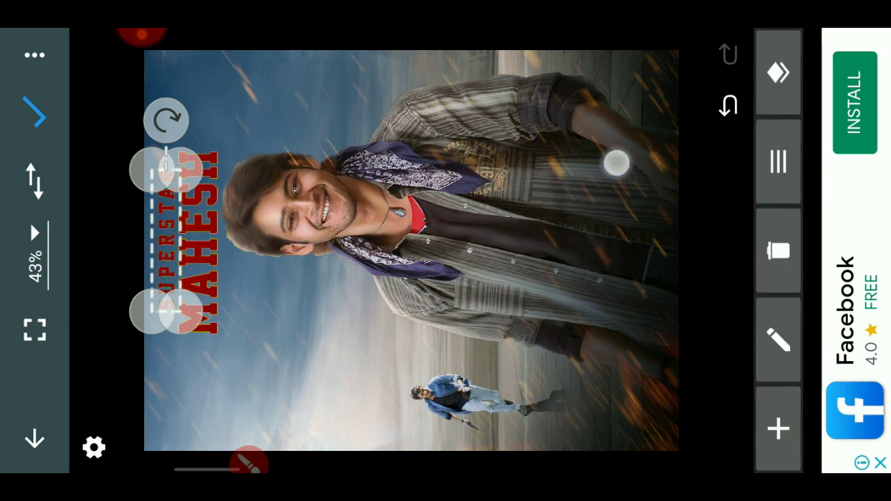
Merge all layers and save the poster to the Gallery as a JPEG
left_click(35, 114)
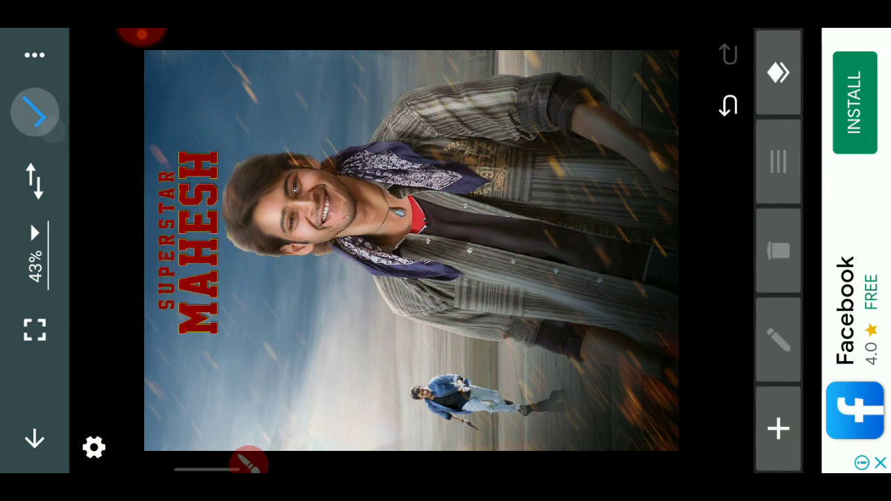
left_click(514, 84)
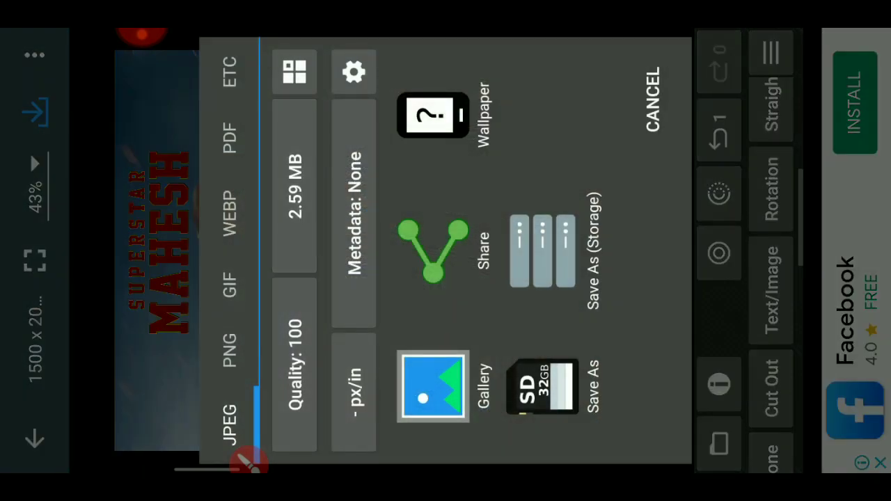
left_click(433, 387)
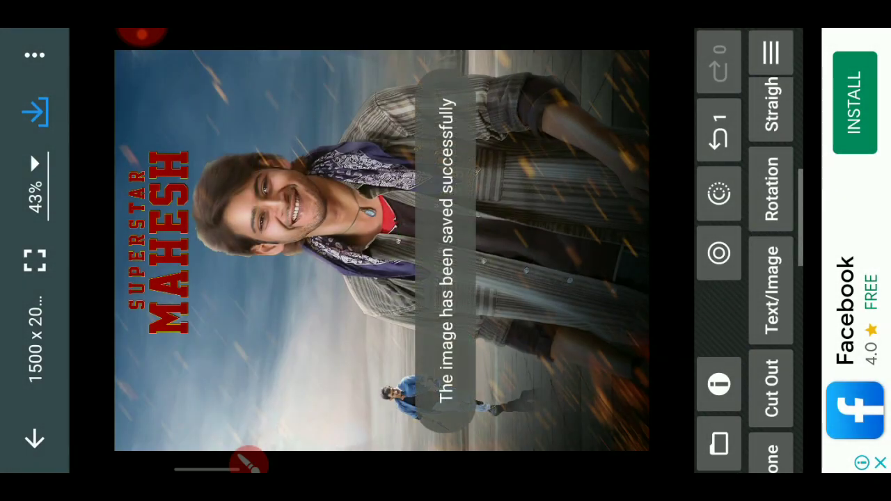